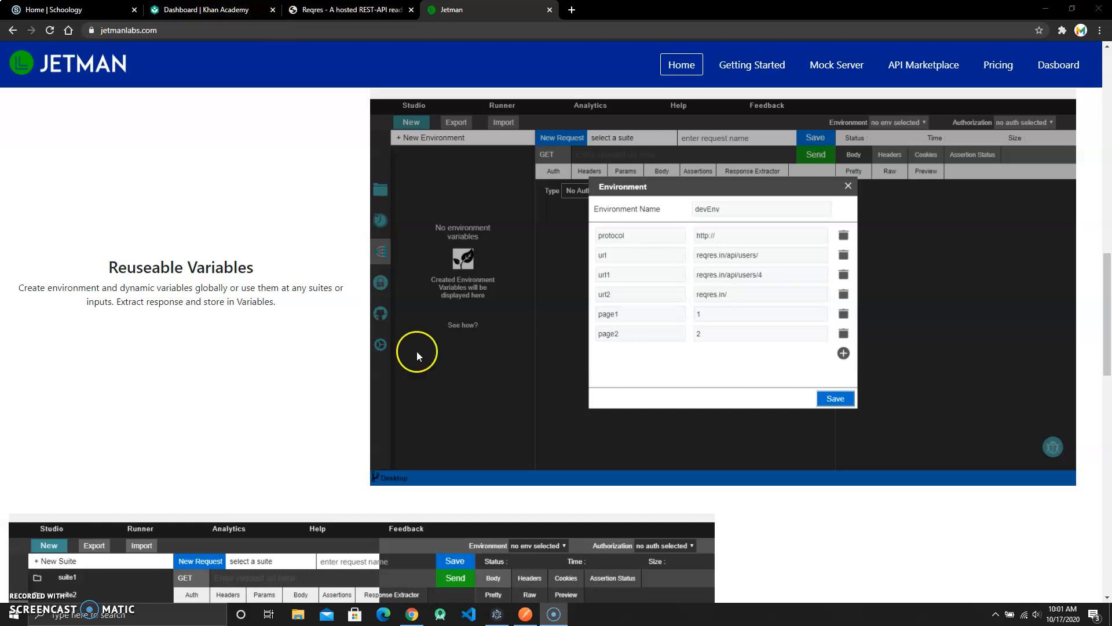
- Switch to JETMAN and create a new environment named testingEnv
left_click(498, 614)
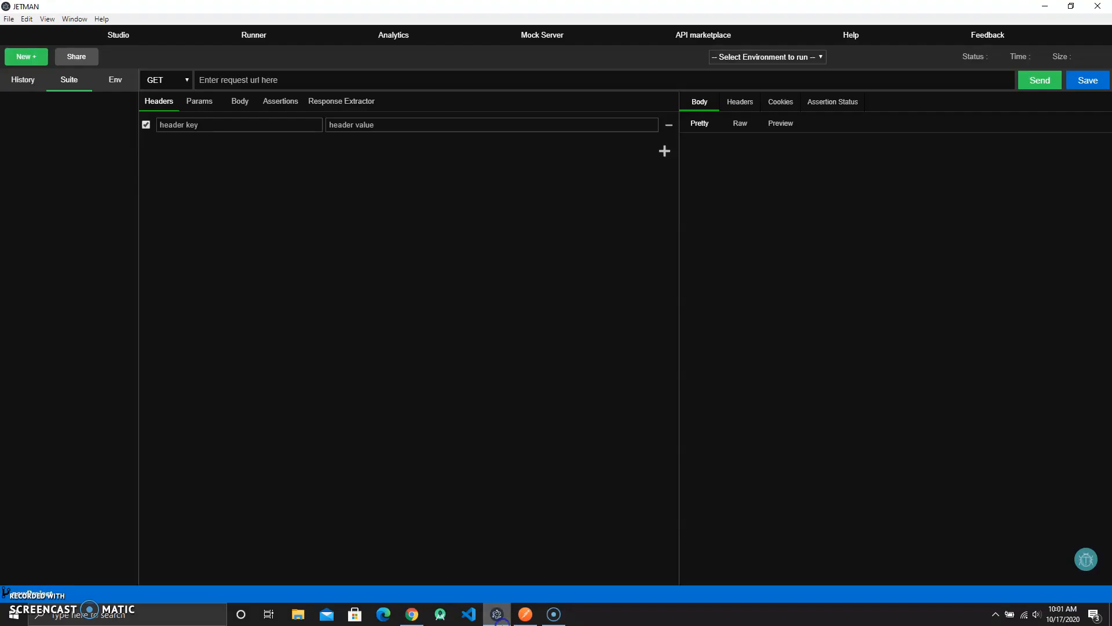
left_click(25, 58)
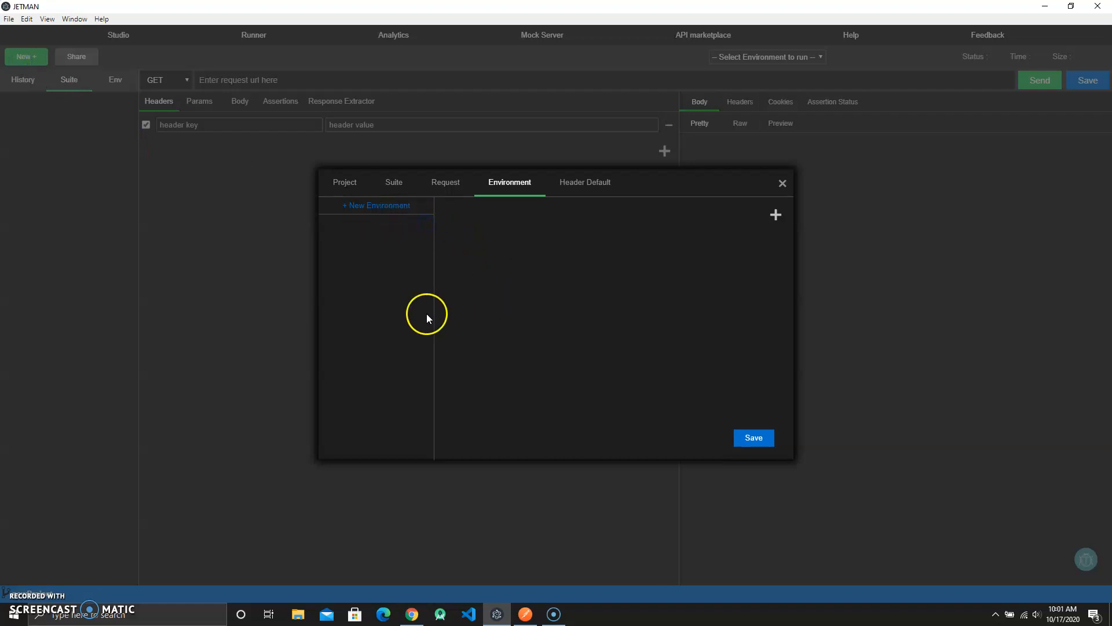
left_click(394, 208)
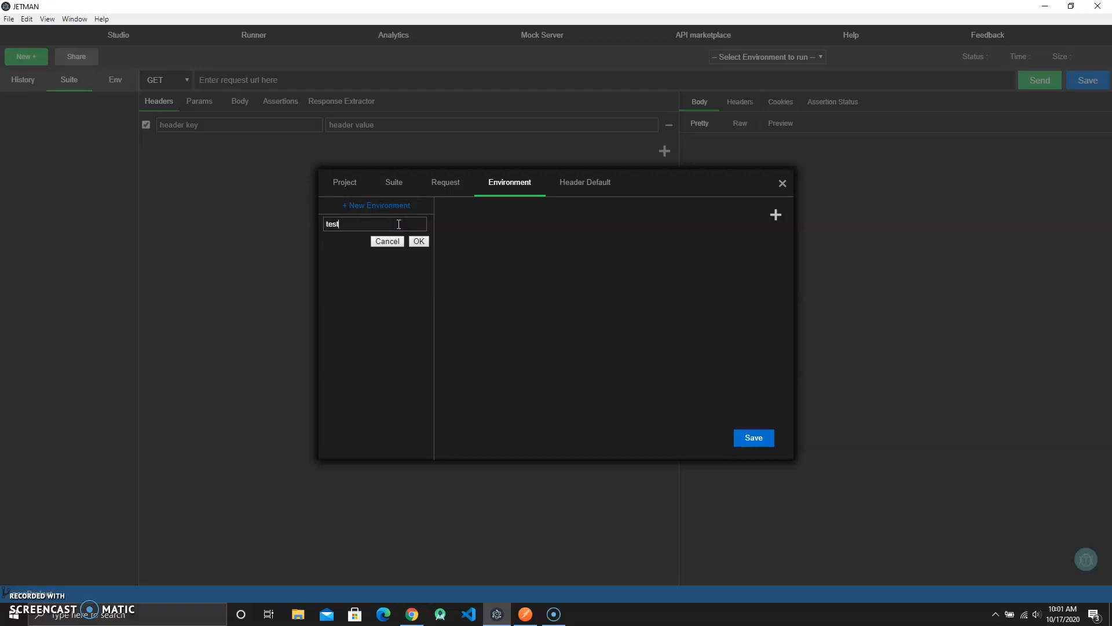
left_click(417, 243)
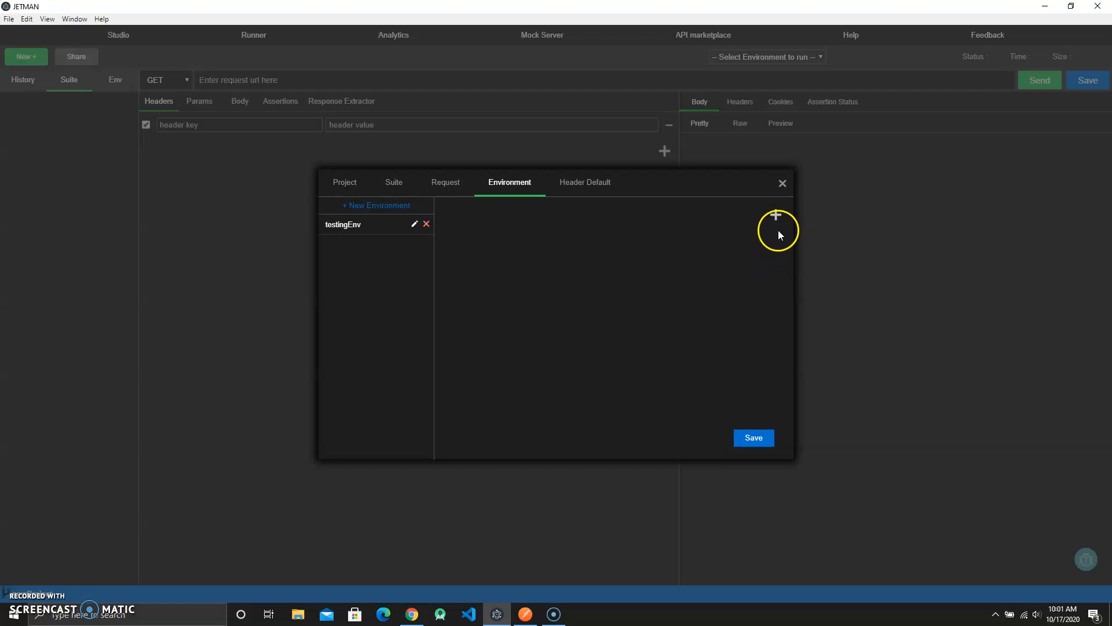
- Look through the Header Default, Request and Suite tabs of the New dialog and close it
left_click(588, 185)
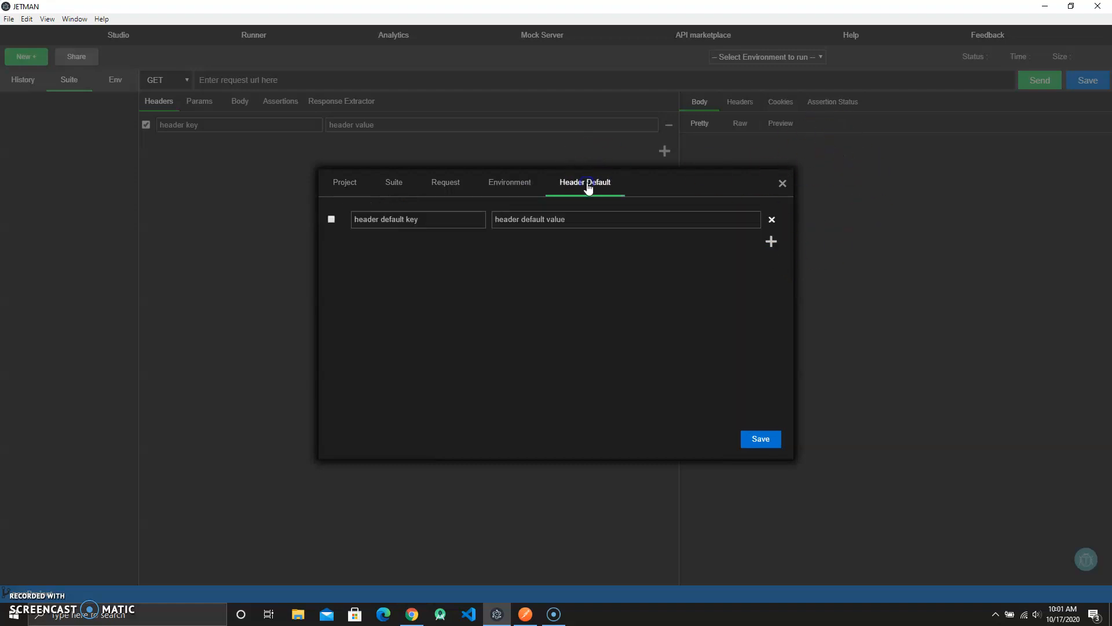
left_click(444, 182)
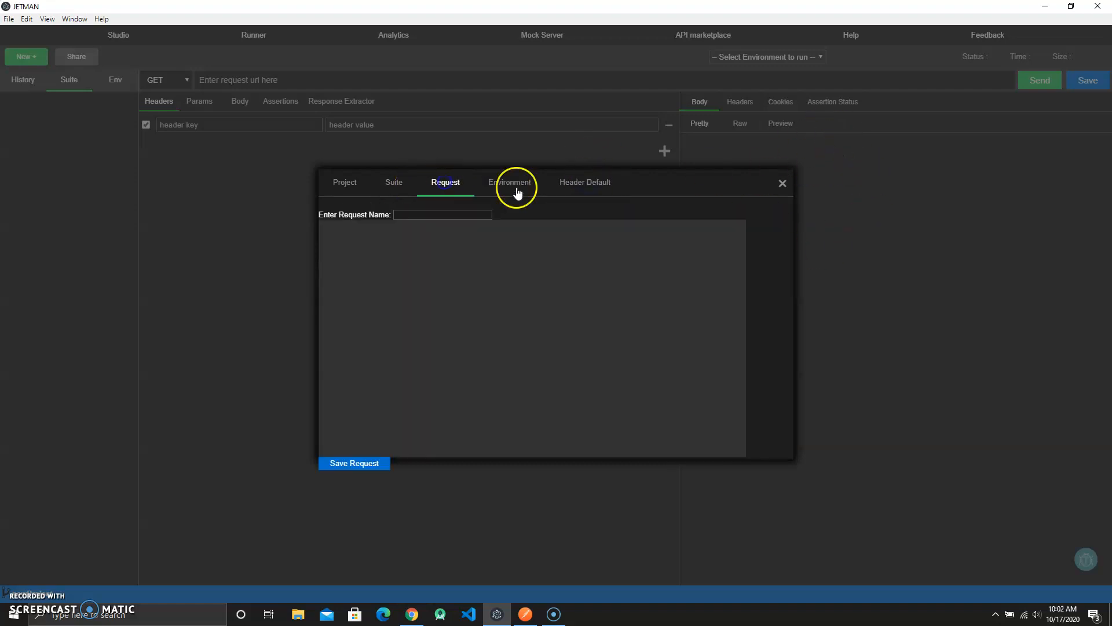
left_click(365, 182)
left_click(384, 184)
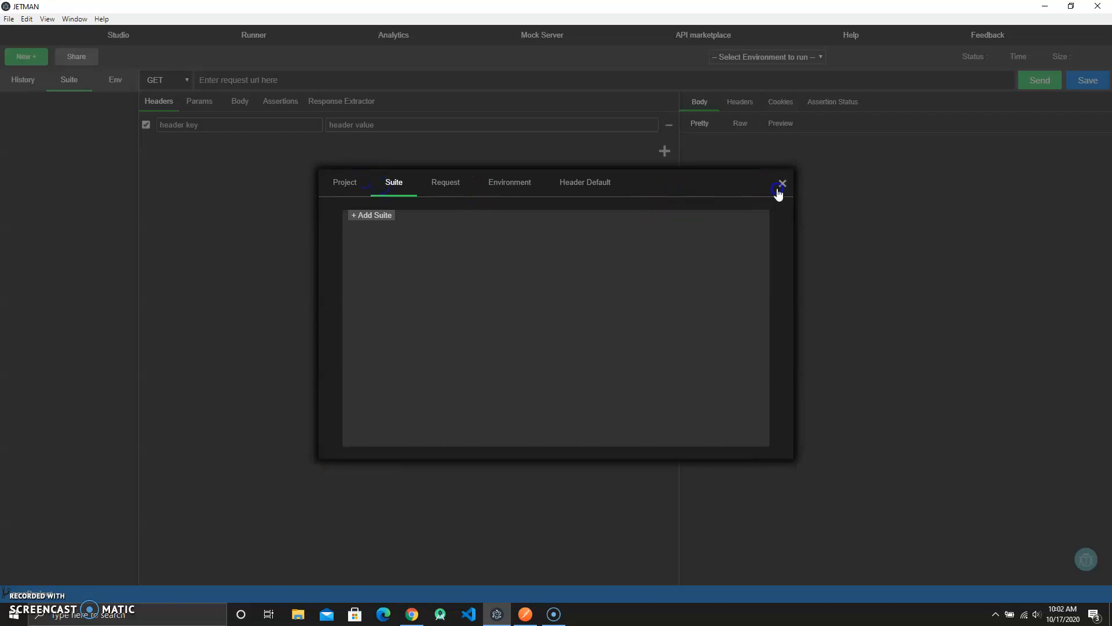
left_click(779, 187)
left_click(750, 57)
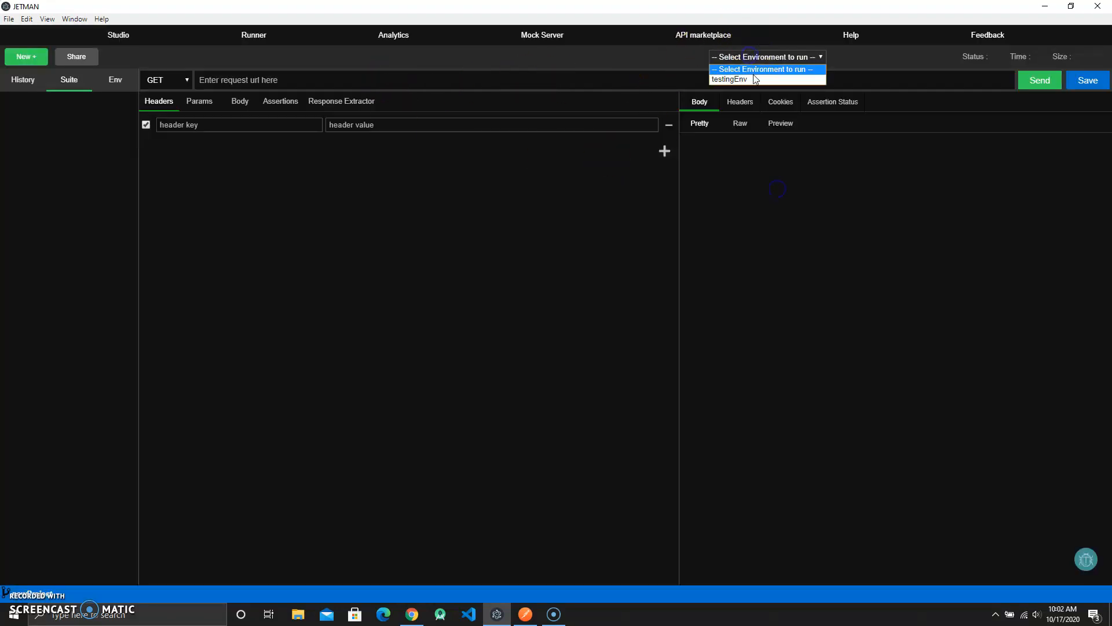
left_click(754, 78)
left_click(309, 87)
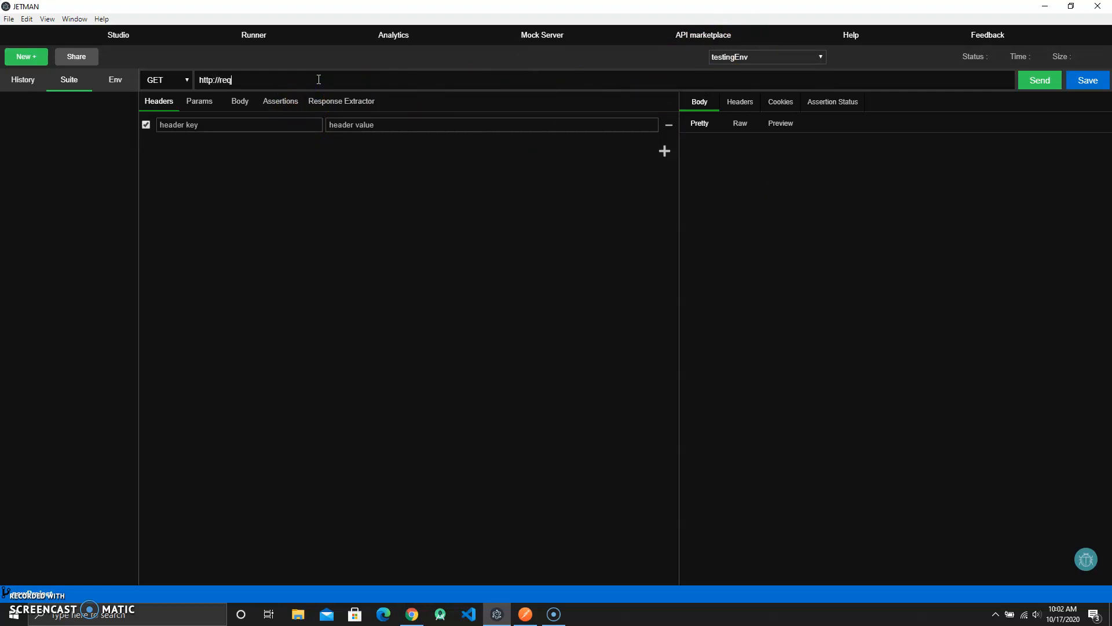
left_click_drag(319, 79, 189, 79)
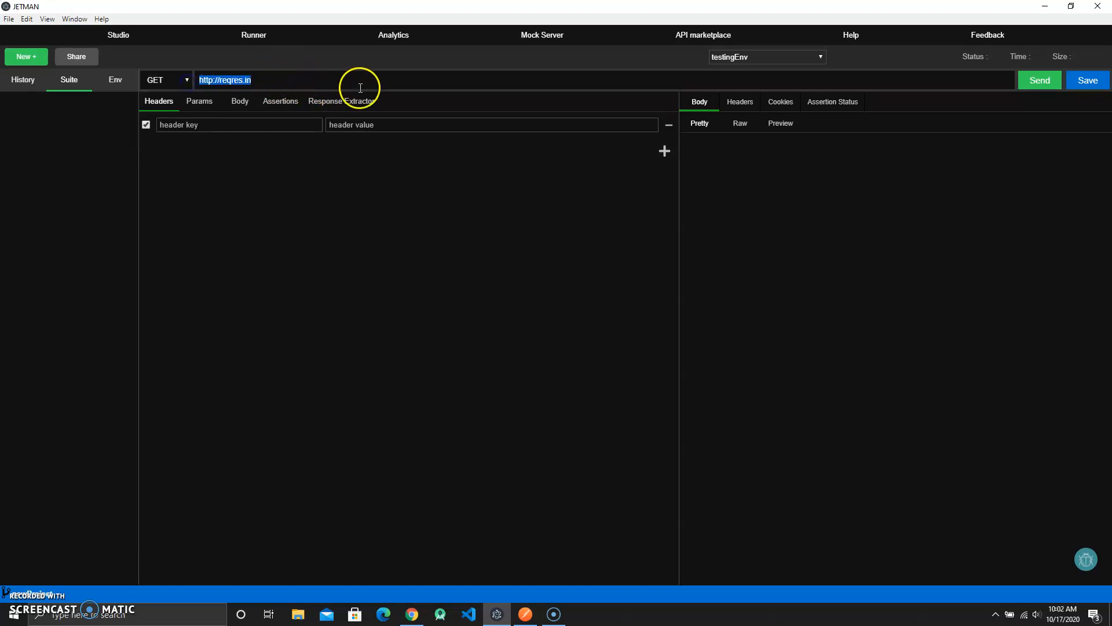
left_click(385, 175)
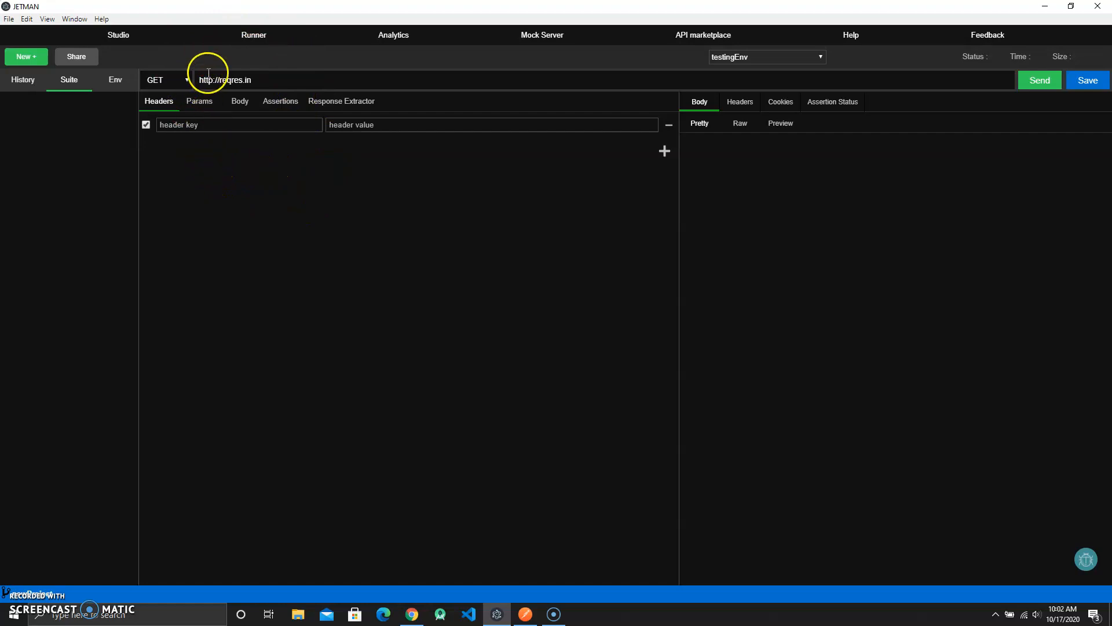
left_click(279, 81)
left_click(279, 81)
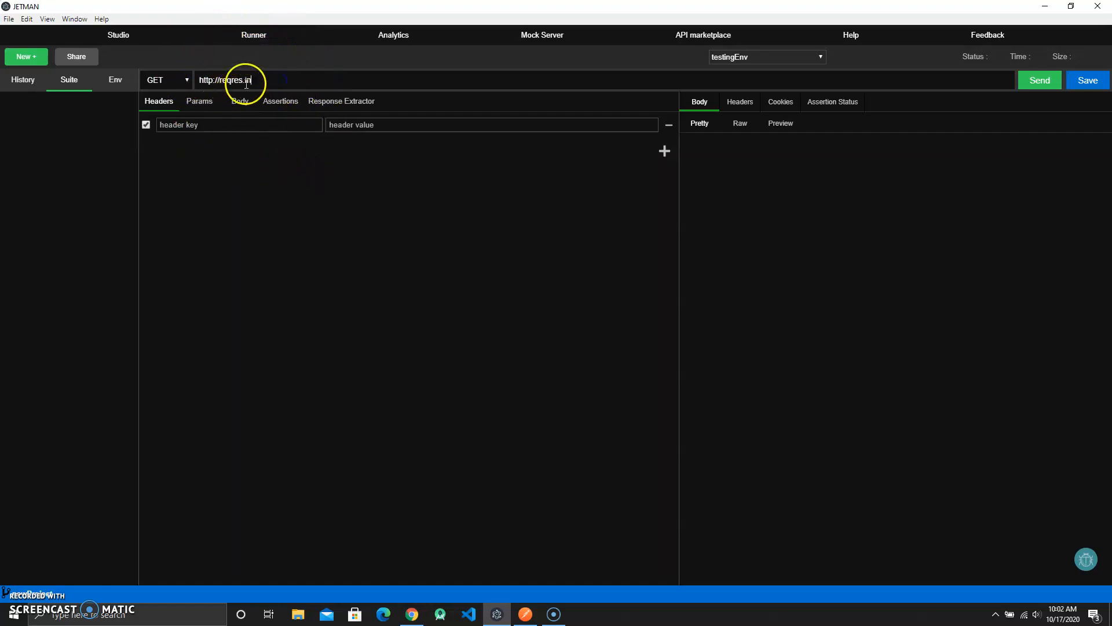
- Open the request method list to view the available HTTP methods
left_click(167, 79)
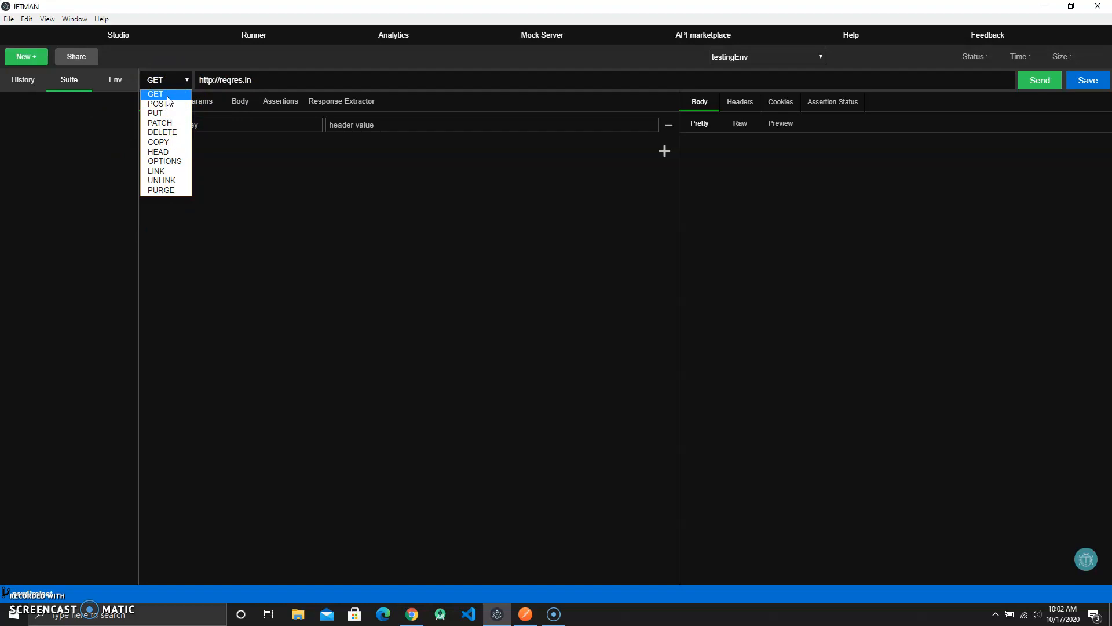
left_click(178, 134)
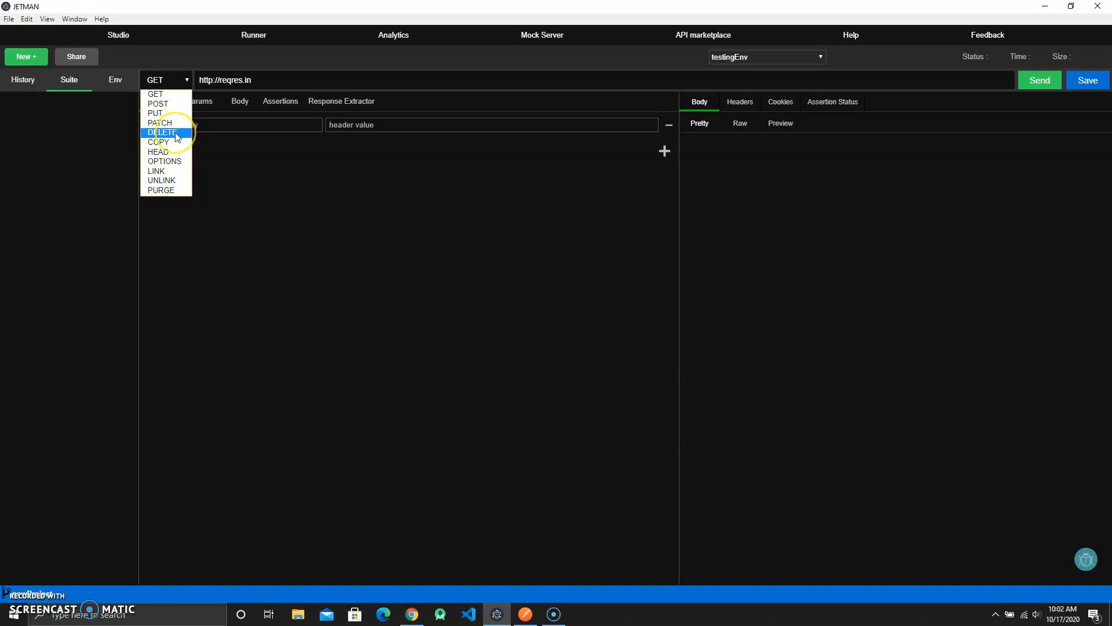
left_click(172, 121)
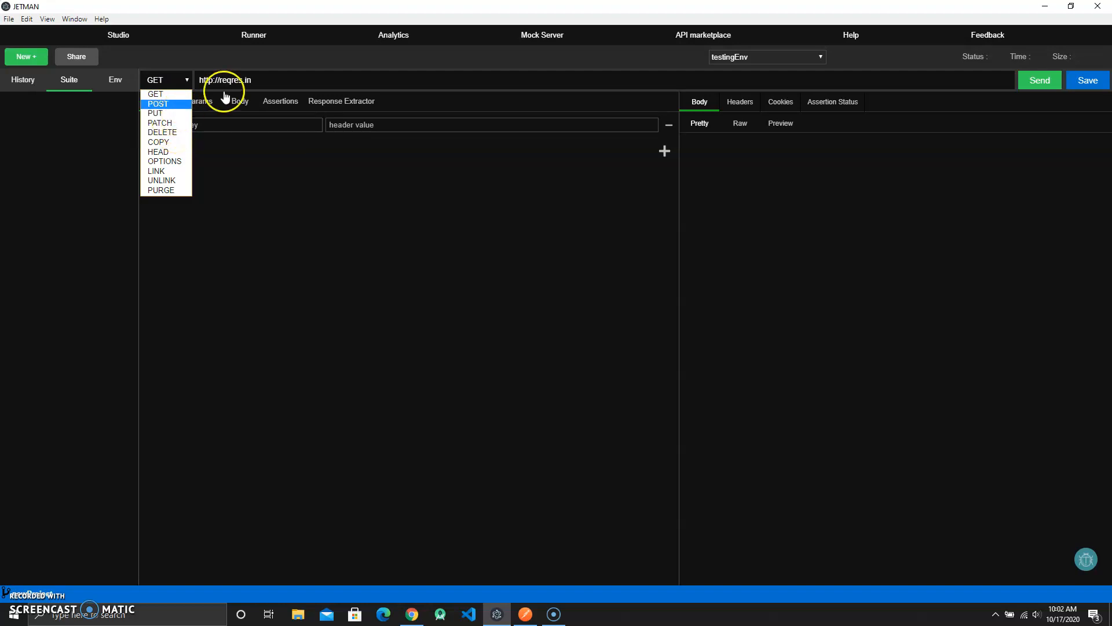
left_click(289, 86)
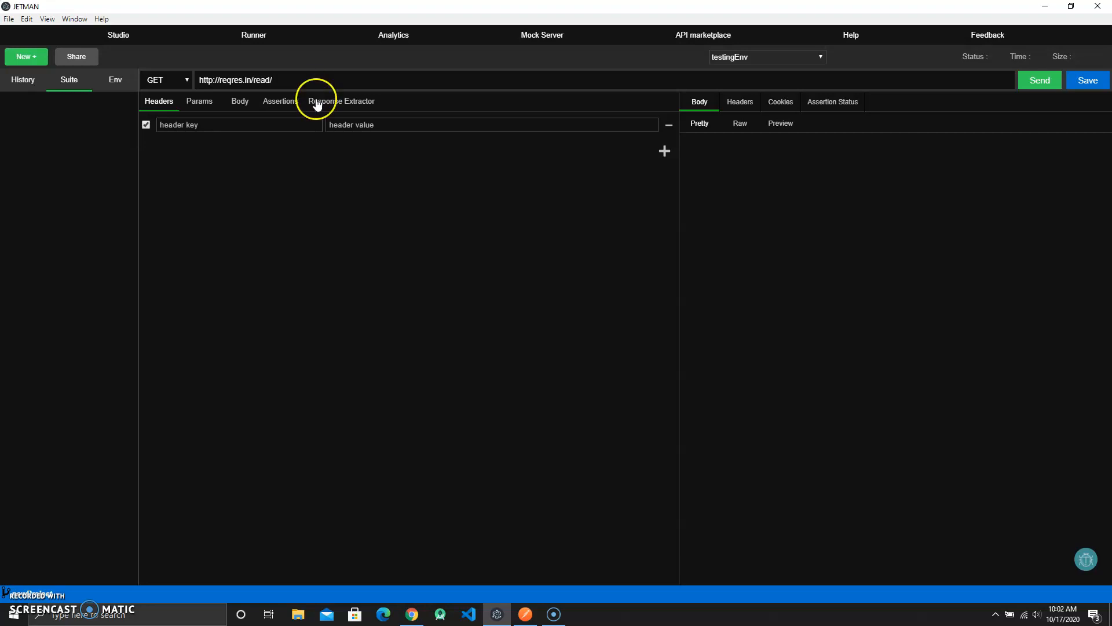
- Review the Reqres site's example API requests in the browser and the reqres request in Postman
left_click(412, 614)
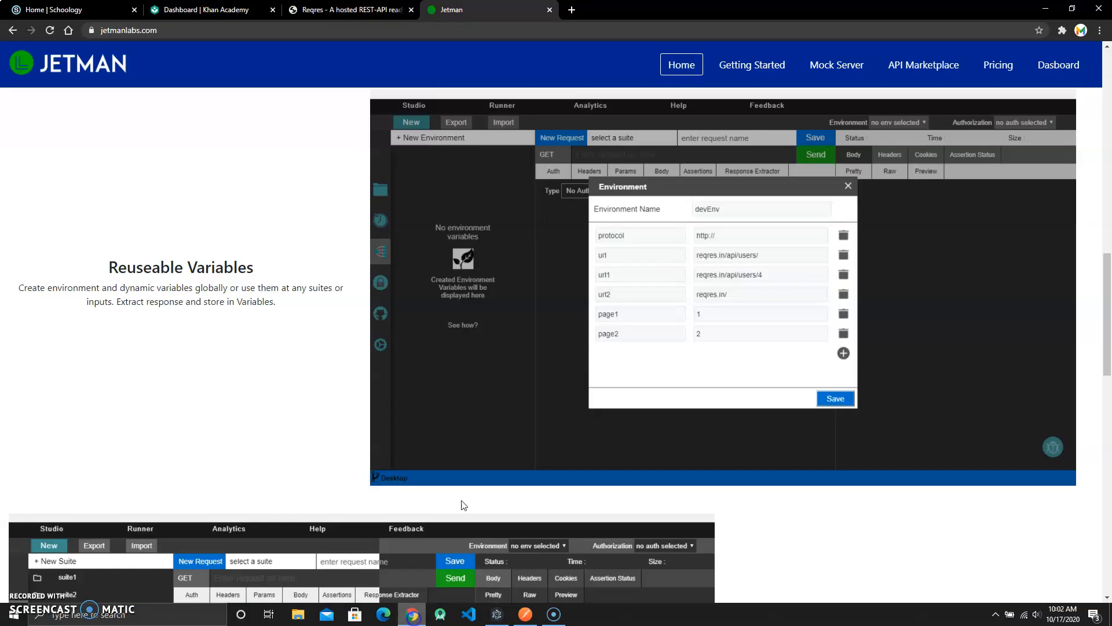
left_click(348, 9)
scroll(598, 364, "down", 8)
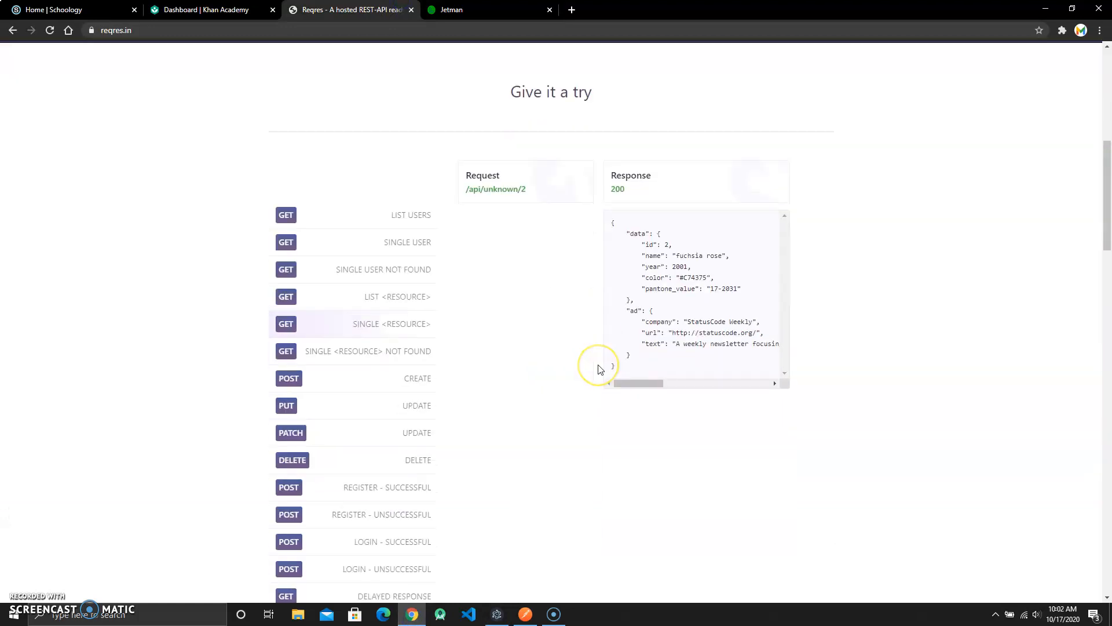
scroll(529, 238, "up", 6)
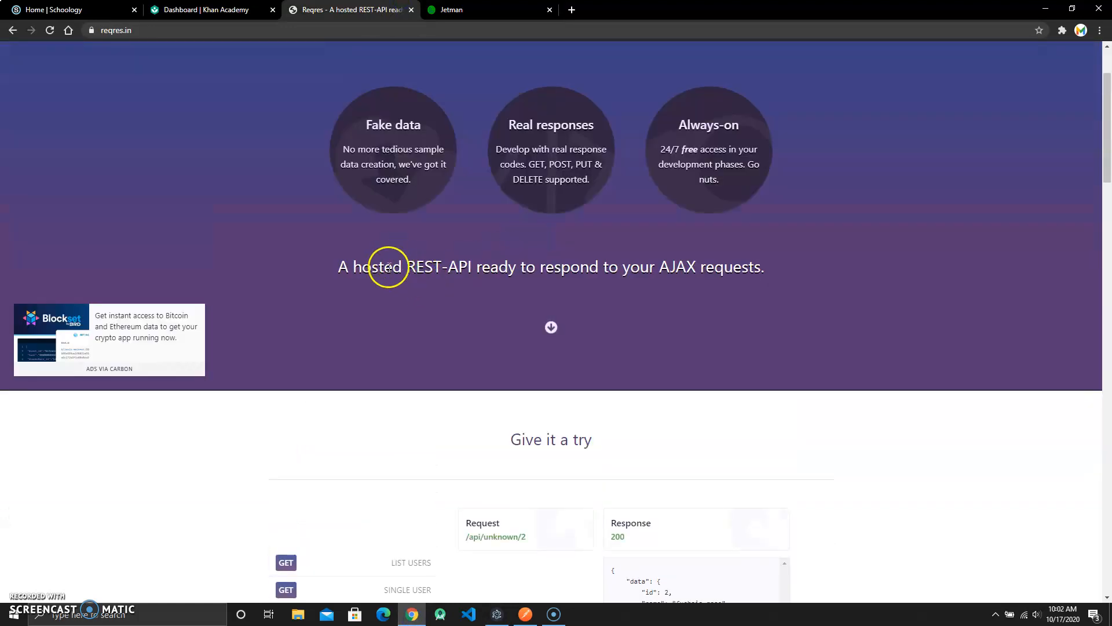
left_click_drag(339, 266, 743, 257)
left_click(690, 384)
scroll(480, 394, "down", 3)
mouse_move(565, 622)
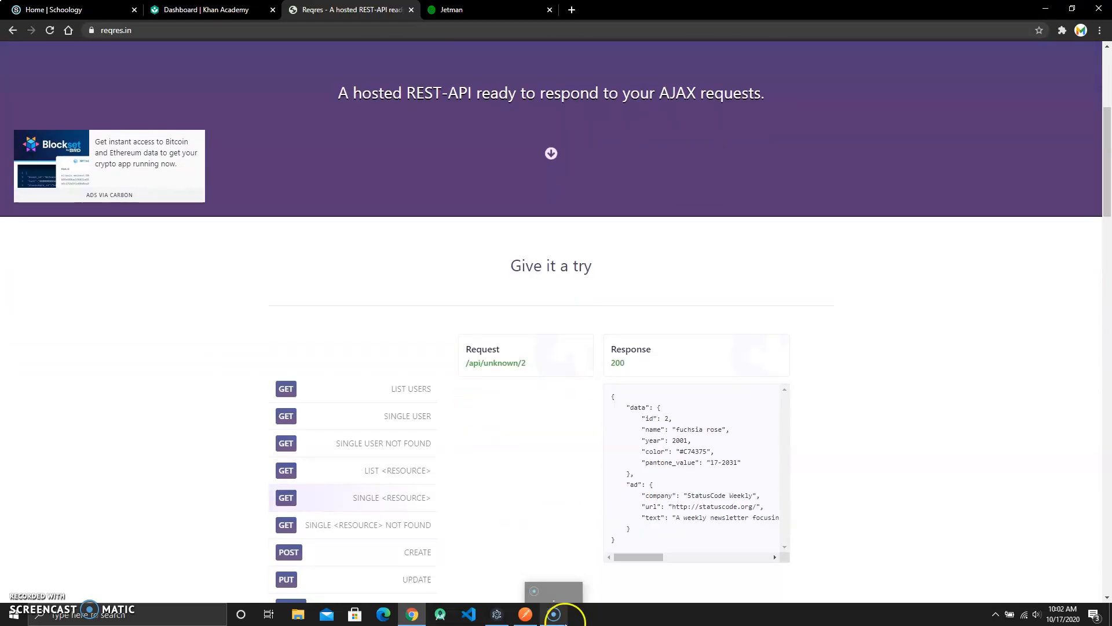
left_click(526, 615)
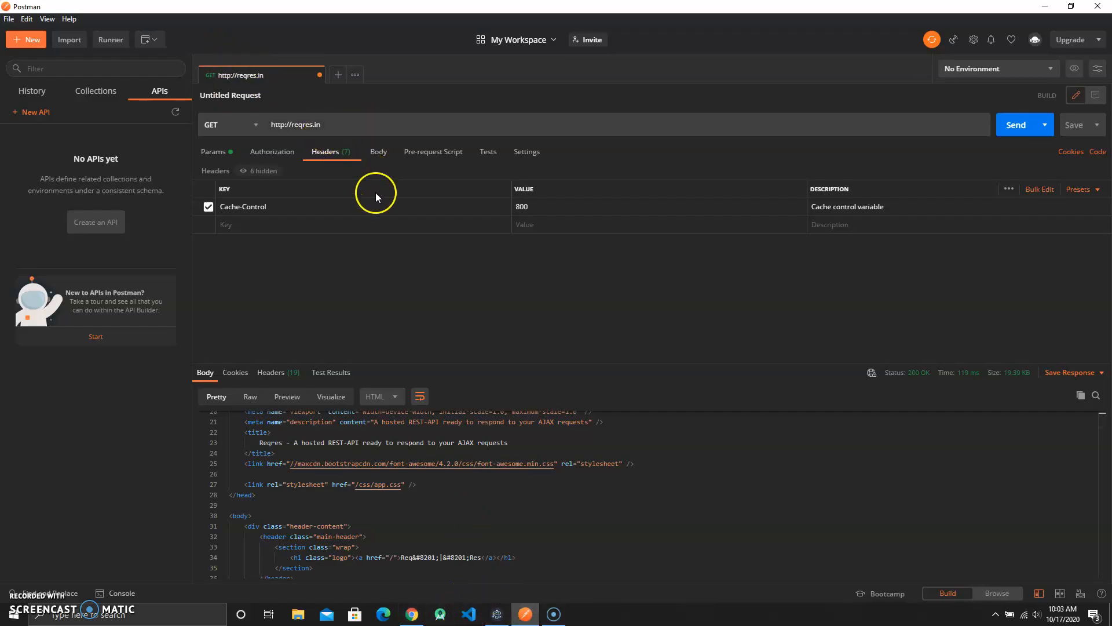
left_click(488, 613)
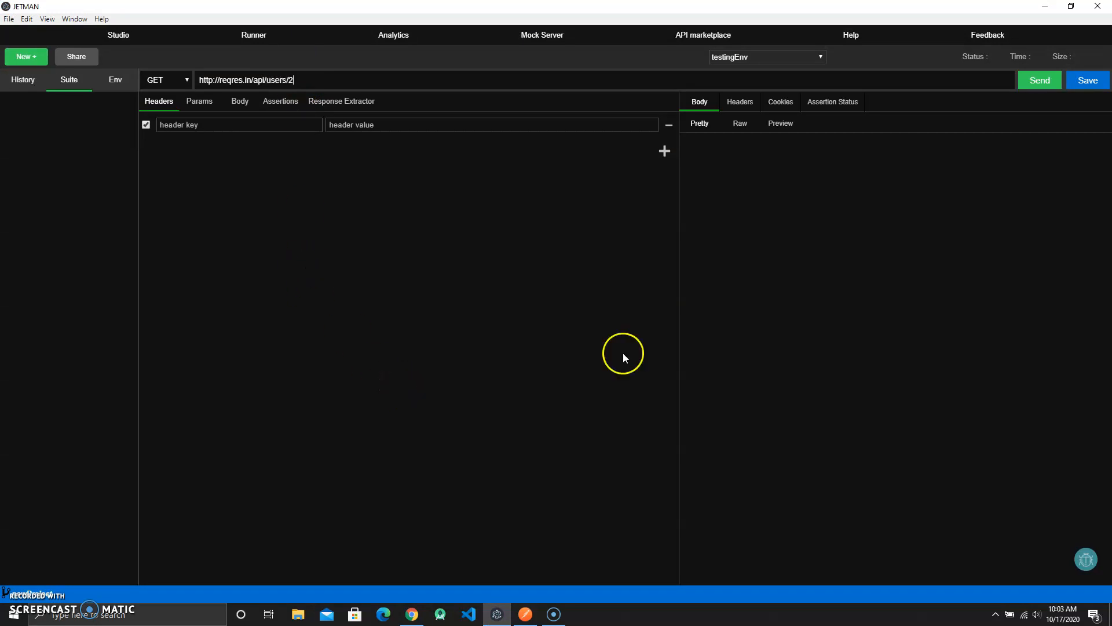
left_click(1038, 81)
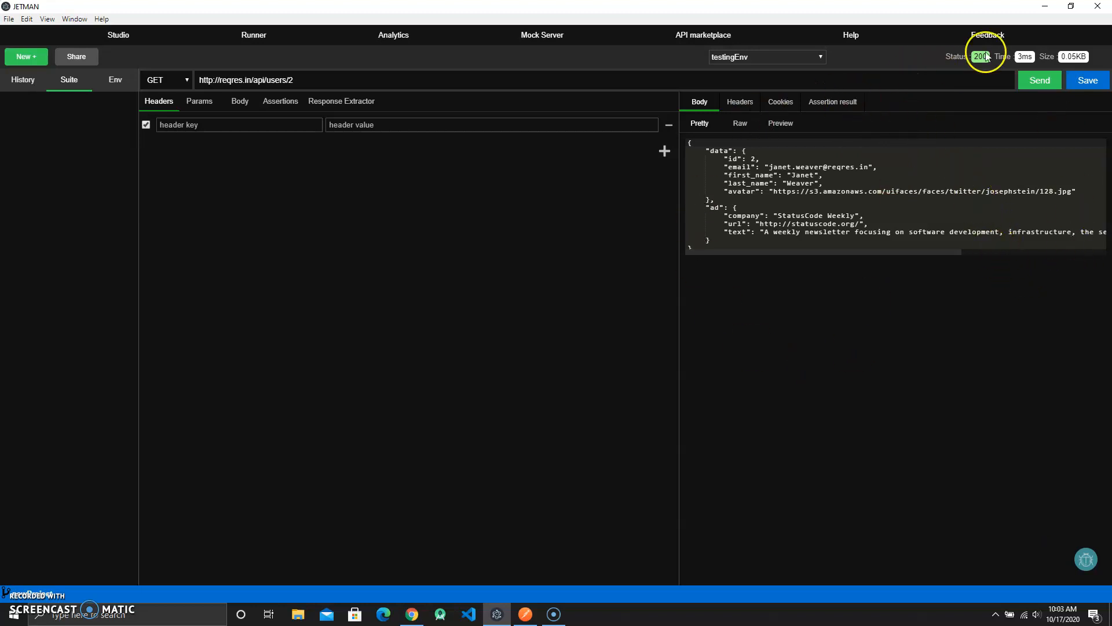
- Inspect the response headers, body and other response views for the request
left_click(740, 102)
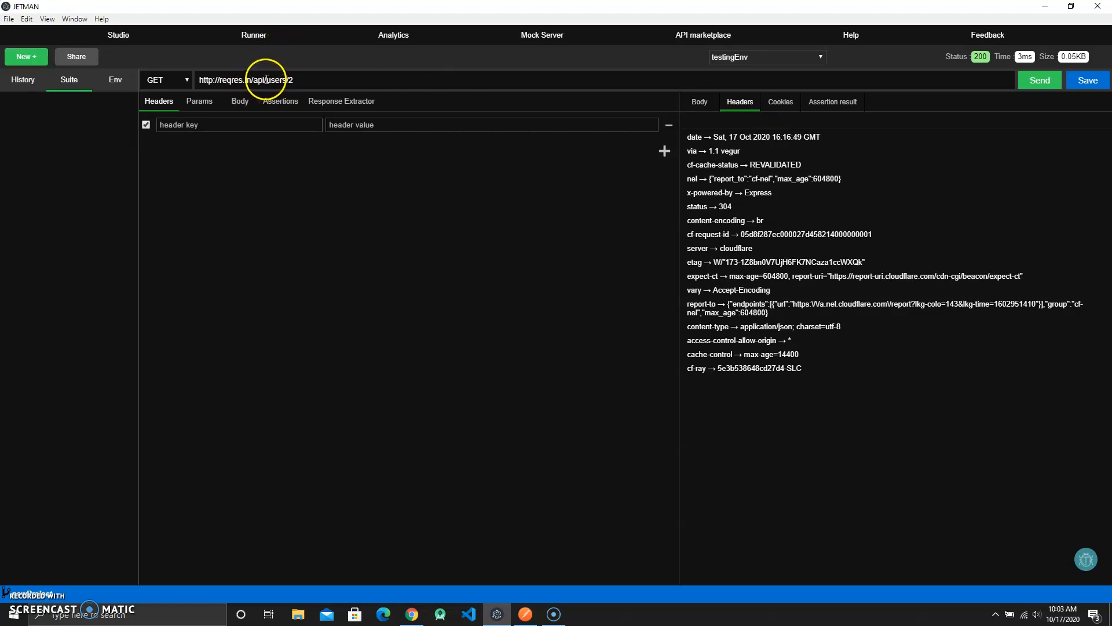
left_click_drag(266, 80, 199, 79)
left_click(455, 207)
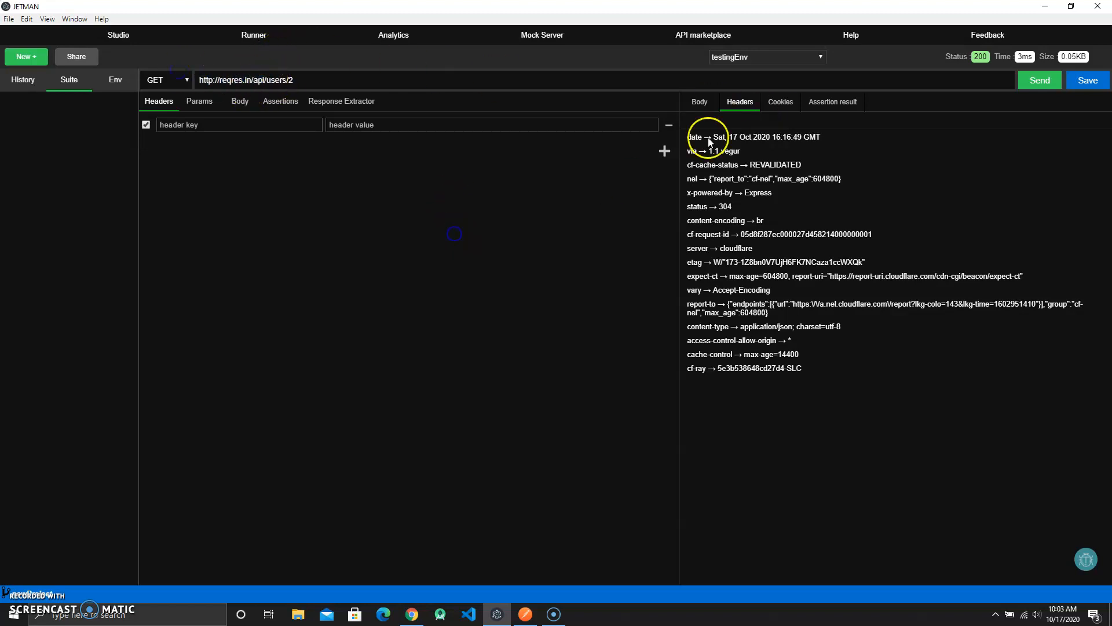
left_click(699, 99)
left_click(782, 102)
left_click(697, 108)
left_click(133, 107)
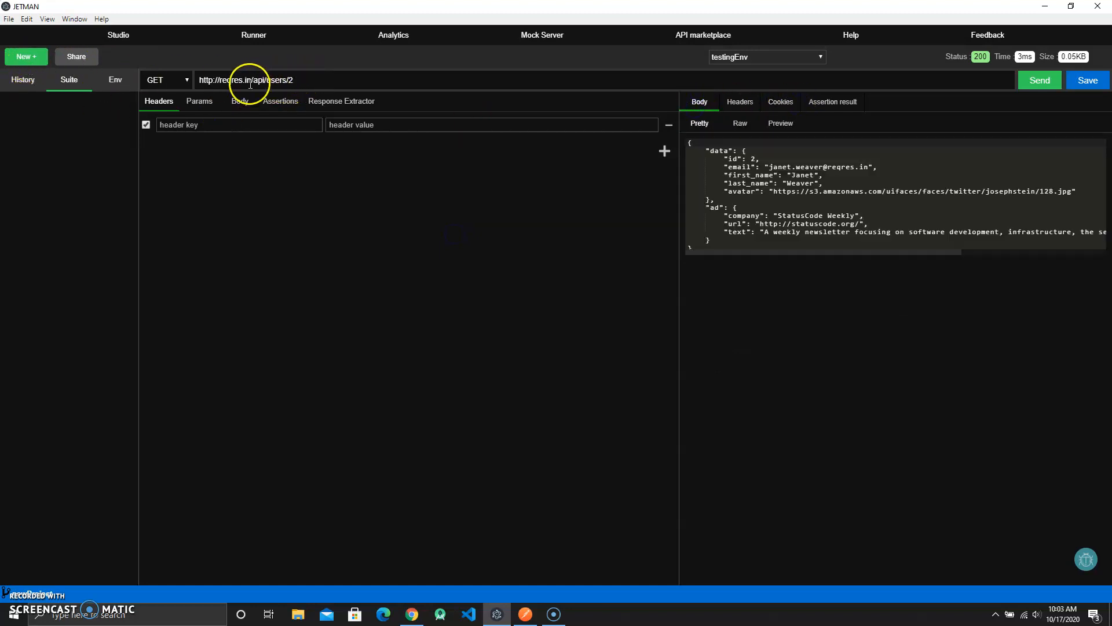
left_click_drag(199, 79, 259, 80)
left_click(300, 210)
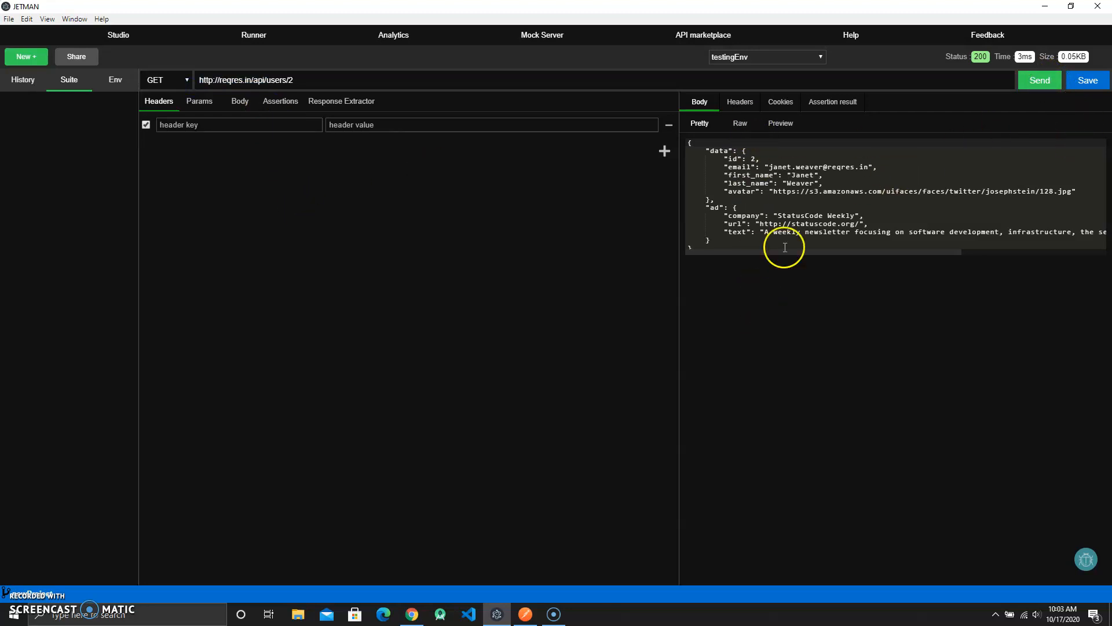
left_click(19, 56)
left_click(783, 183)
key("alt+Tab")
- Switch to the Jetman website in the browser and read the Reuseable Variables description
left_click(414, 612)
left_click(458, 10)
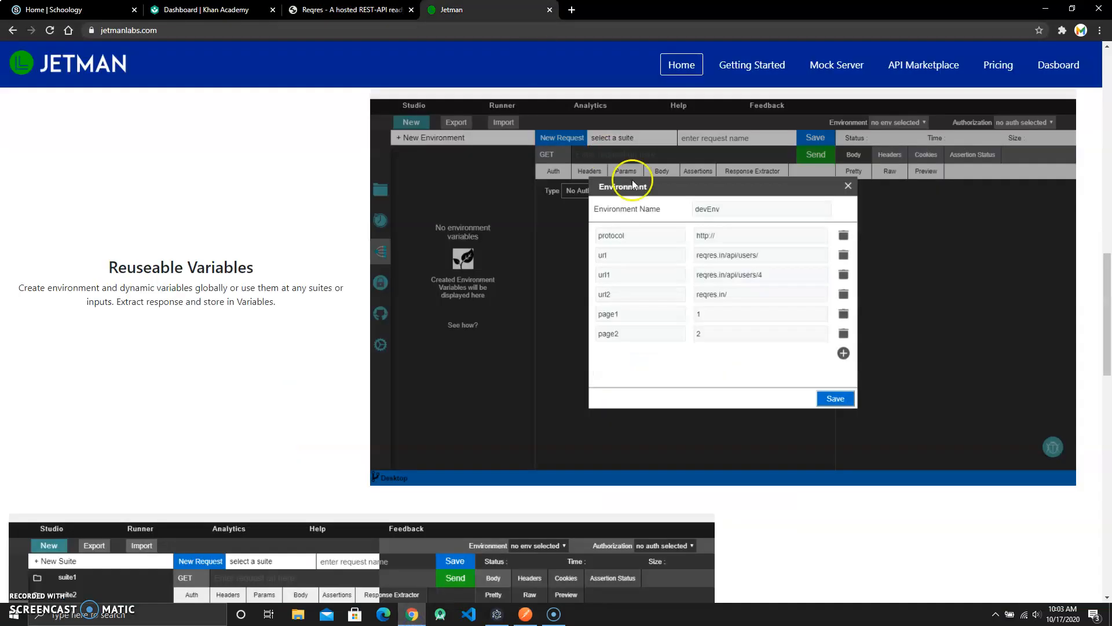
scroll(713, 245, "down", 3)
scroll(714, 244, "up", 4)
scroll(174, 298, "down", 1)
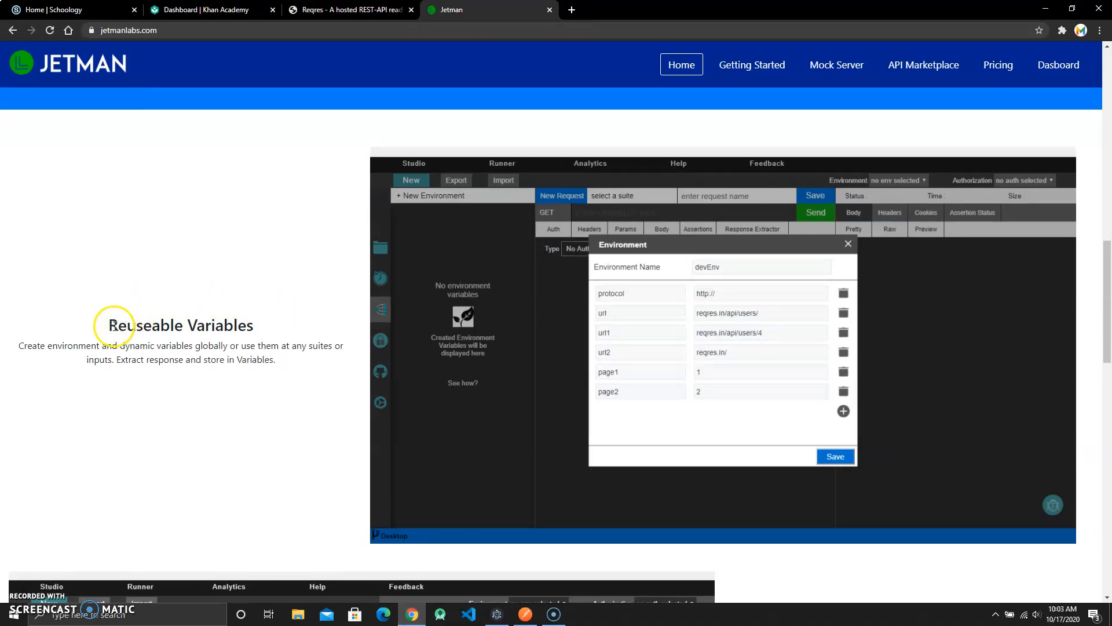
left_click_drag(110, 326, 246, 325)
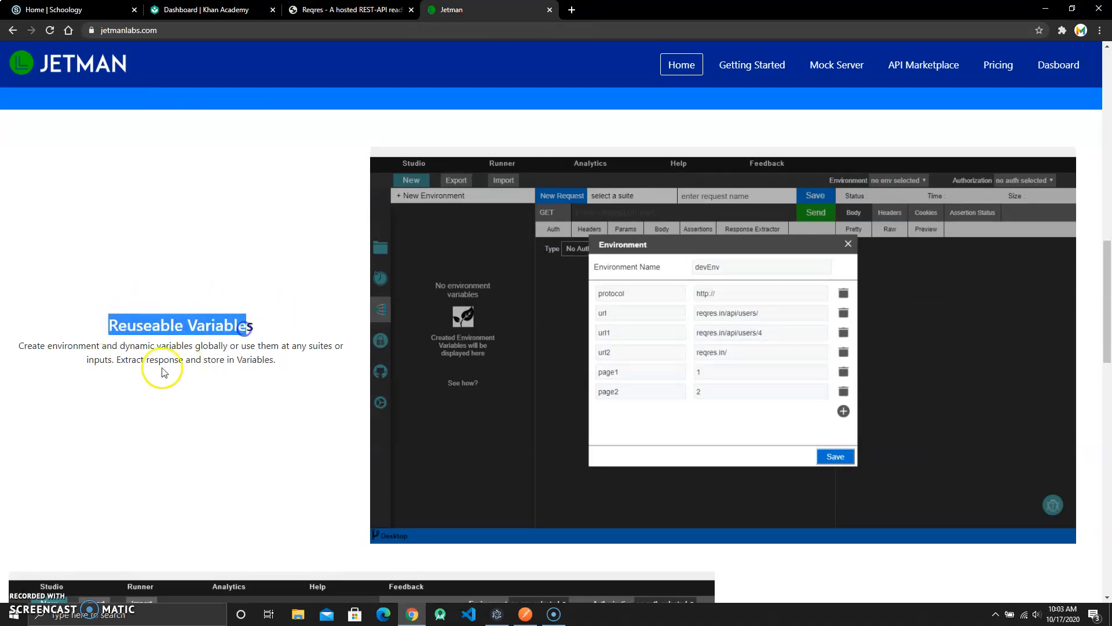
left_click_drag(80, 346, 170, 344)
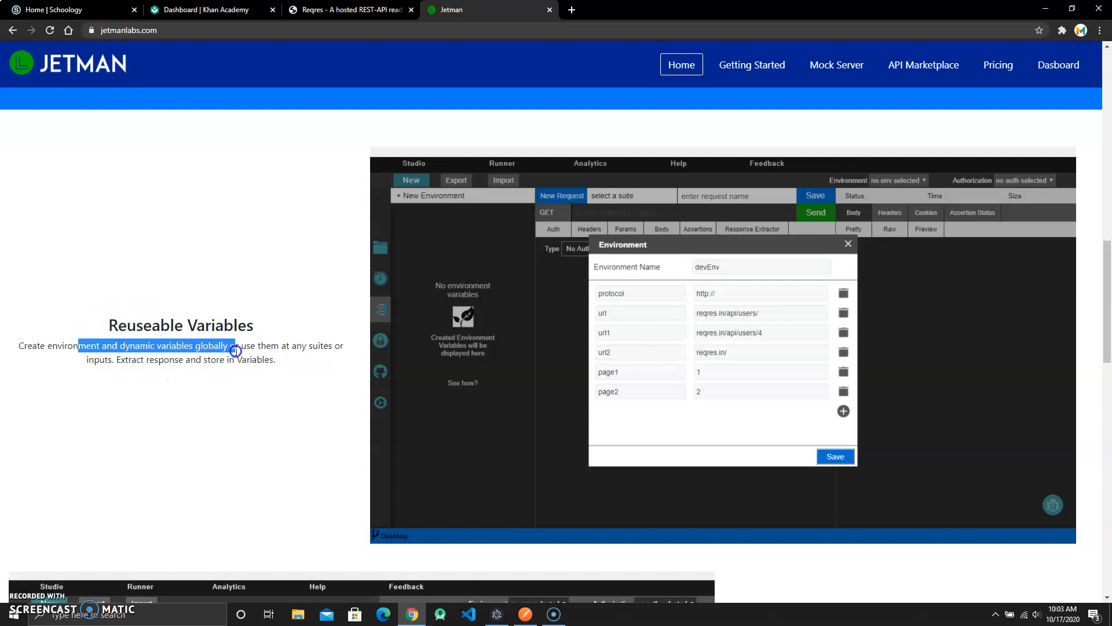
left_click_drag(302, 350, 236, 364)
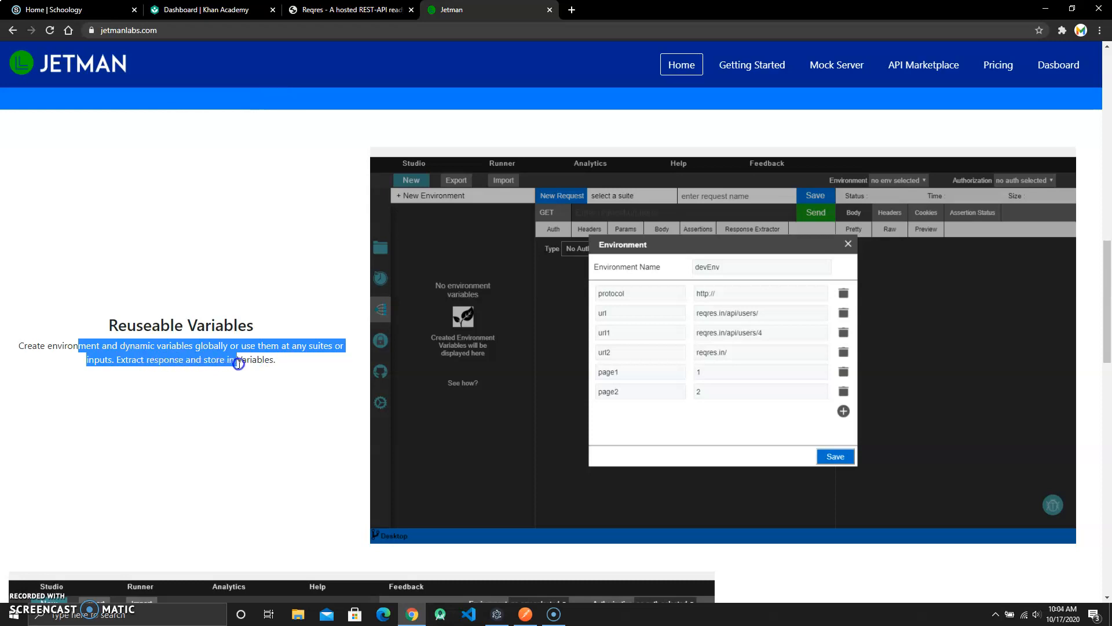
left_click(273, 364)
- Open the Getting Started documentation page and browse its topic list
scroll(779, 251, "up", 8)
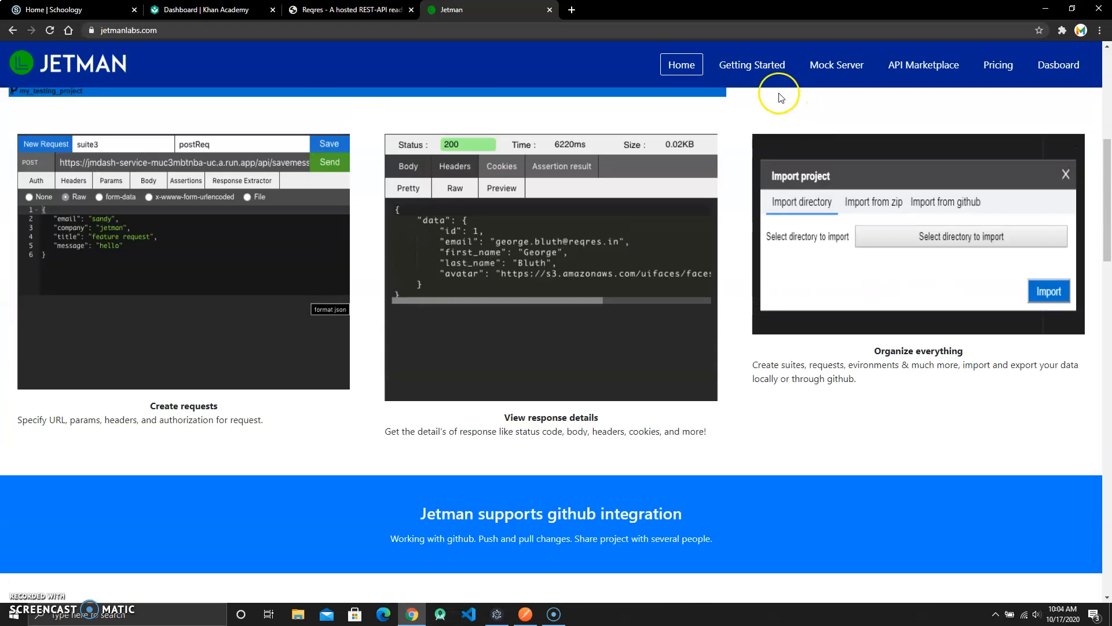
left_click(755, 65)
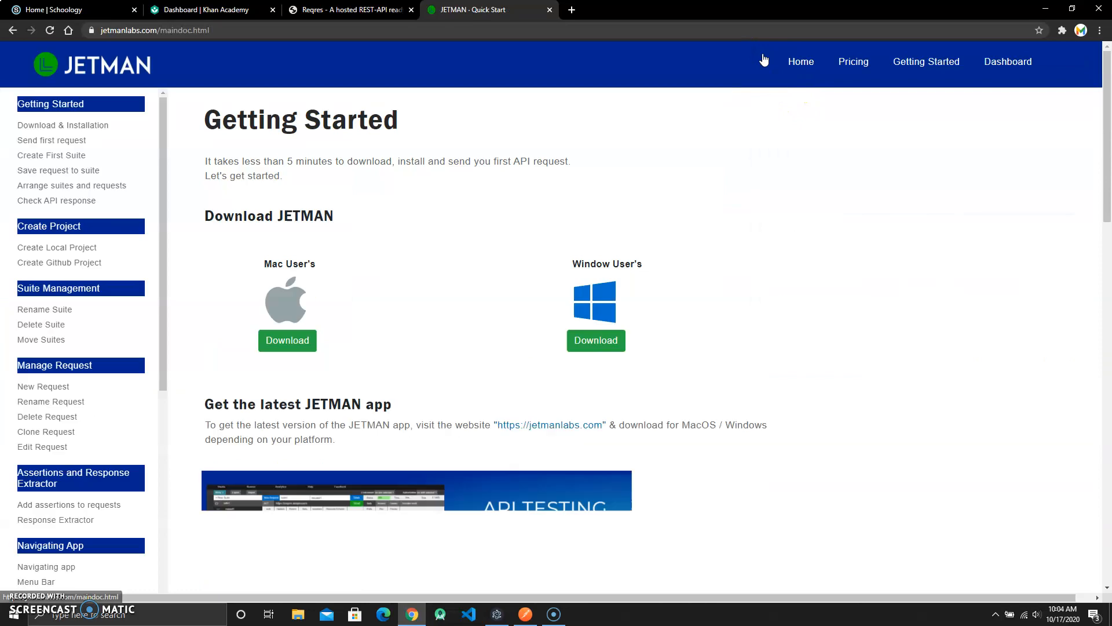
scroll(12, 255, "down", 5)
scroll(12, 260, "up", 3)
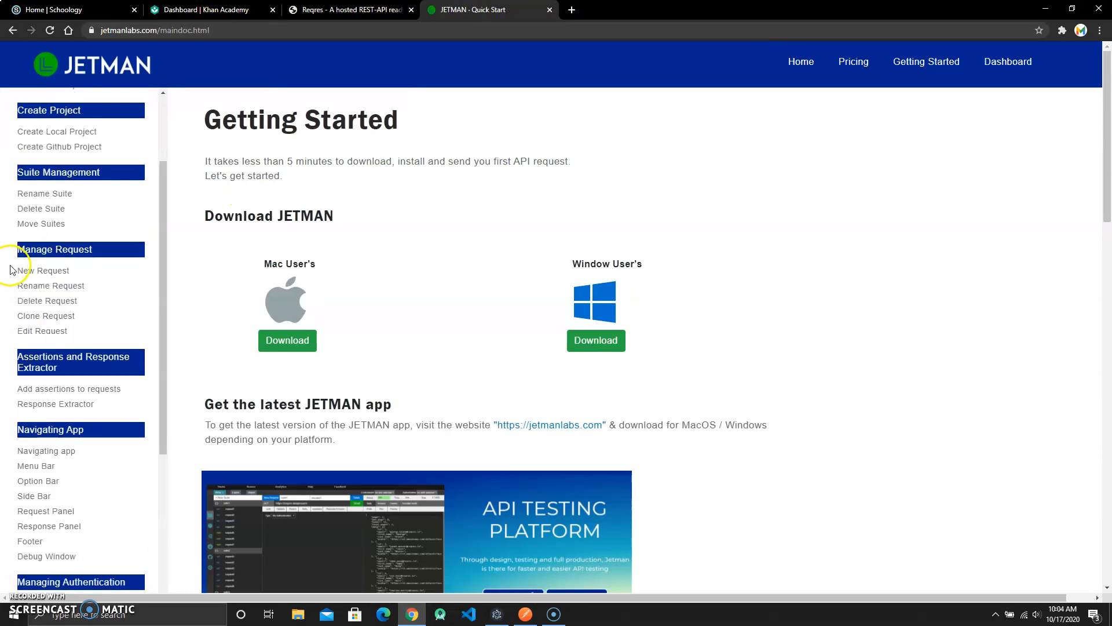
scroll(58, 255, "up", 2)
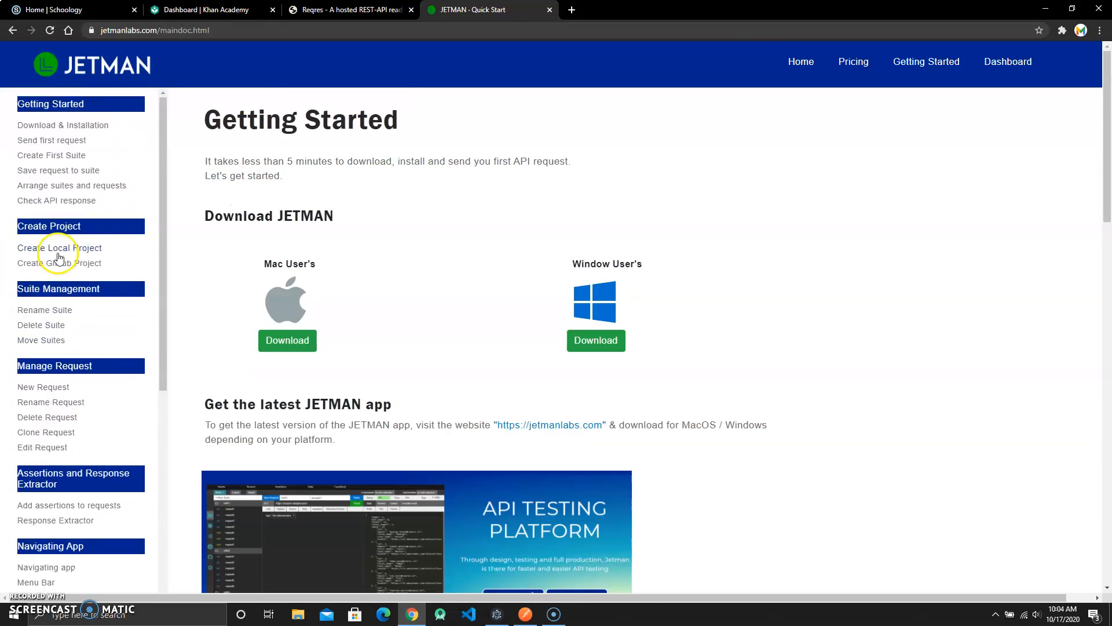
- Browse the Rename Suite and Assertion pages of the JETMAN documentation
left_click(36, 308)
scroll(74, 206, "up", 2)
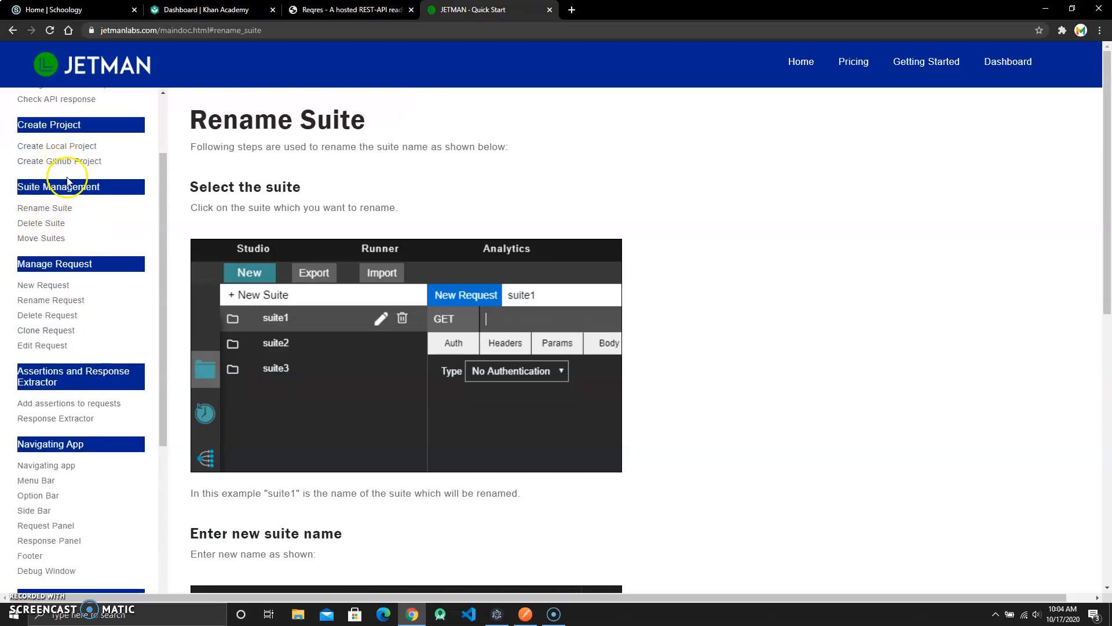
scroll(54, 299, "down", 2)
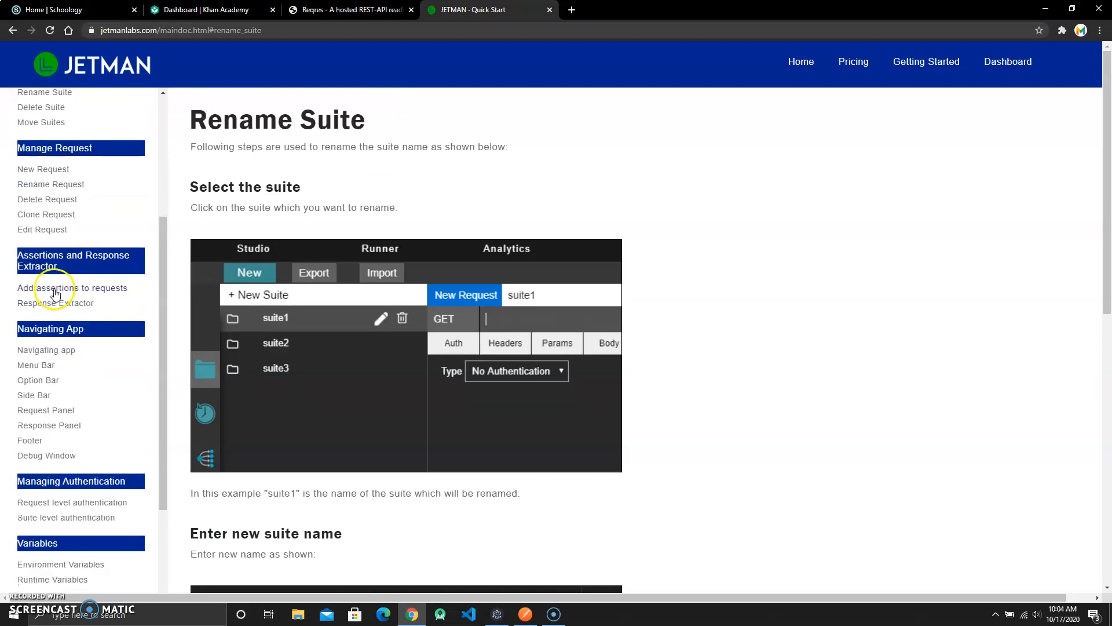
left_click(70, 289)
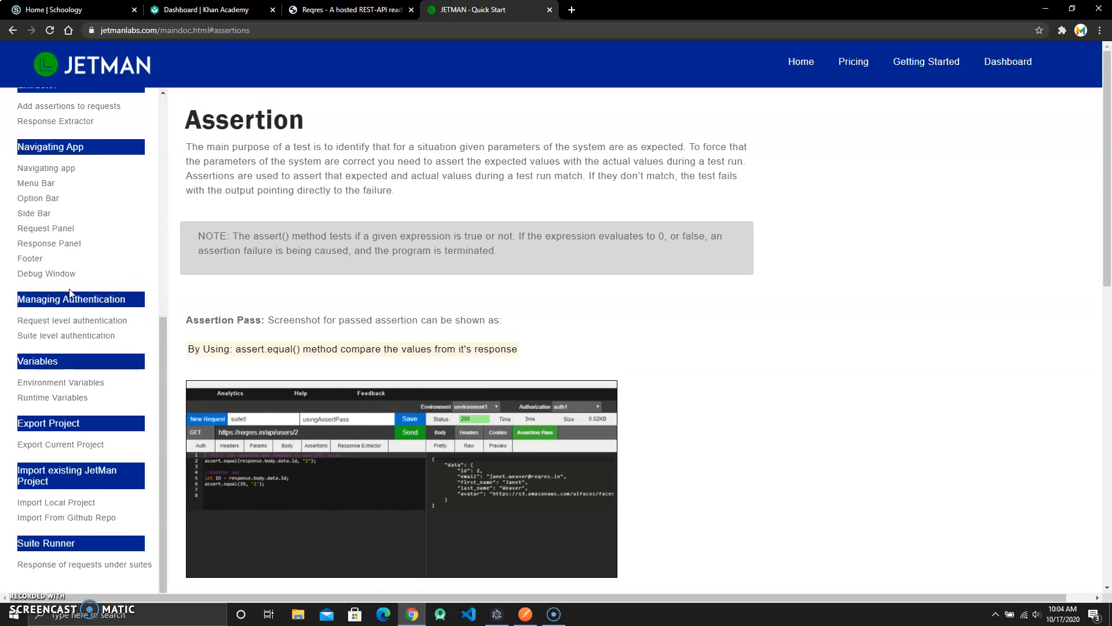
scroll(449, 339, "down", 3)
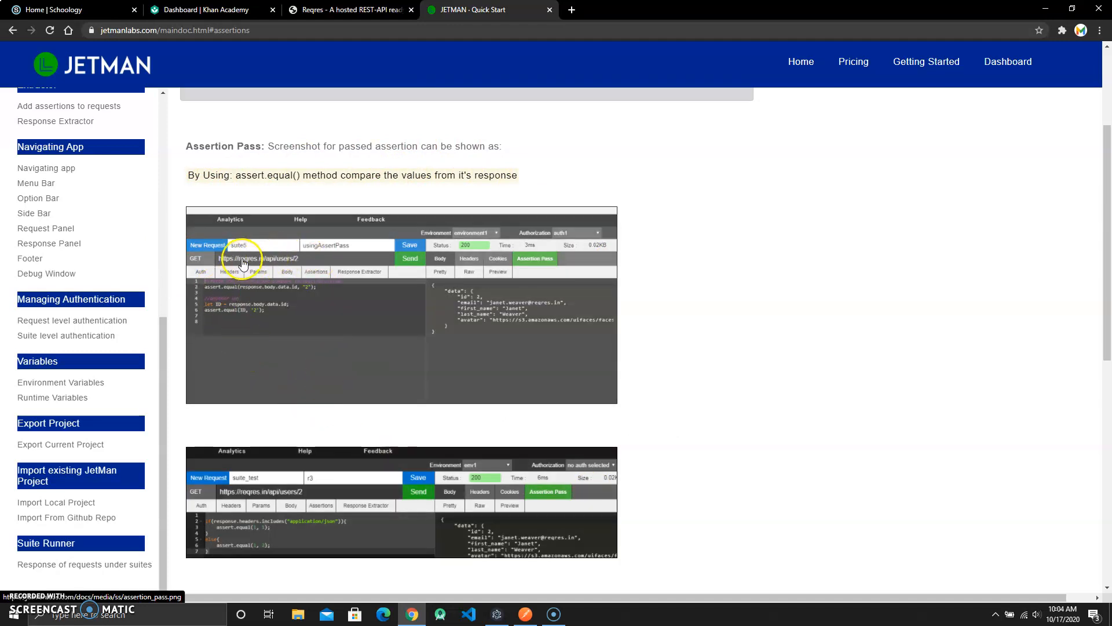
scroll(784, 391, "down", 6)
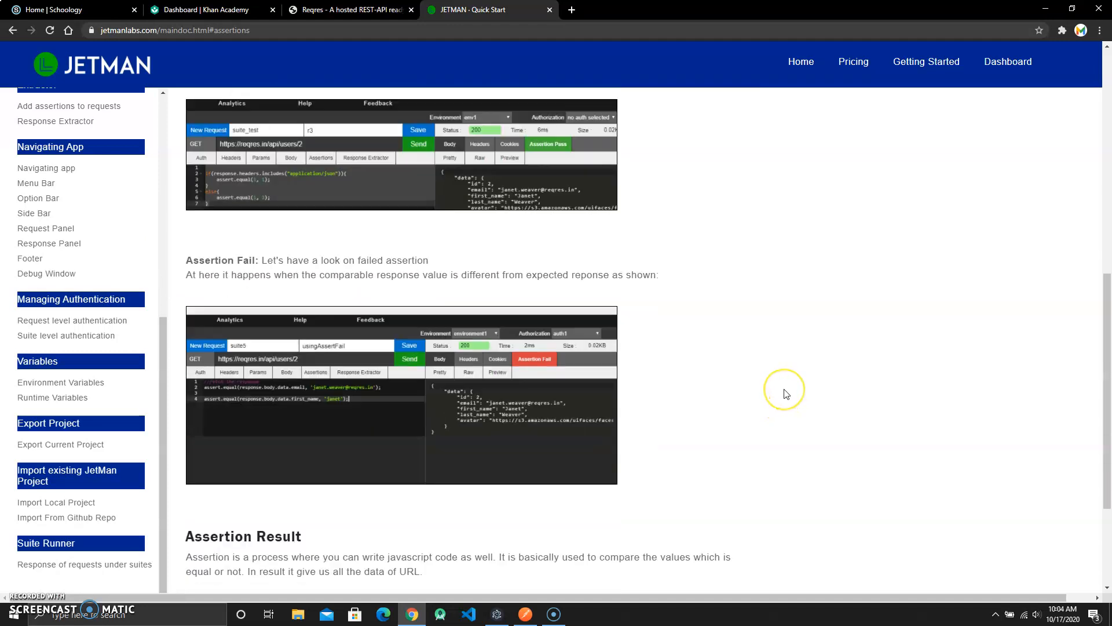
scroll(680, 397, "down", 3)
- Browse the Navigating App, Authorization, Environment Variables and Runtime Variables documentation pages
left_click(37, 232)
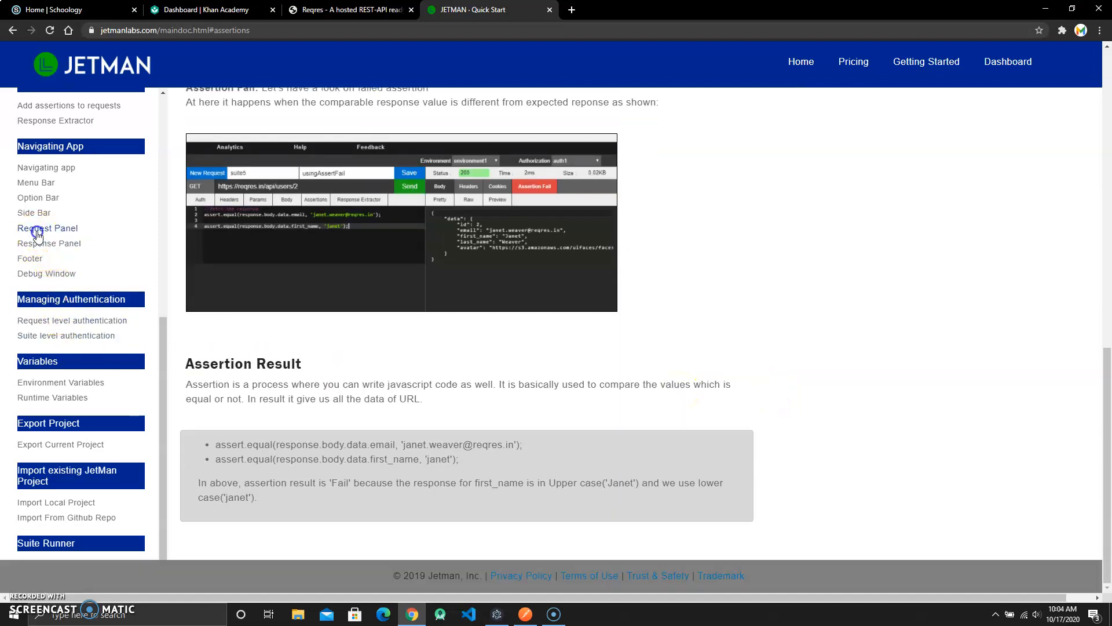
left_click(61, 244)
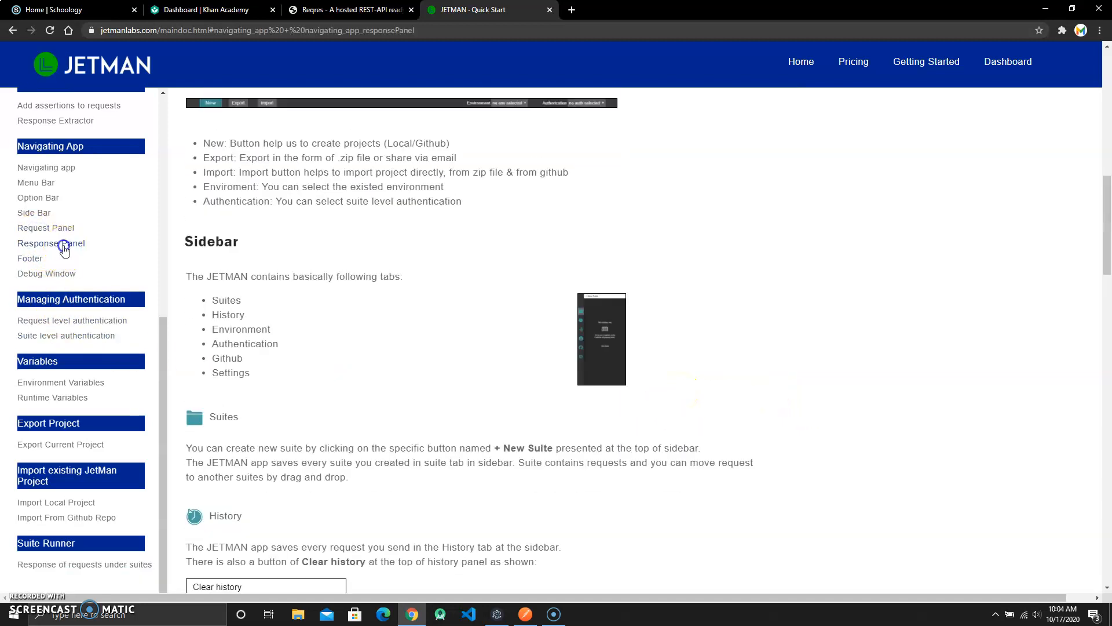
left_click(33, 262)
left_click(42, 278)
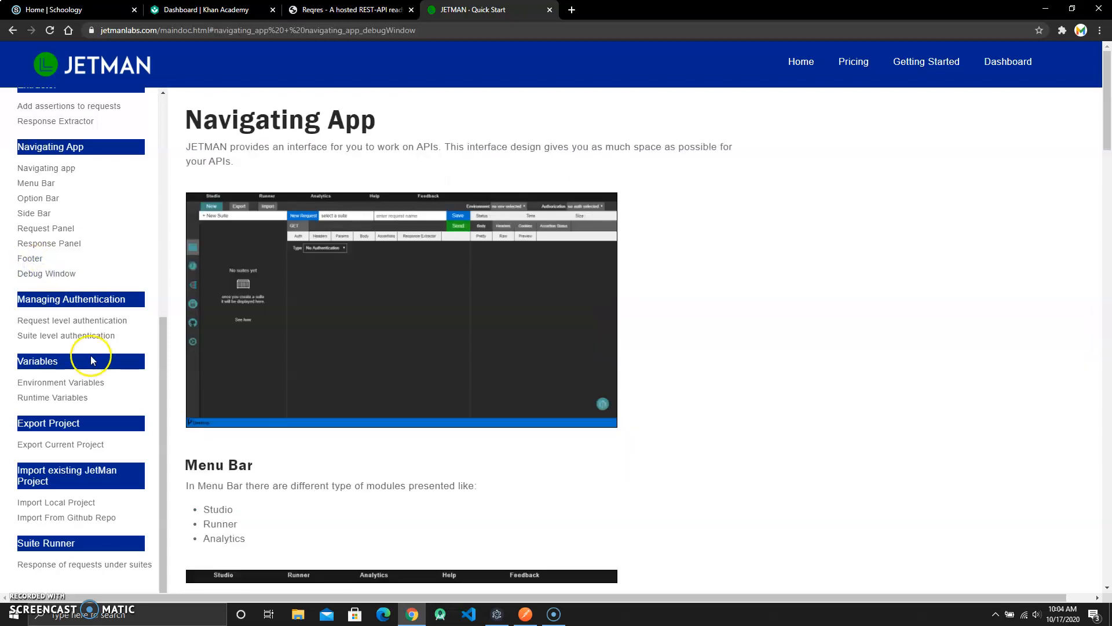
left_click(77, 322)
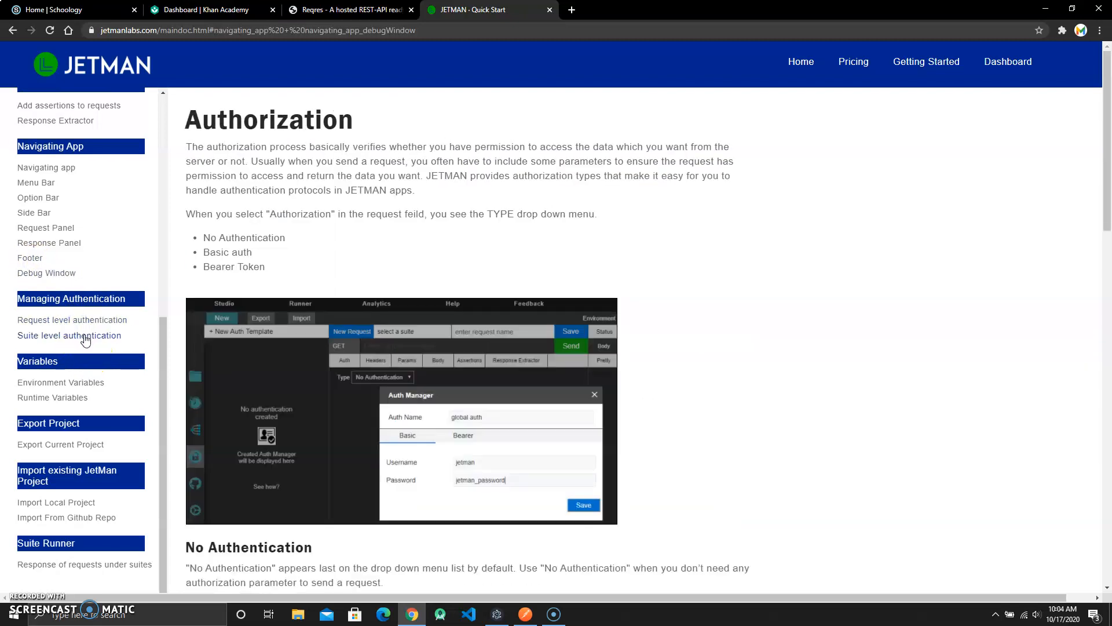
left_click(67, 381)
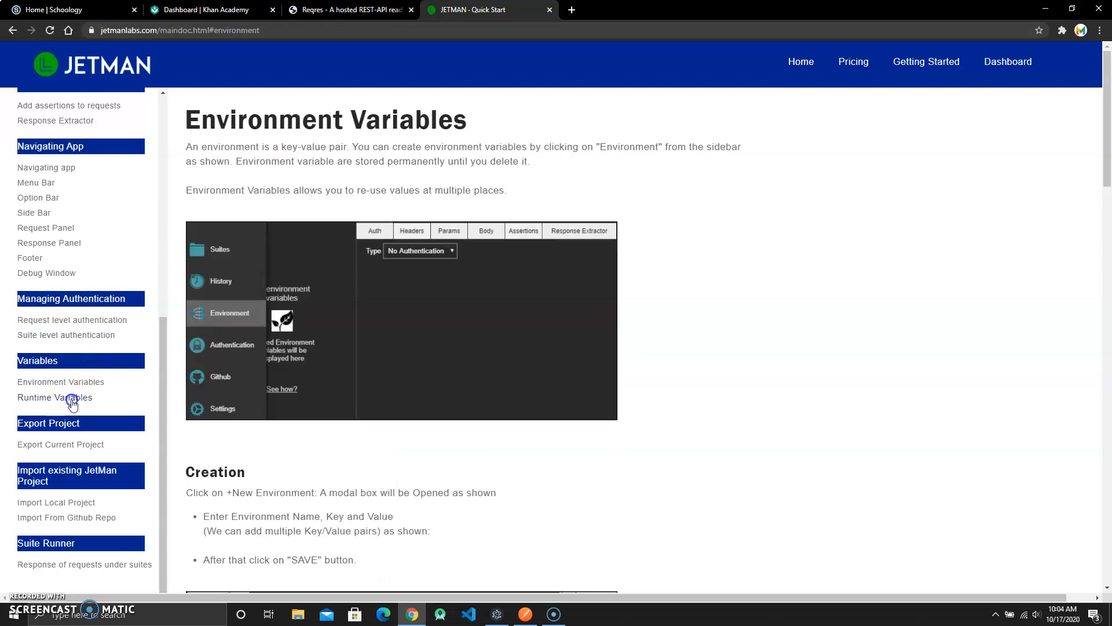
left_click(71, 399)
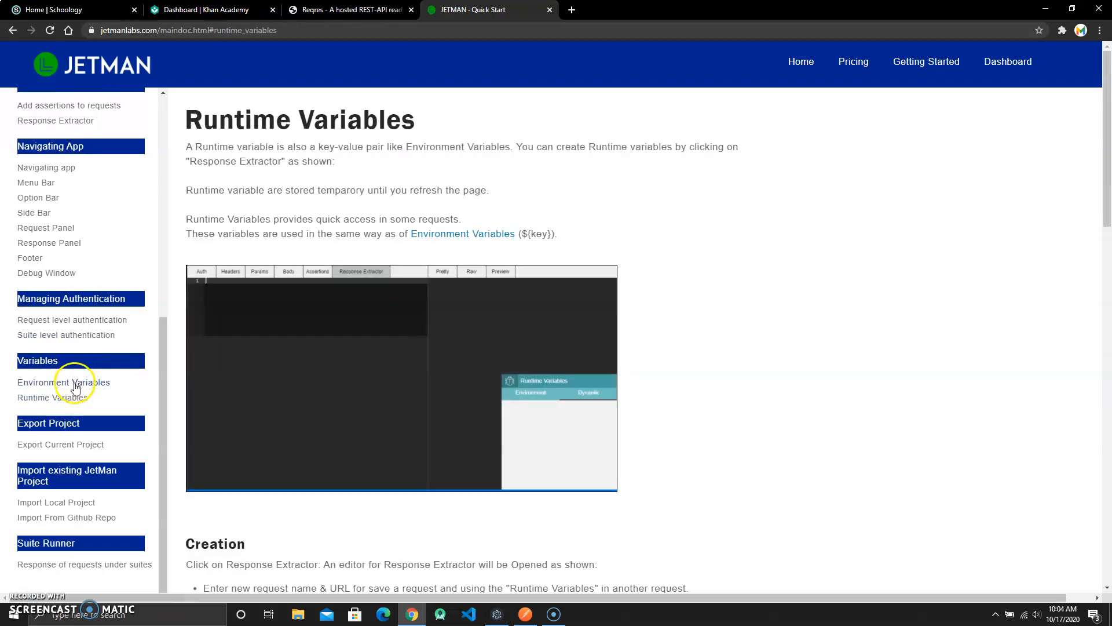
scroll(84, 394, "down", 1)
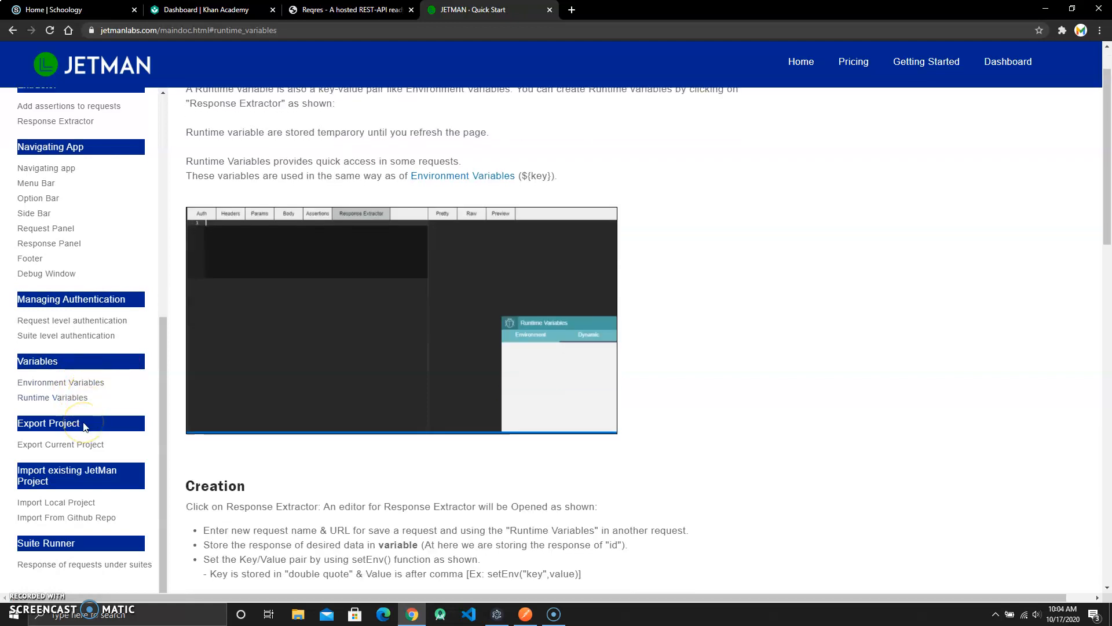
scroll(84, 425, "up", 7)
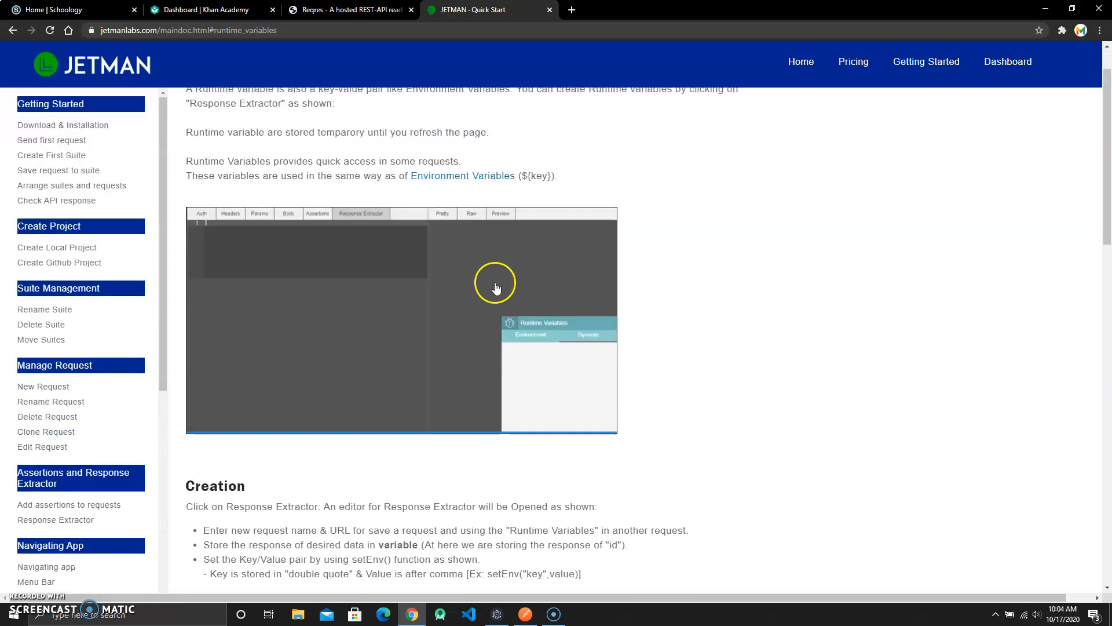
scroll(501, 284, "up", 1)
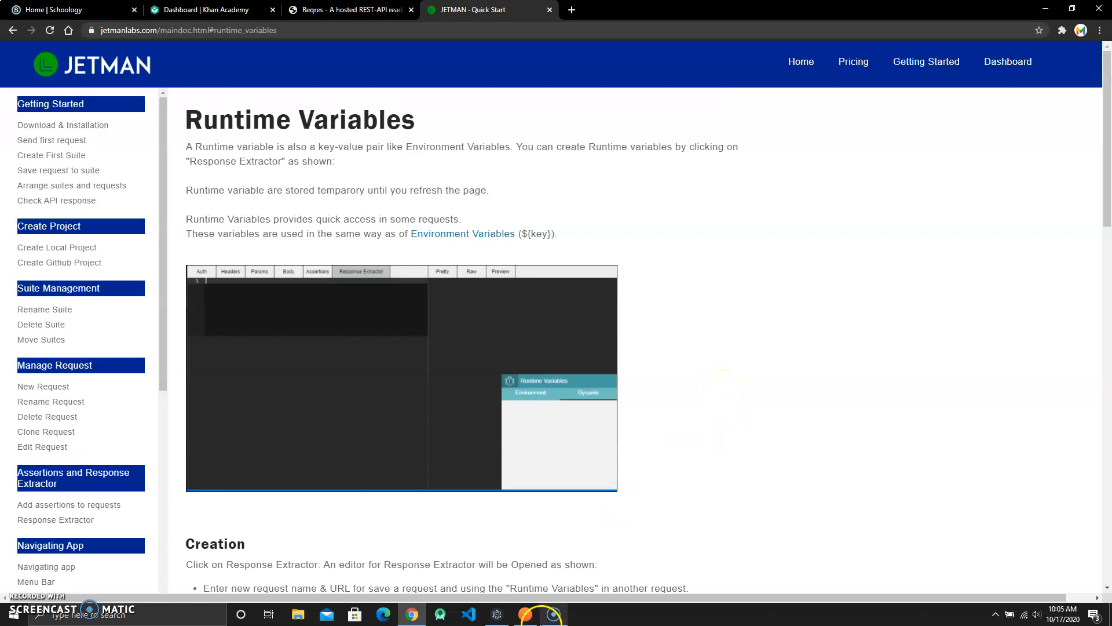
- Switch to Postman and create a new environment named testEnvPostman
left_click(525, 614)
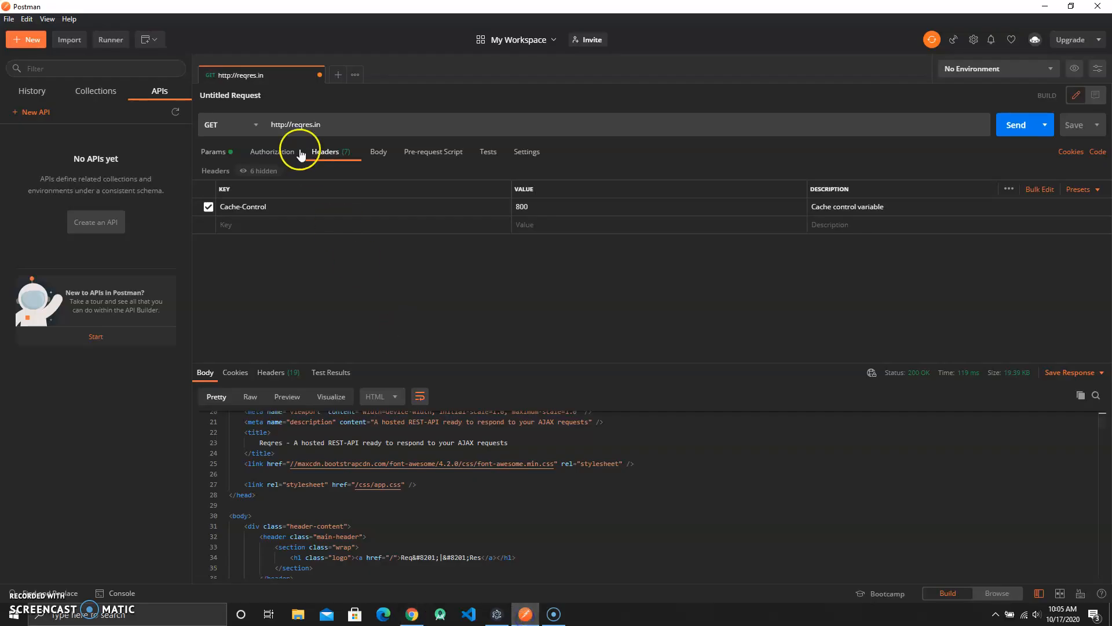
left_click(28, 39)
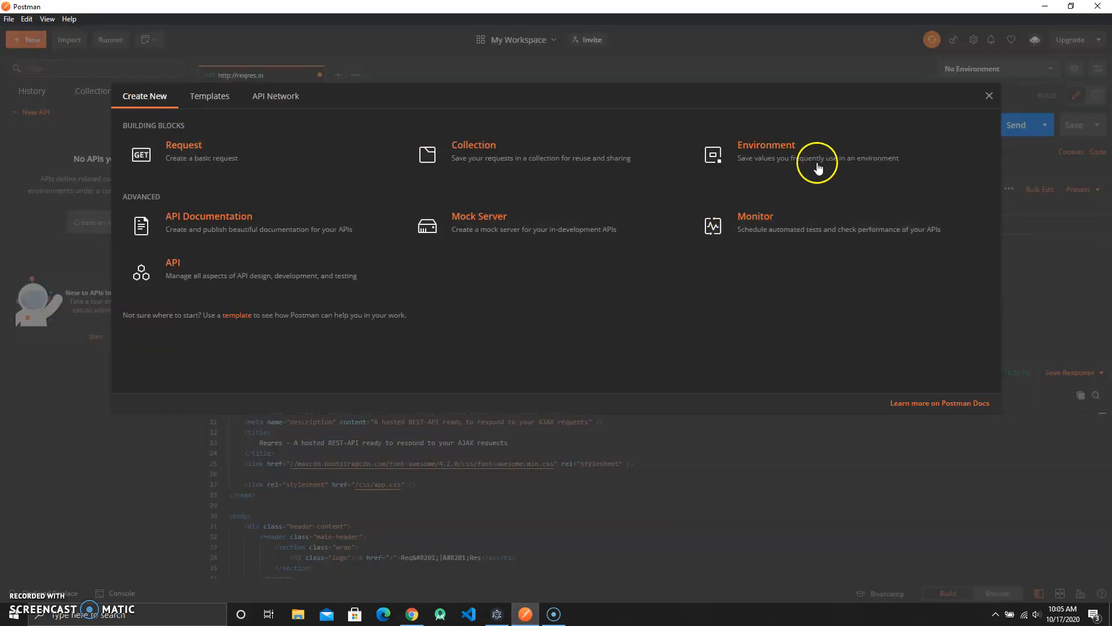
left_click(795, 157)
left_click(416, 215)
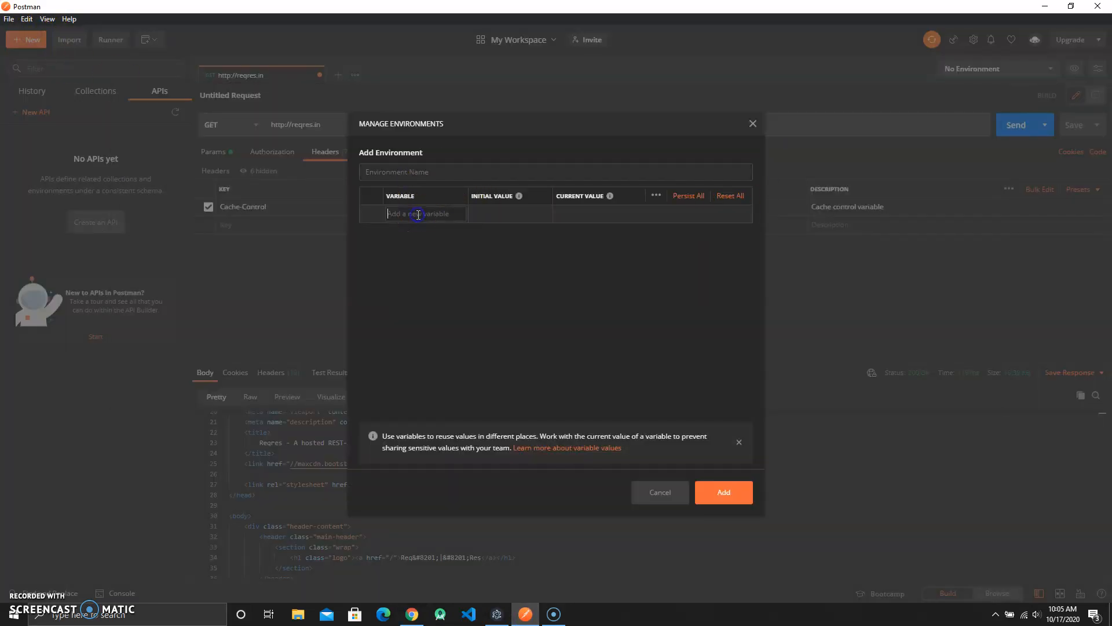
left_click(466, 172)
left_click(471, 172)
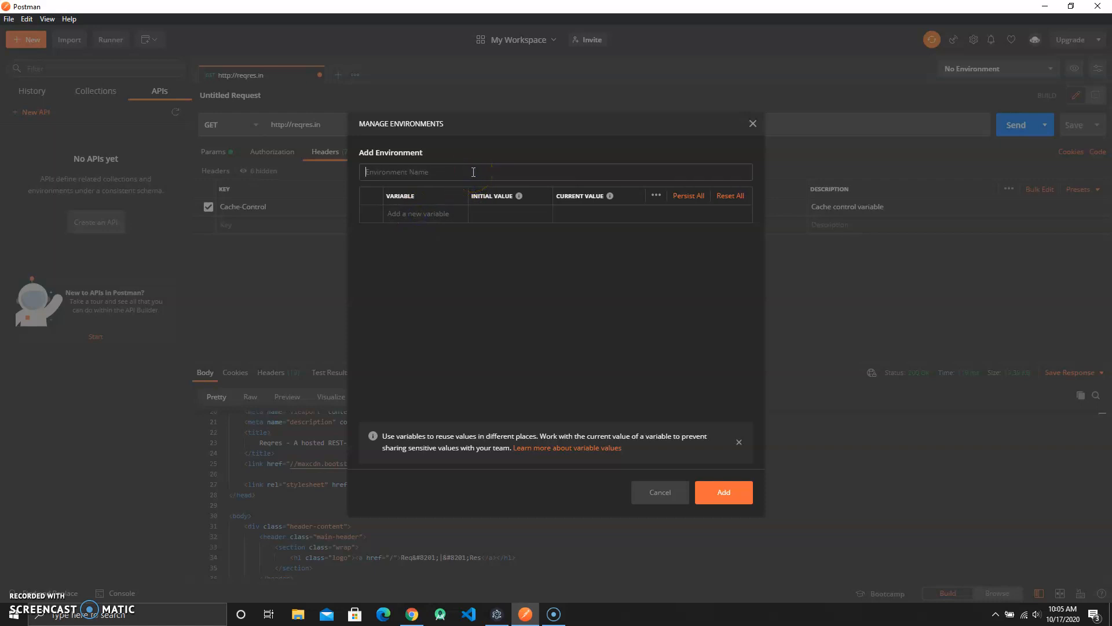
type("testEnvPostman")
- Check the environment selected in JETMAN, then return to Postman
left_click(497, 613)
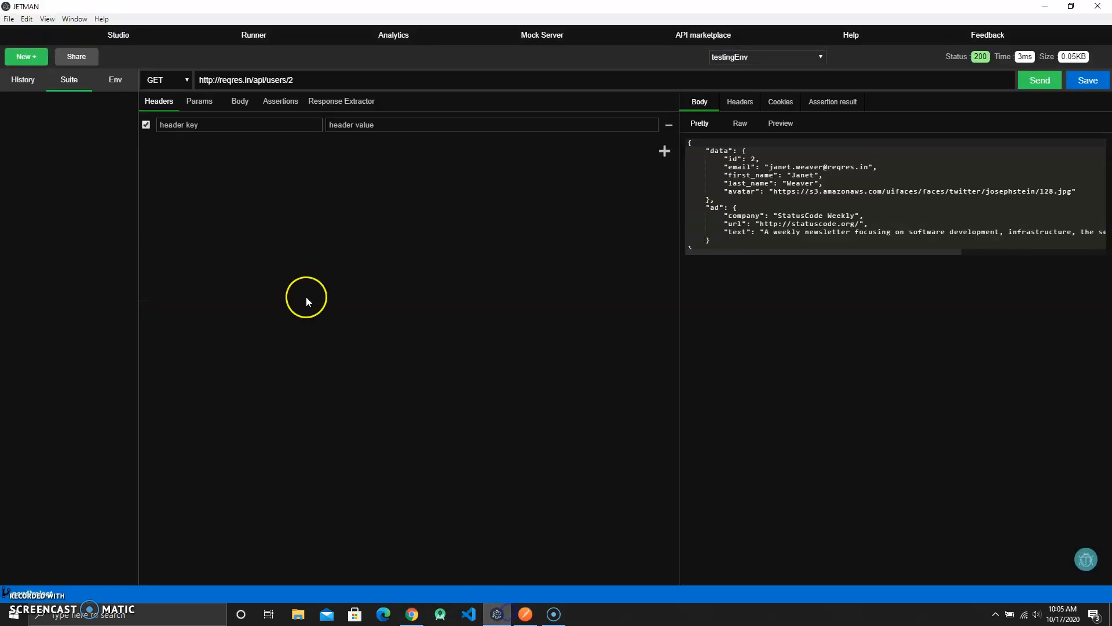
left_click(772, 56)
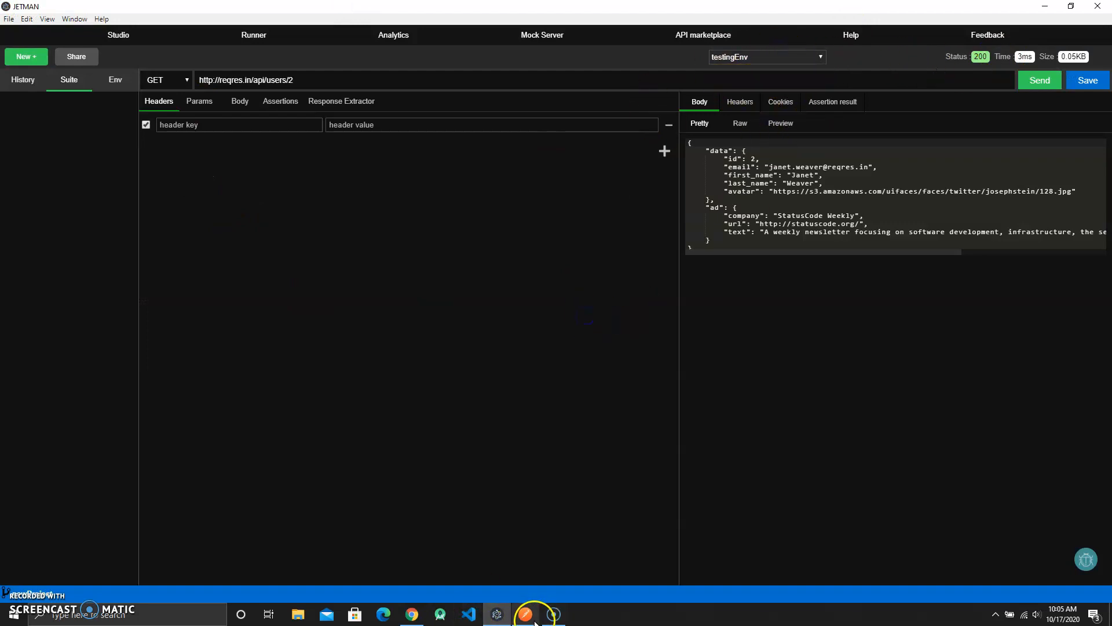
left_click(525, 613)
- Add a variable named read request to the new environment
left_click(447, 213)
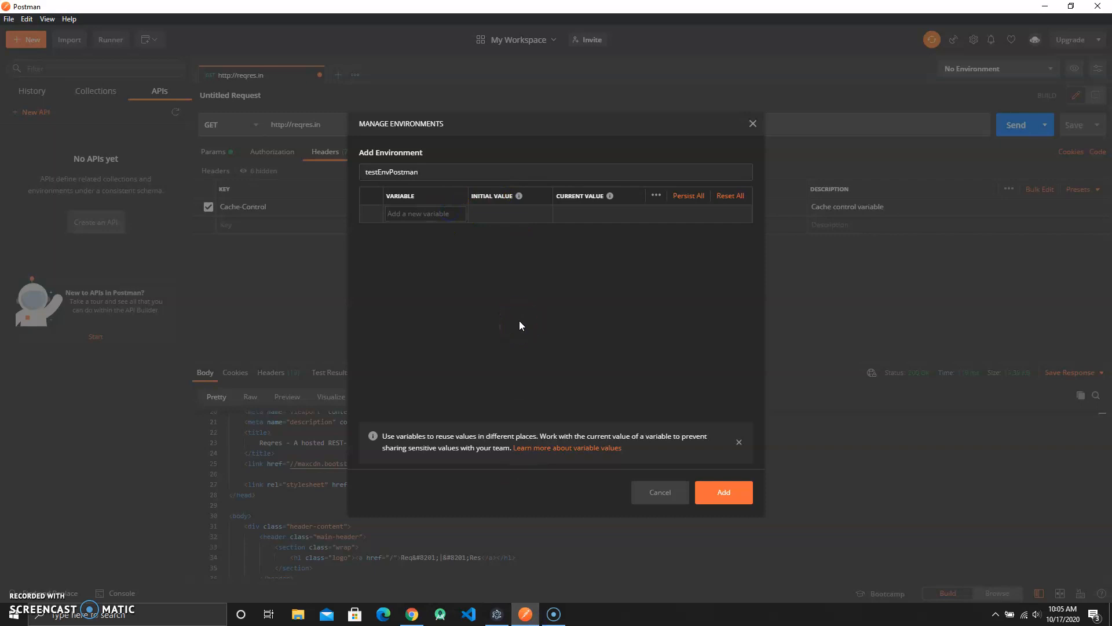
type("rea")
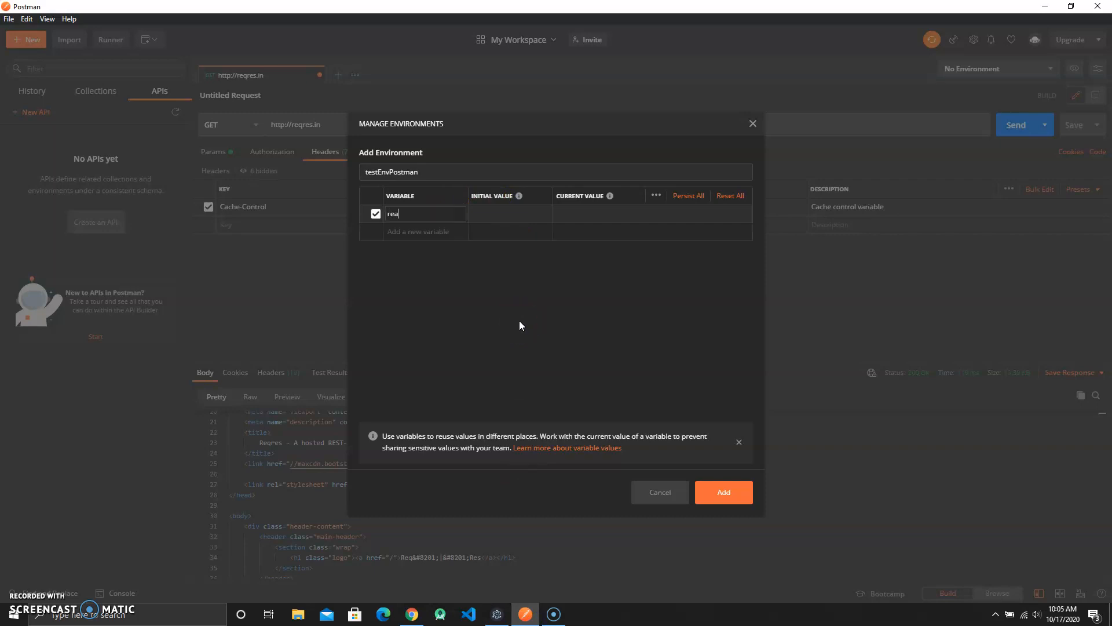
type("d request")
left_click(510, 216)
left_click(589, 214)
left_click(435, 234)
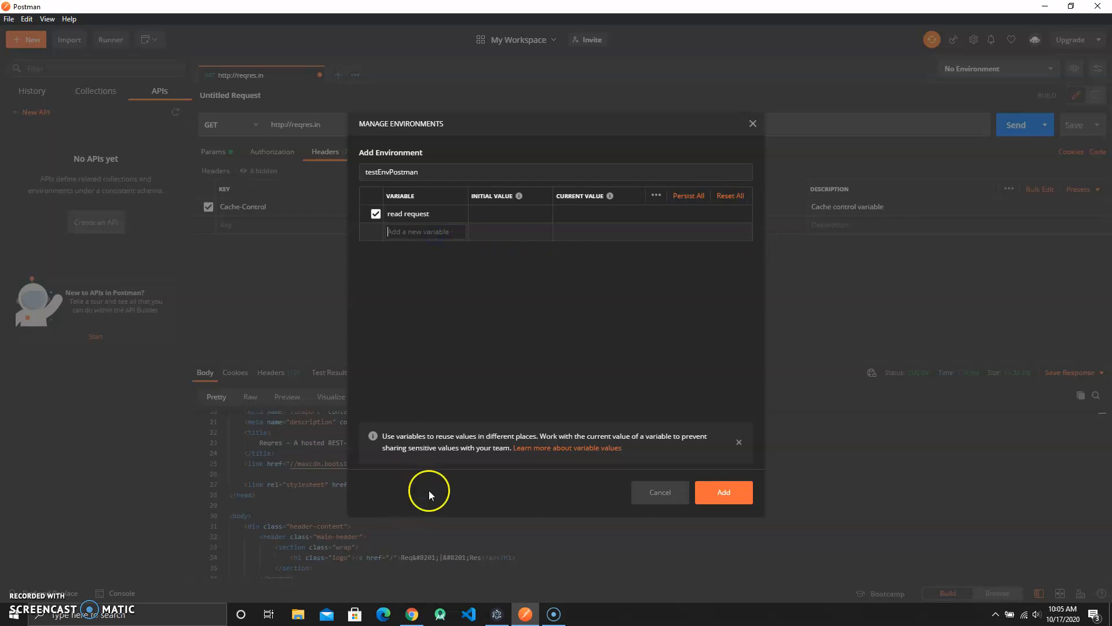
- Review the Reqres site's List Resource and Create sample requests in the browser
left_click(410, 613)
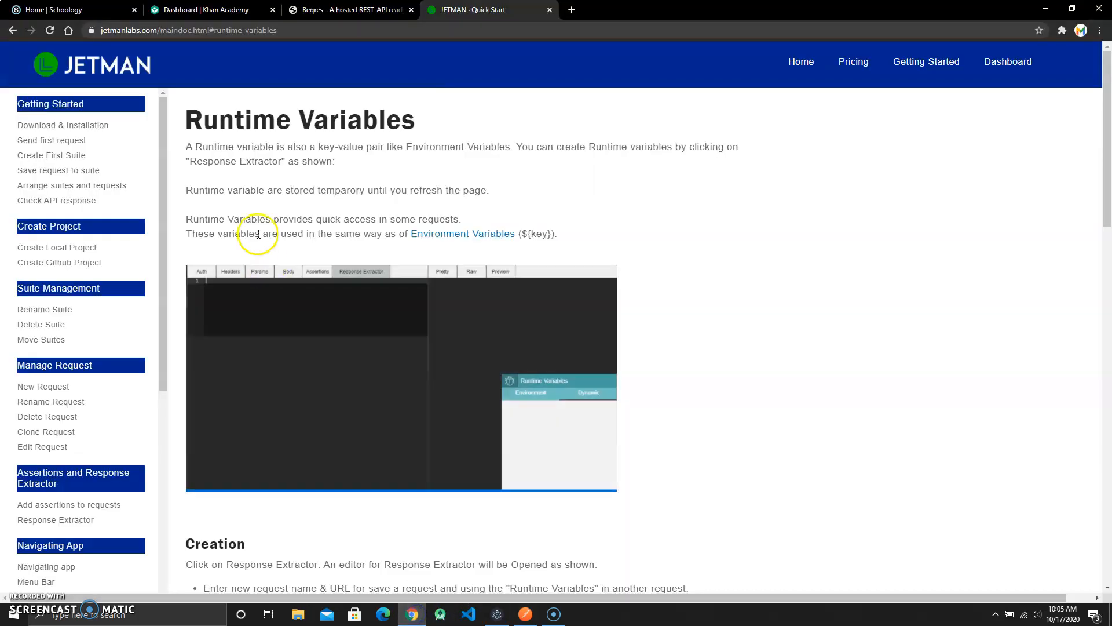
left_click(348, 9)
scroll(333, 161, "down", 4)
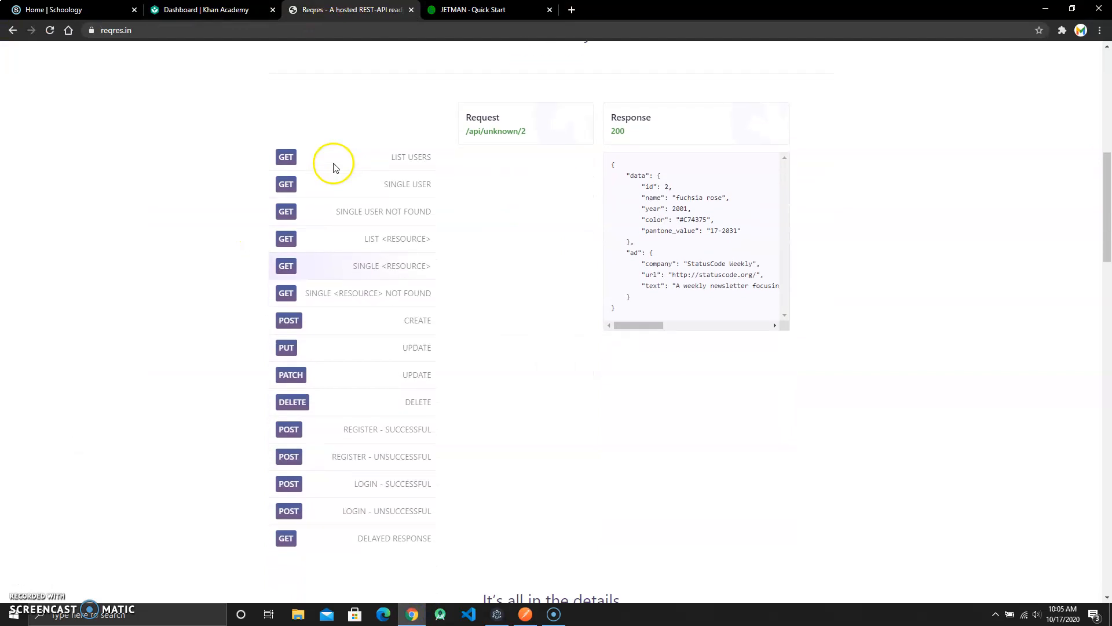
left_click(376, 238)
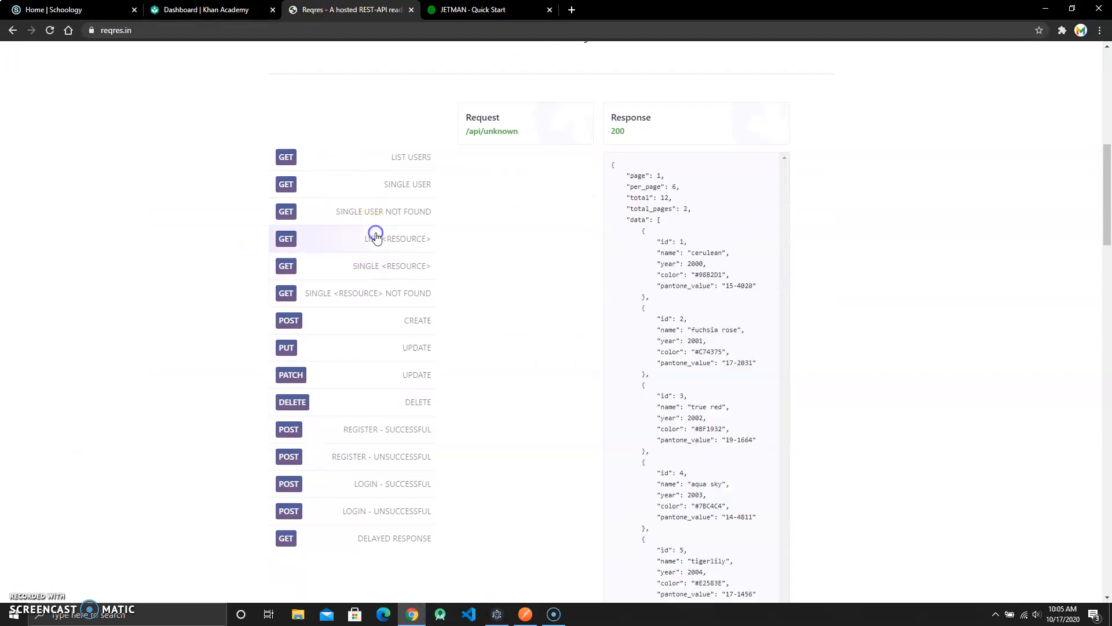
left_click(553, 614)
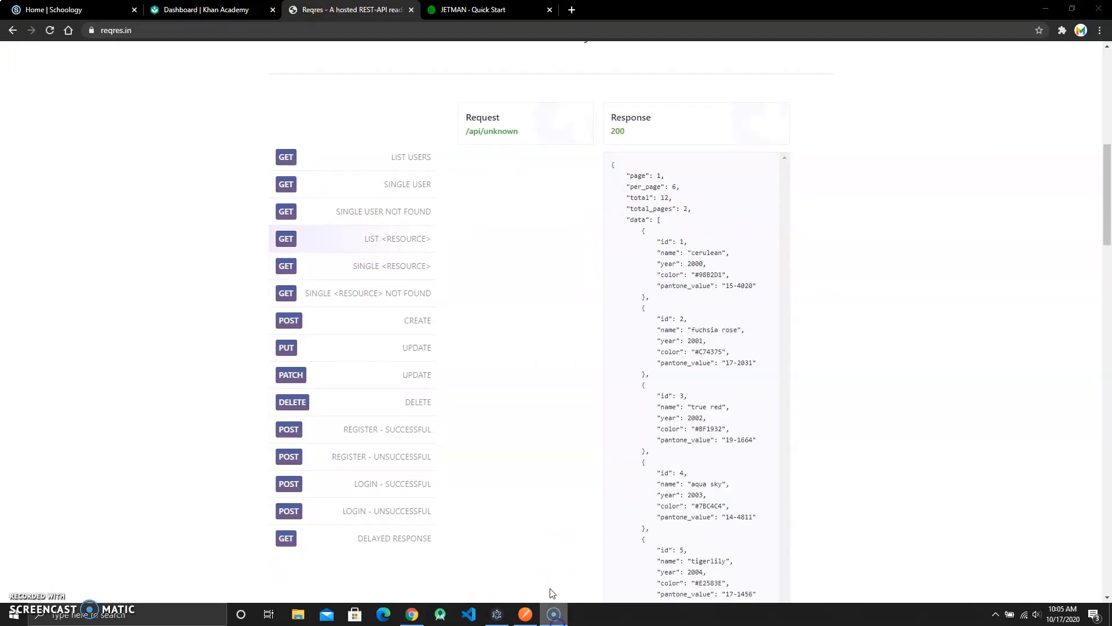
left_click(325, 323)
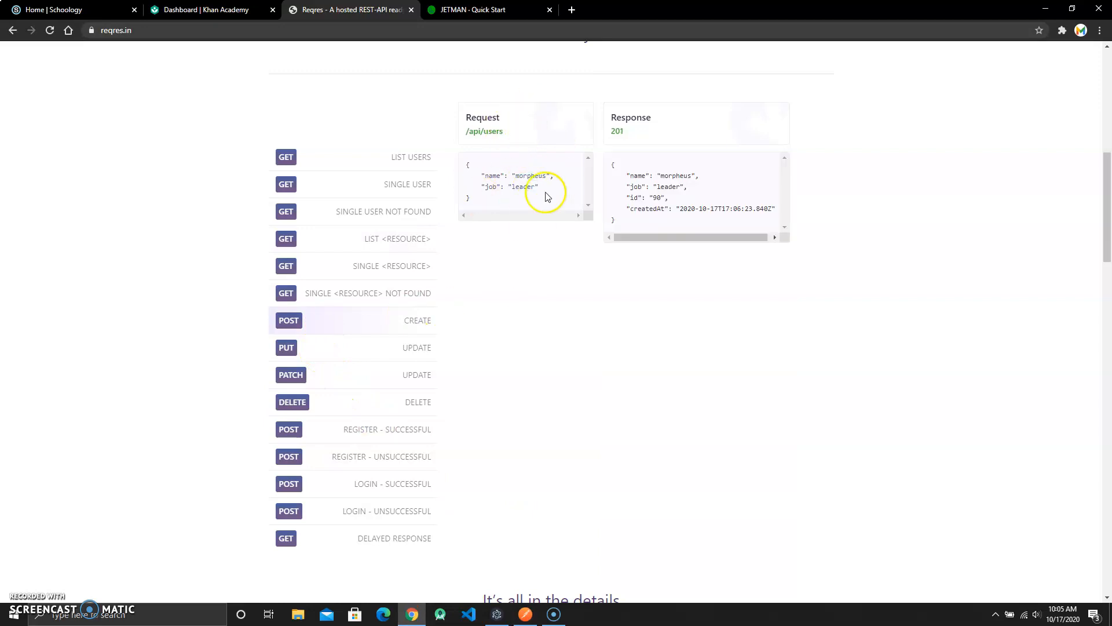
- Return to Postman and set the read request variable's initial value to /api/users/2
left_click(526, 614)
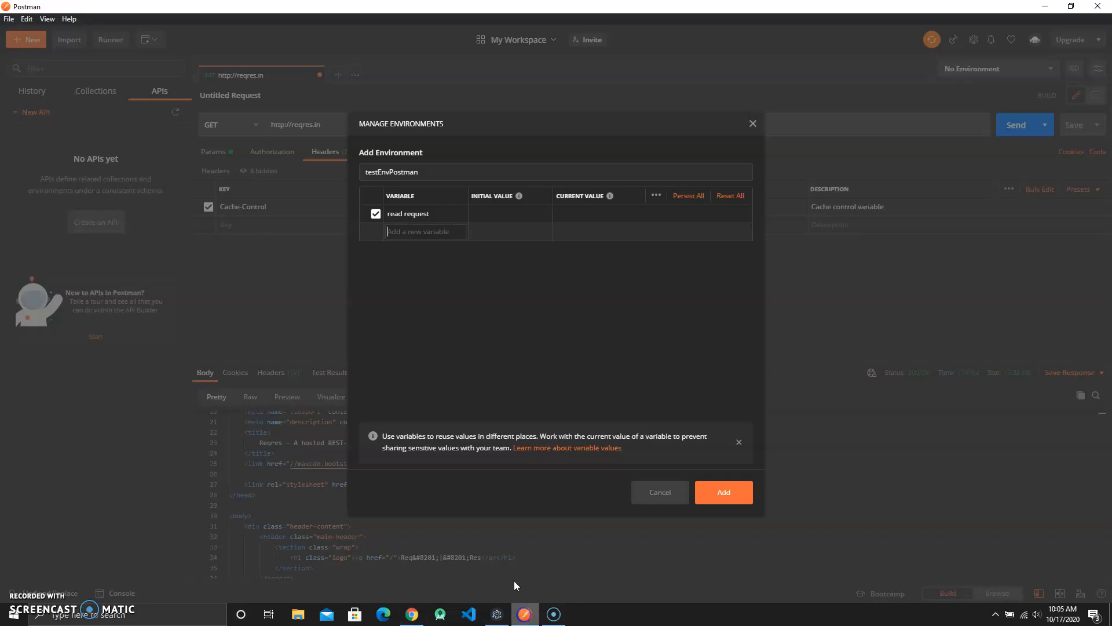
left_click(502, 215)
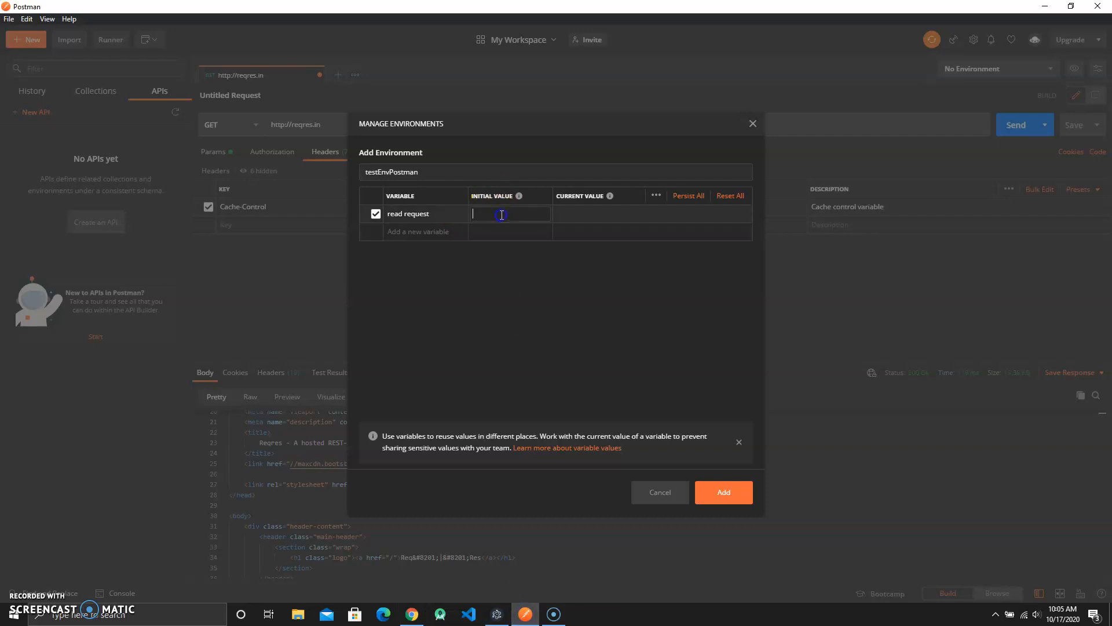
type("/api/users/23")
- Add a second variable named post with initial value /api/users
left_click(489, 230)
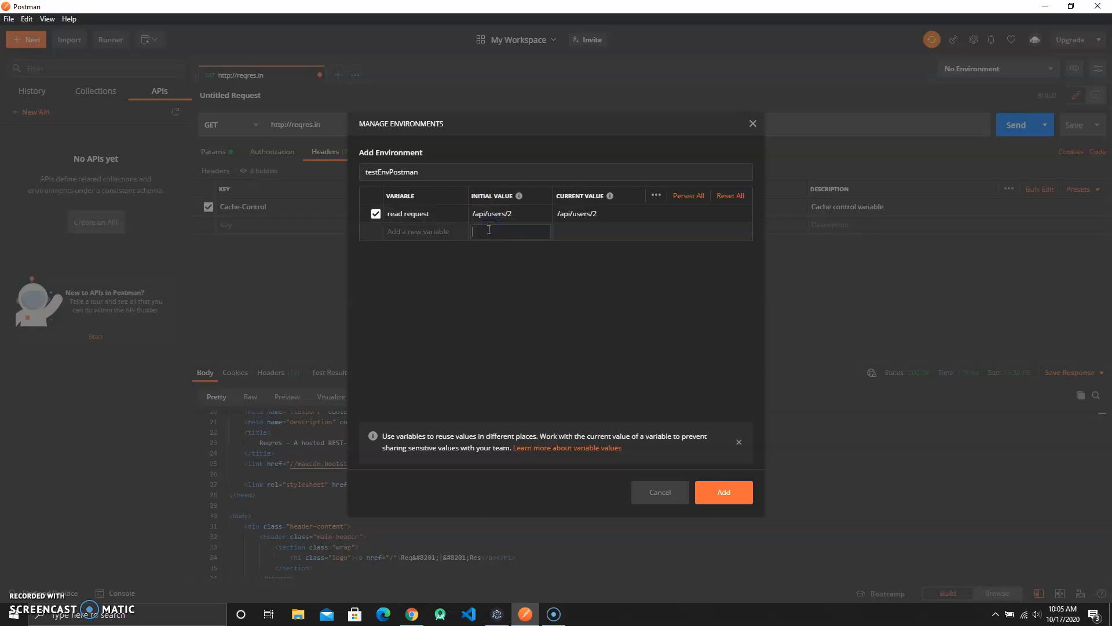
type("/api/users")
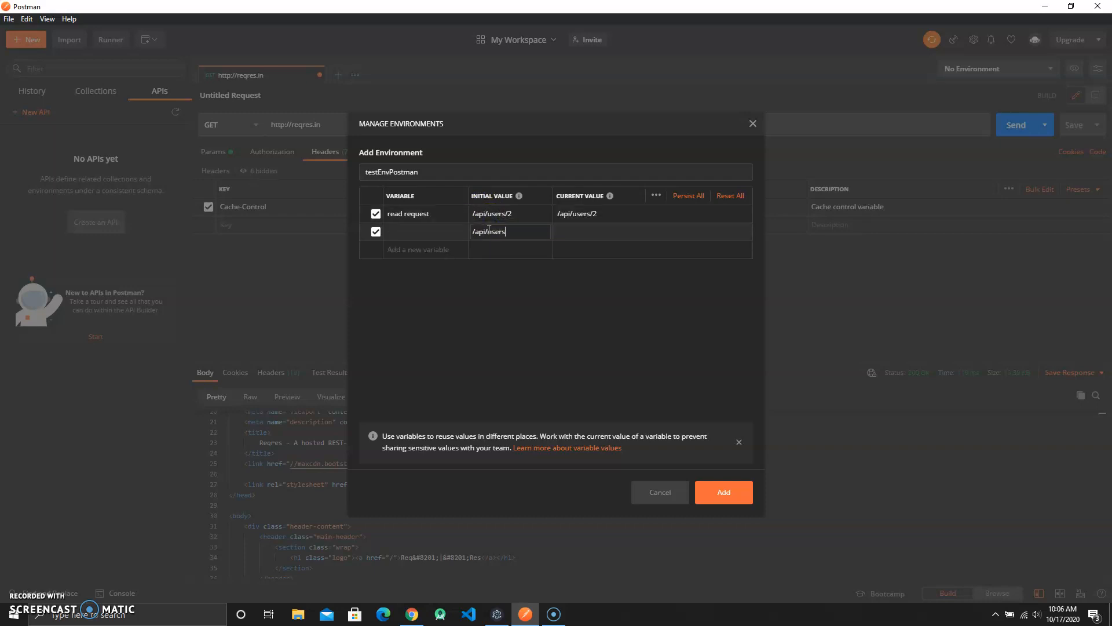
left_click(409, 232)
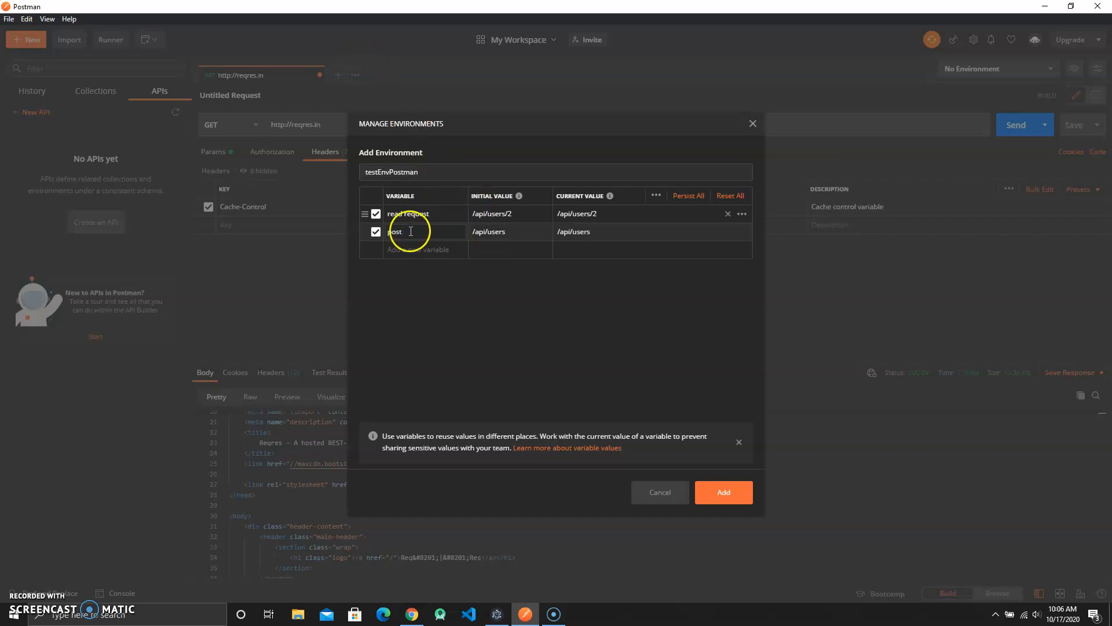
- Rename the first variable to get request
left_click(362, 216)
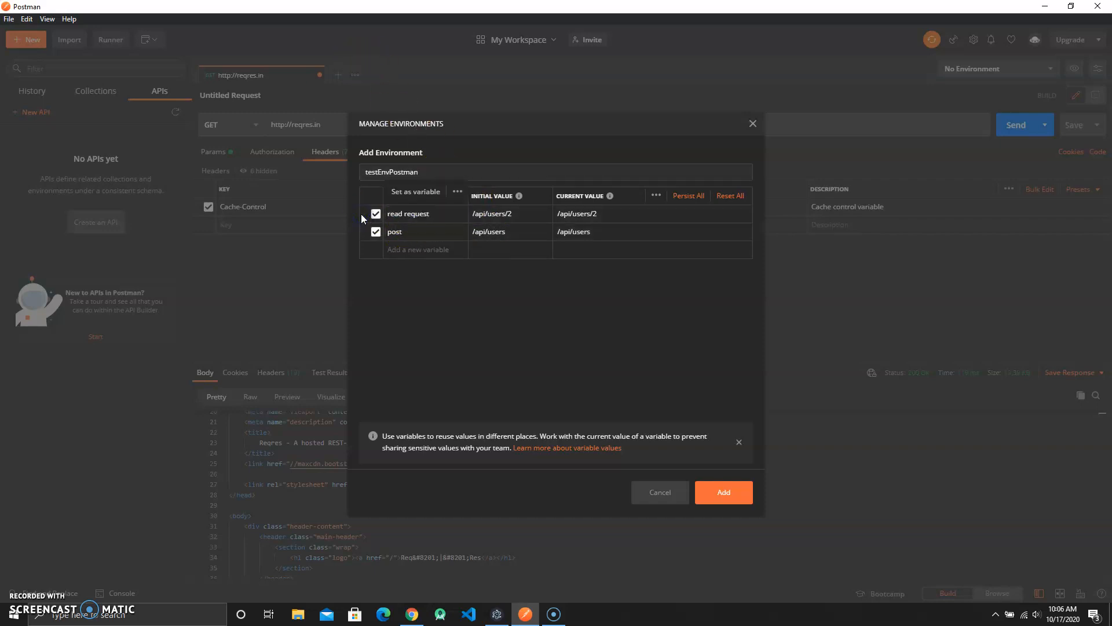
left_click_drag(427, 214, 373, 218)
left_click(374, 224)
key("BackSpace")
left_click(428, 212)
type("get")
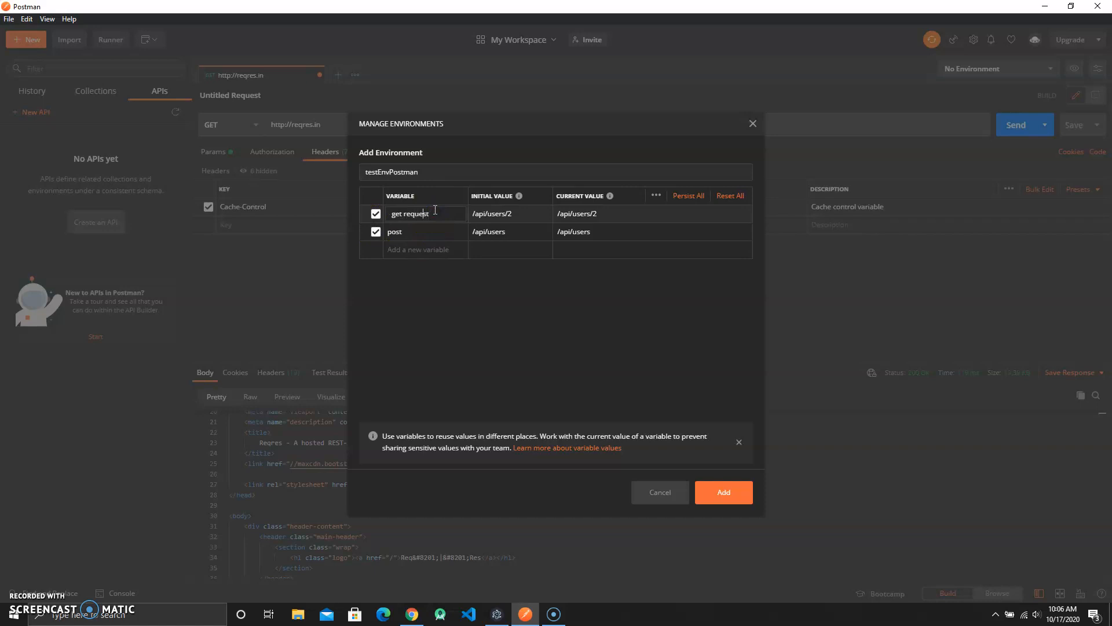
- Rename the second variable to post request and add the testEnvPostman environment
left_click(384, 212)
left_click(432, 232)
type("rea")
type("qu")
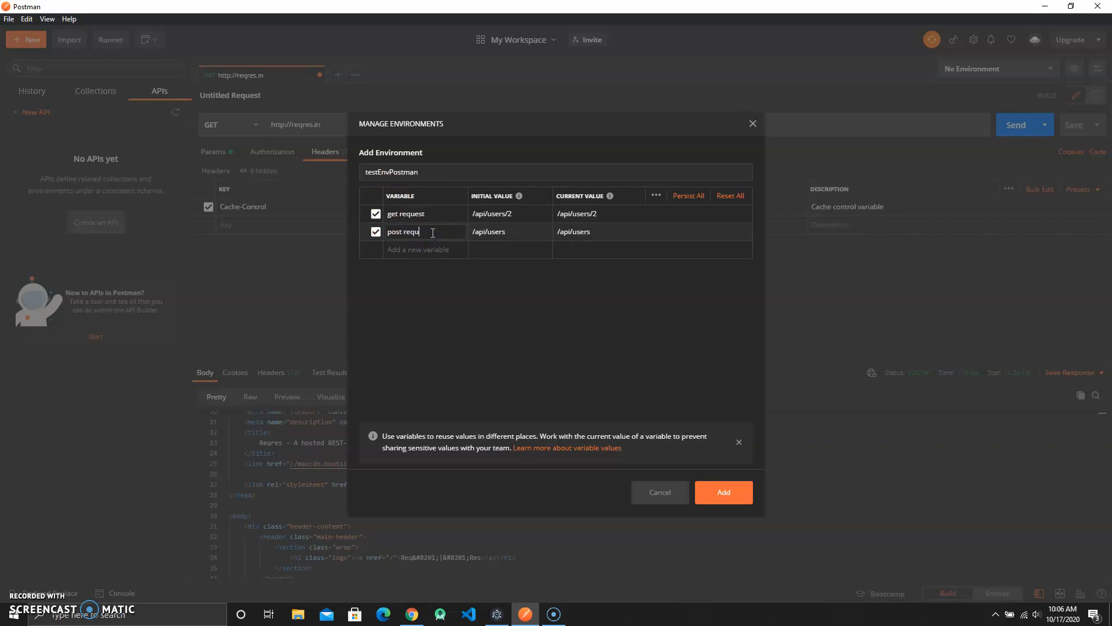
type("est")
left_click(473, 347)
left_click(743, 494)
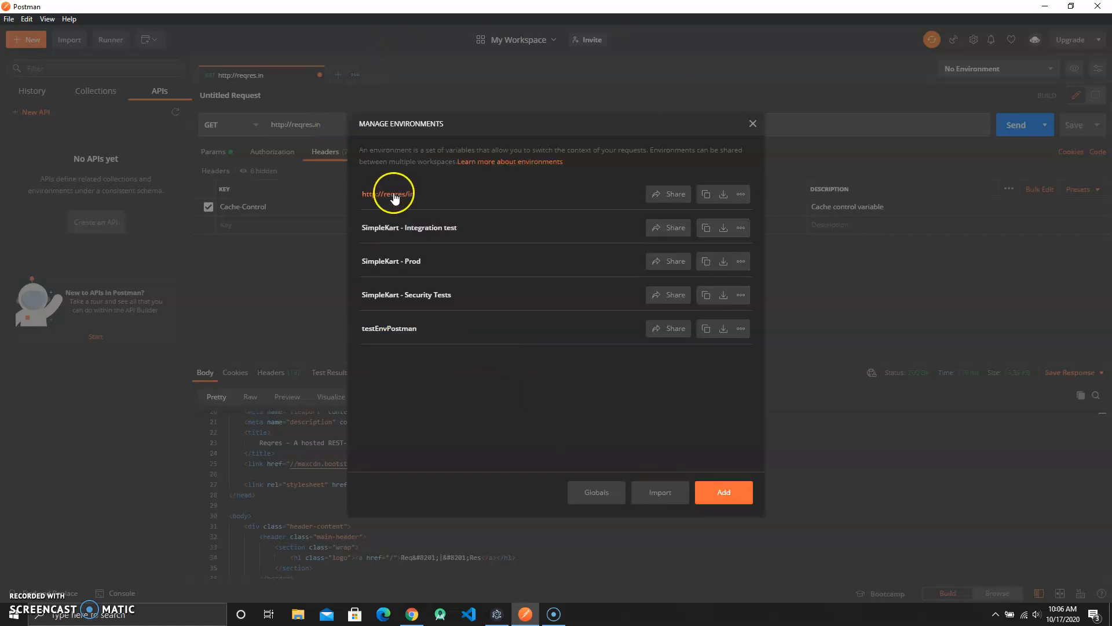
- Close the environment manager and select testEnvPostman as the active environment
left_click(724, 492)
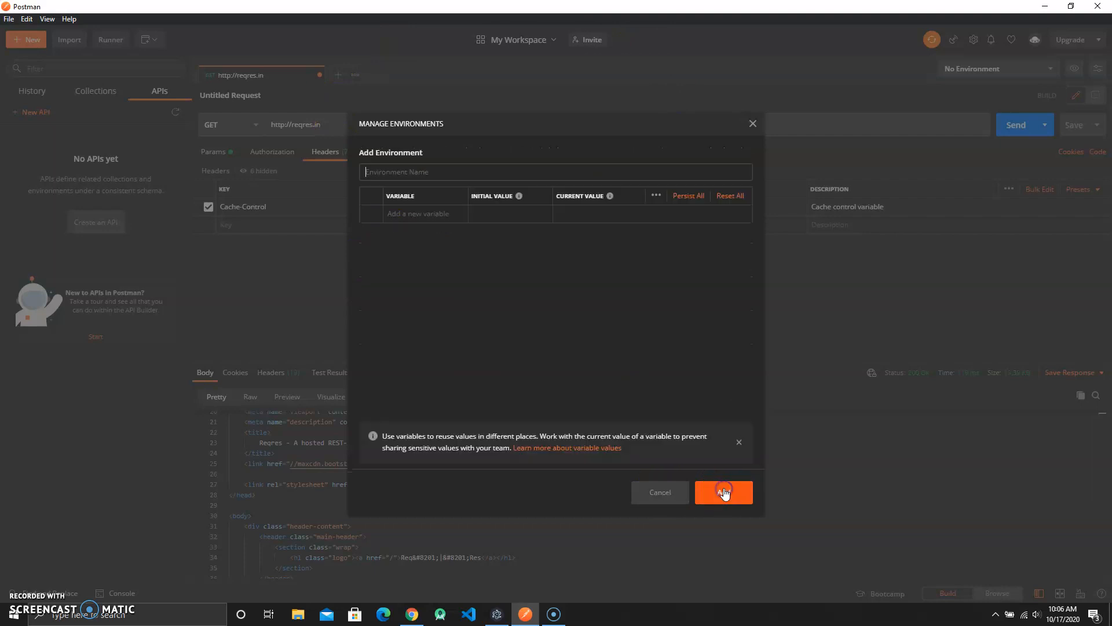
left_click(751, 123)
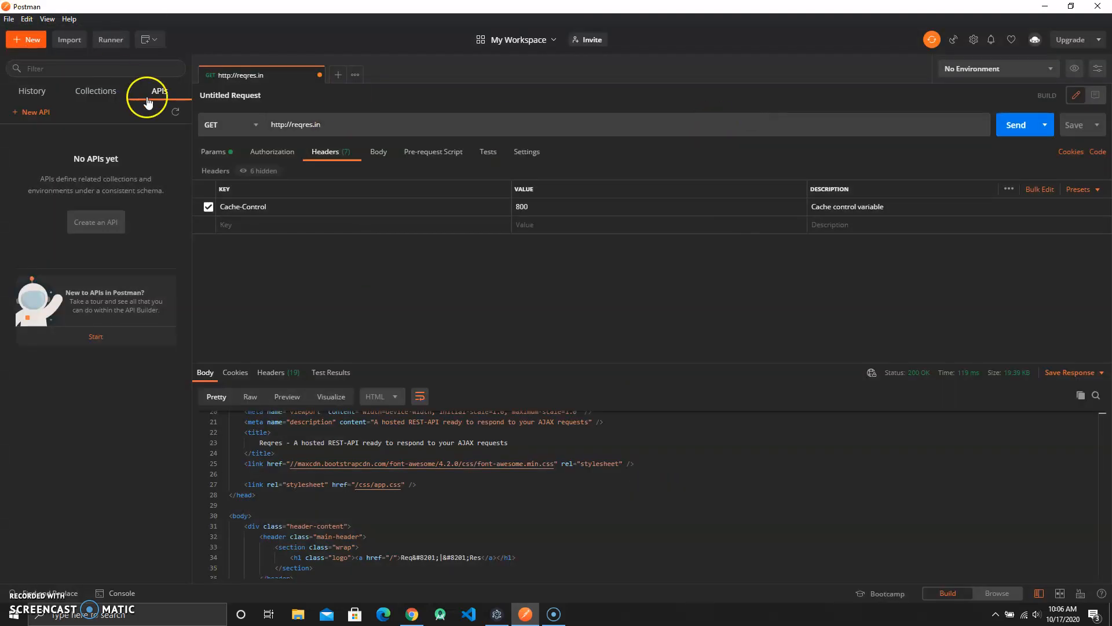
left_click(997, 71)
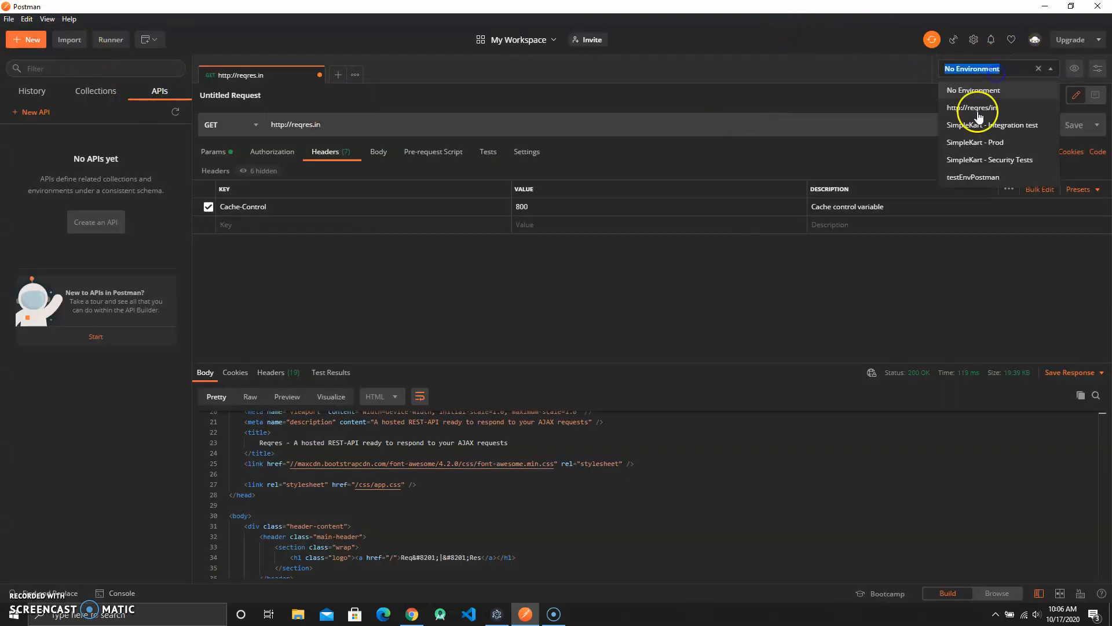
left_click(989, 177)
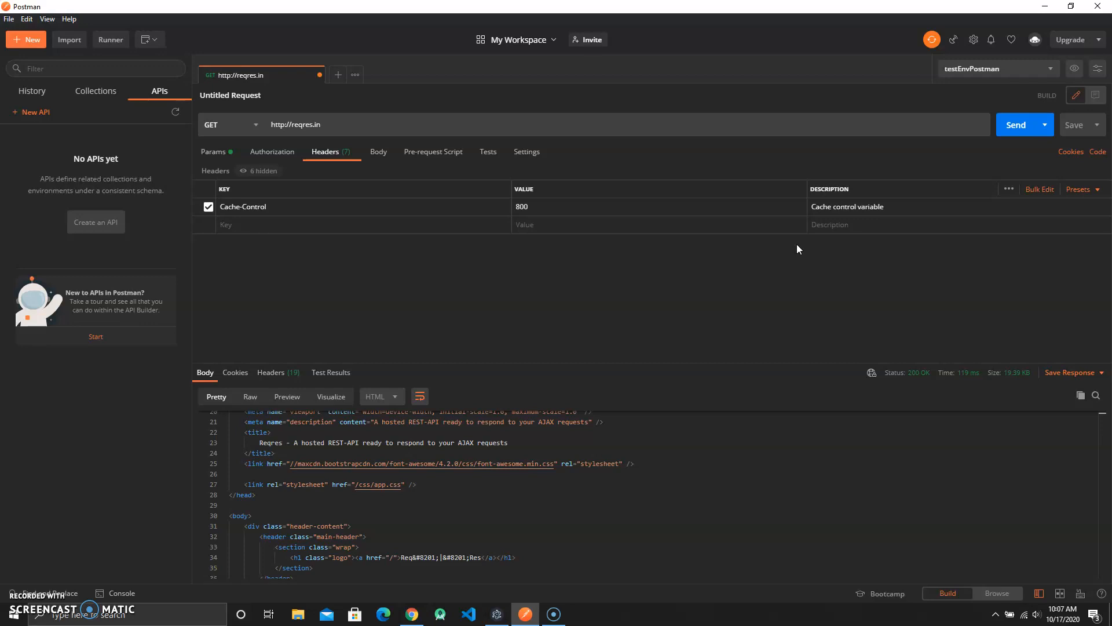
left_click(546, 212)
left_click_drag(508, 208, 507, 207)
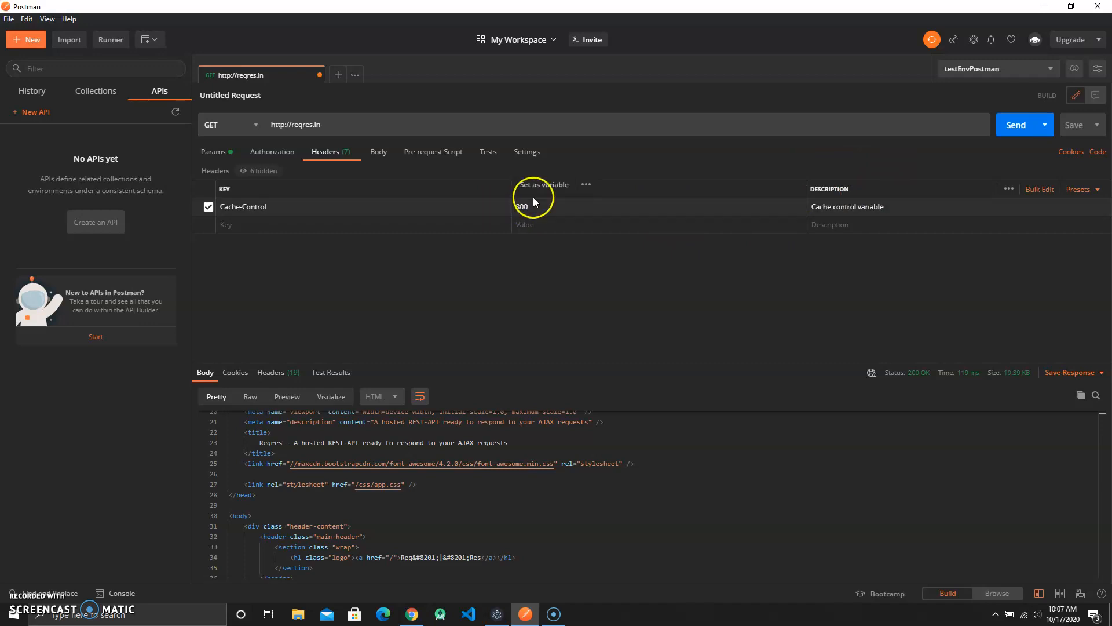
left_click_drag(284, 205, 201, 206)
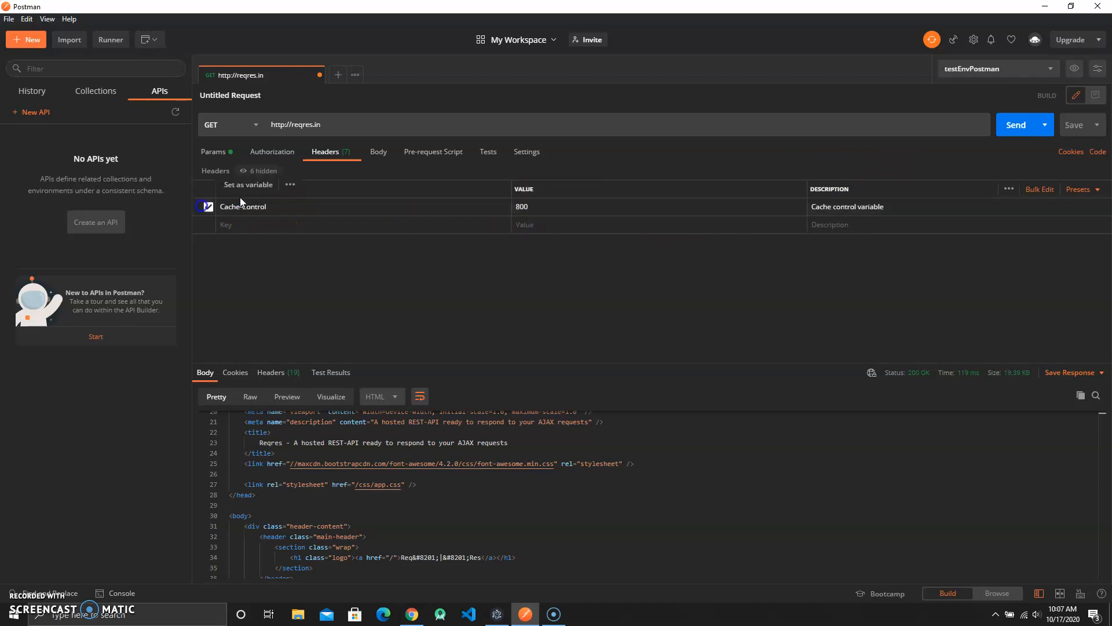
left_click(870, 254)
left_click(371, 222)
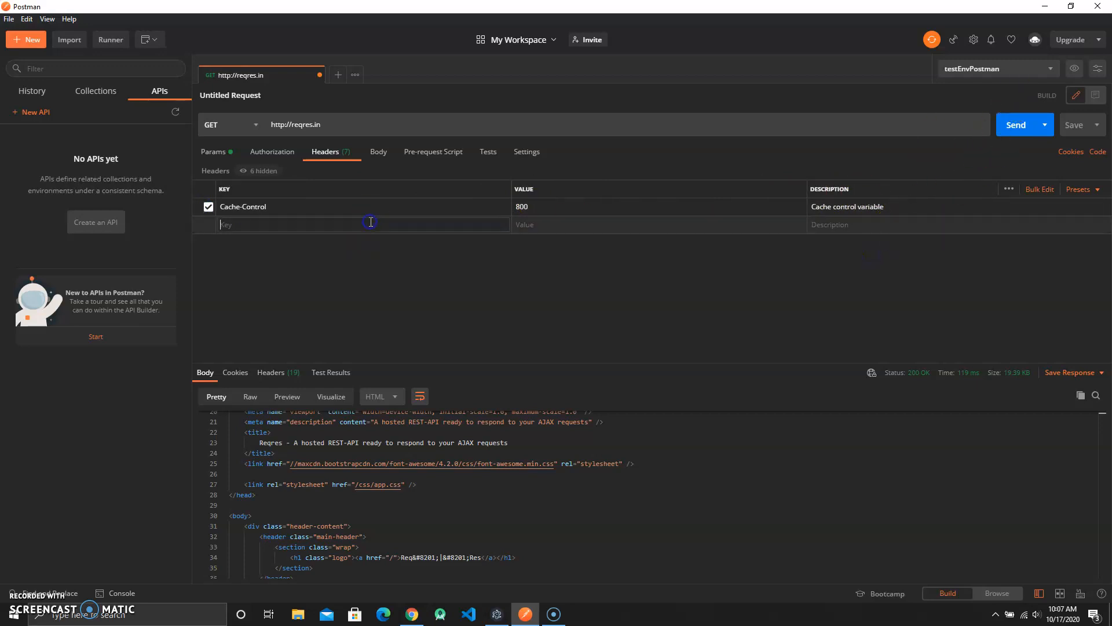
type("C")
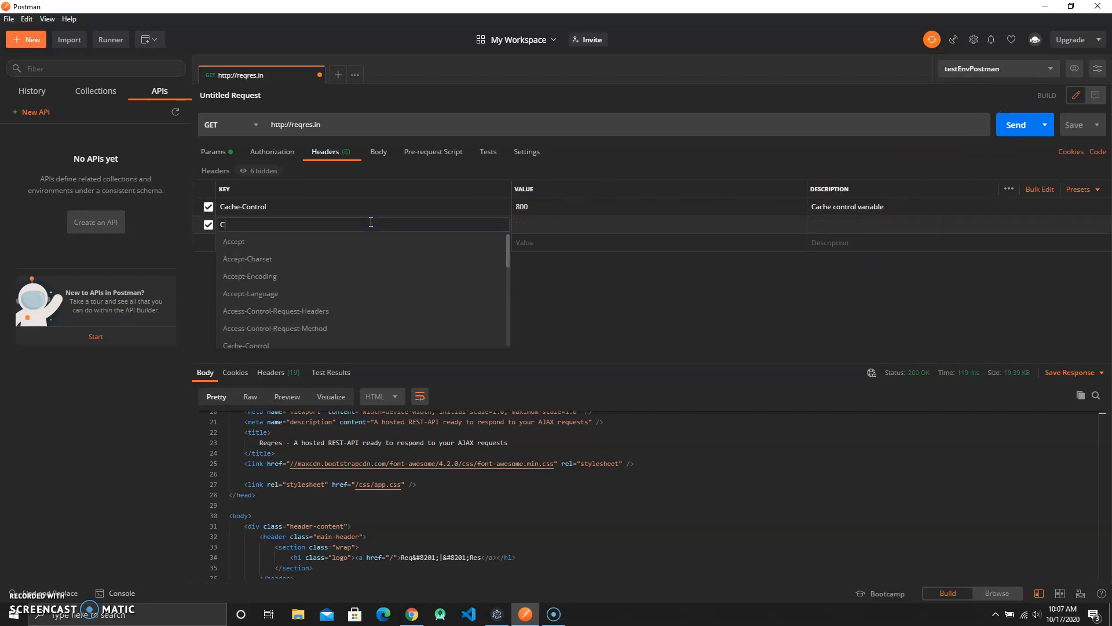
scroll(335, 261, "down", 5)
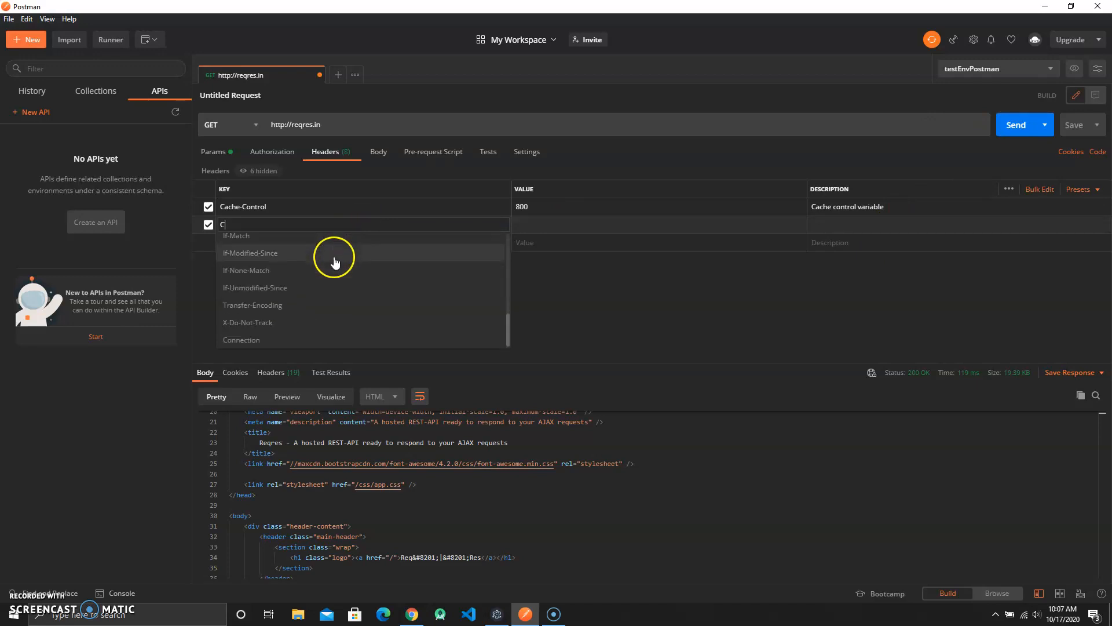
scroll(334, 261, "up", 5)
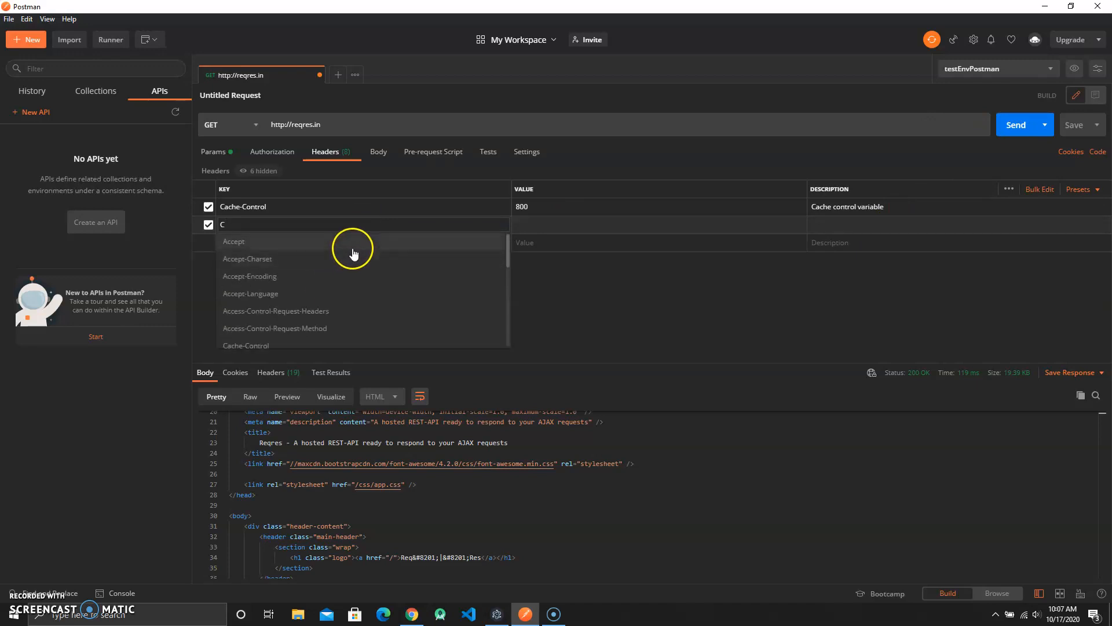
key("BackSpace")
left_click(647, 287)
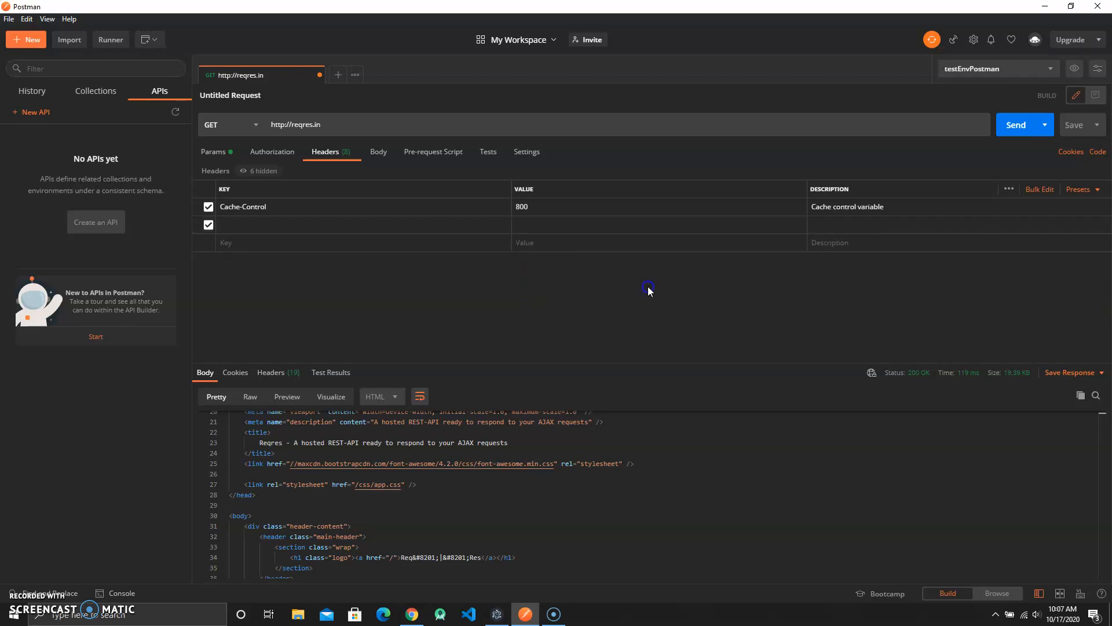
left_click(208, 225)
- Append /users/2 to the request URL and send the GET request
left_click(349, 123)
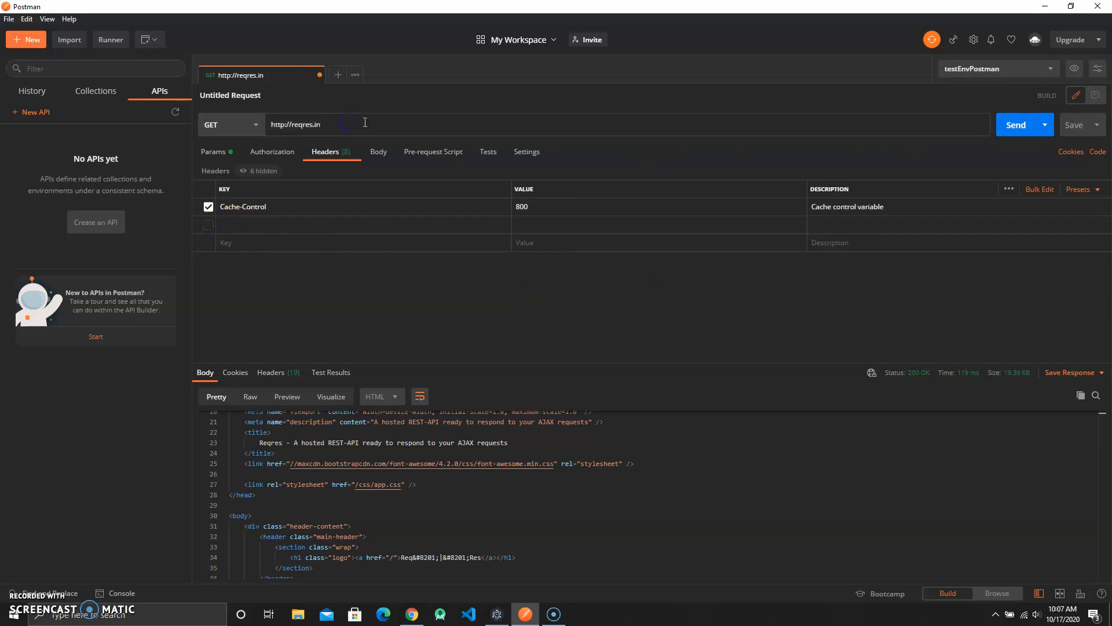
type("/users/2")
left_click(1013, 127)
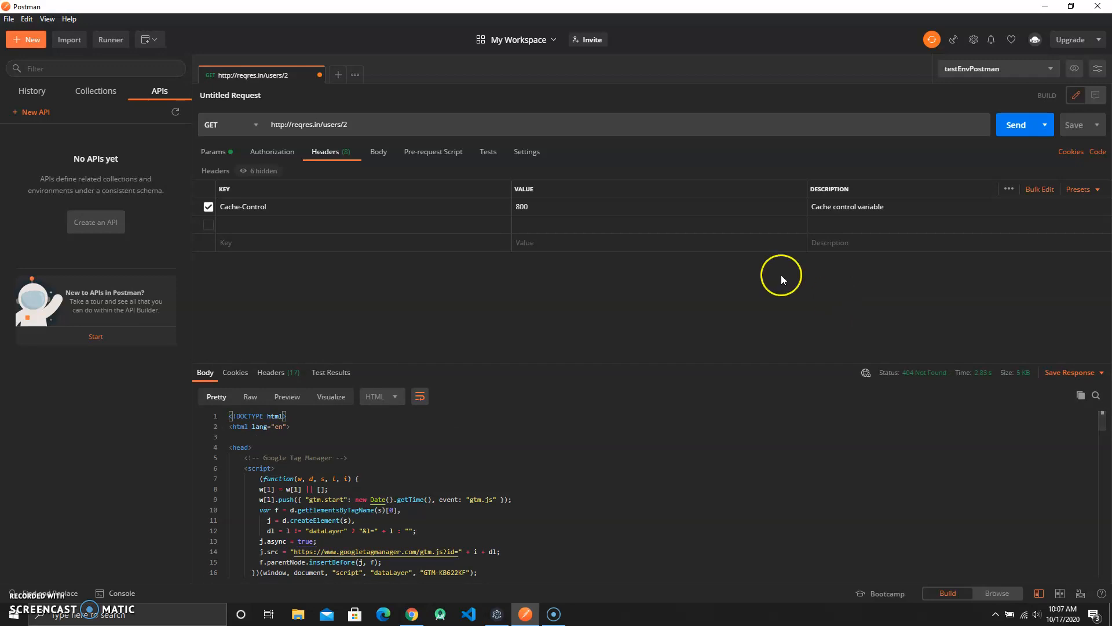
- Check the Reqres Single User sample request in the browser
left_click(412, 615)
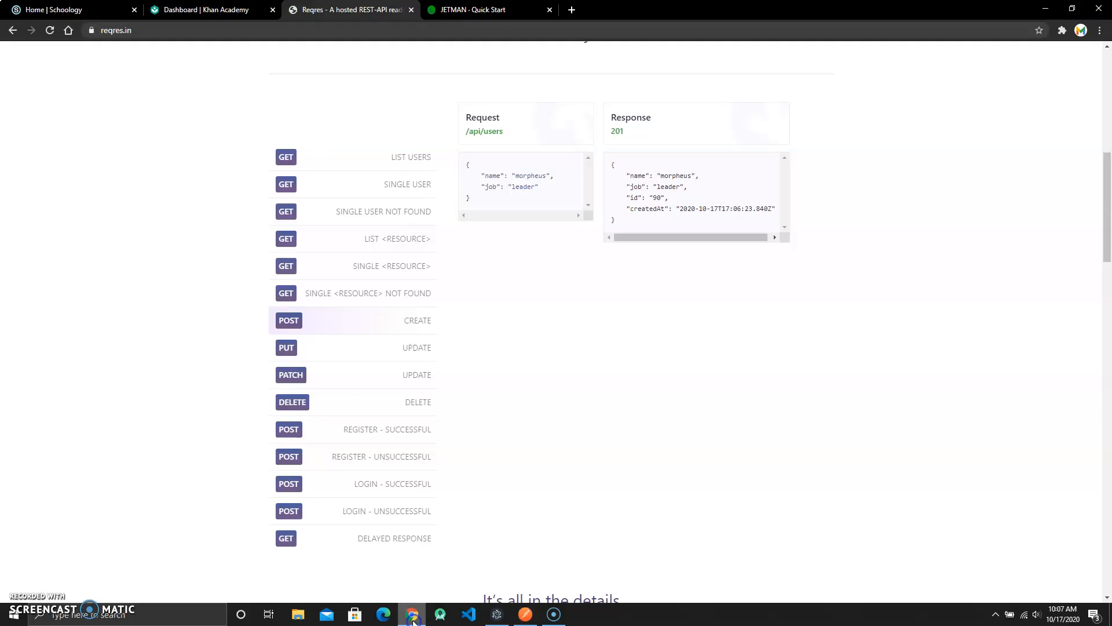
scroll(390, 133, "up", 1)
left_click(389, 244)
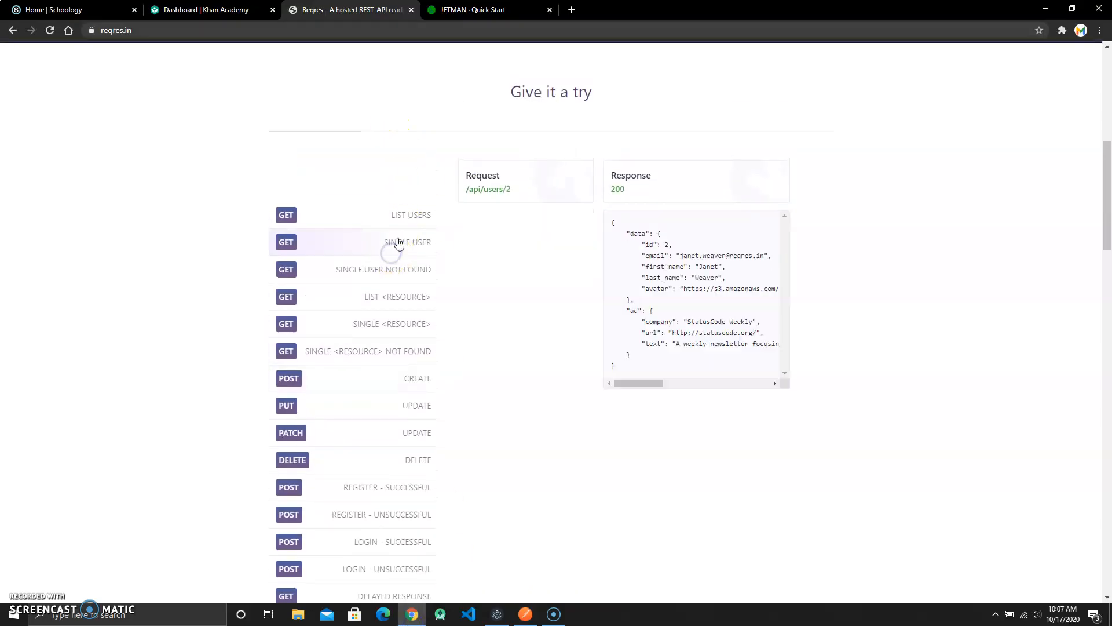
left_click(526, 615)
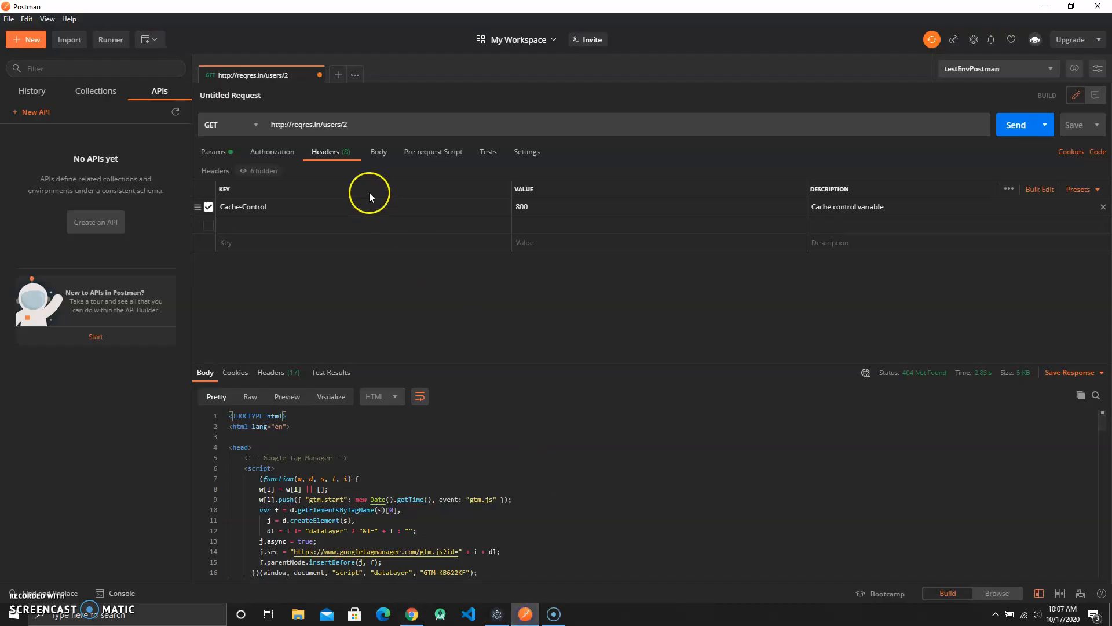
left_click(324, 125)
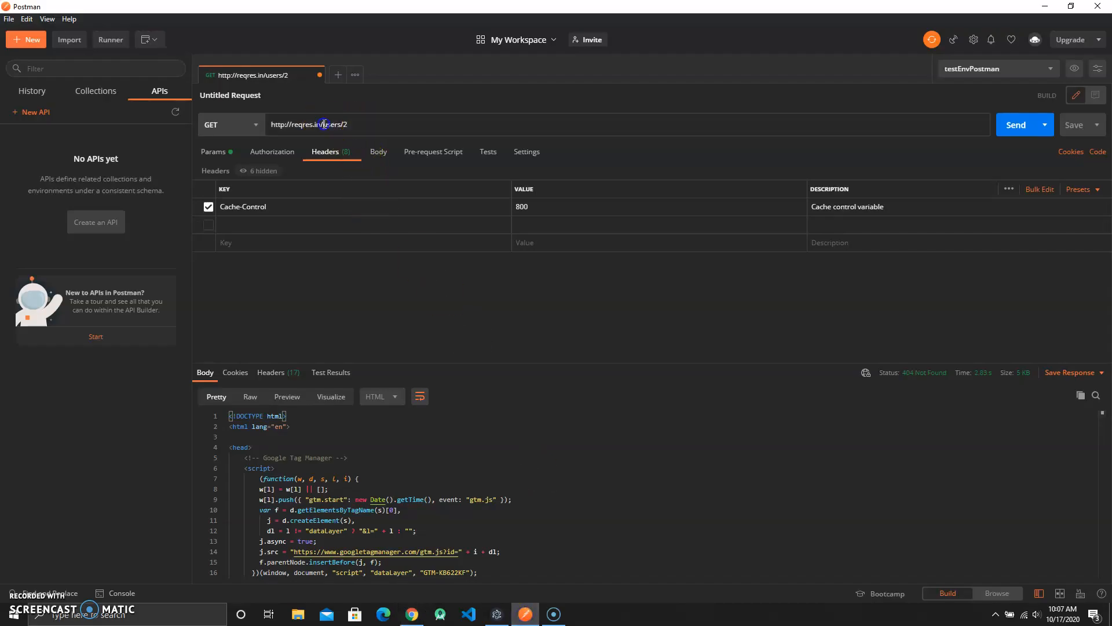
type("apu")
key("BackSpace")
type("i/")
left_click(1013, 126)
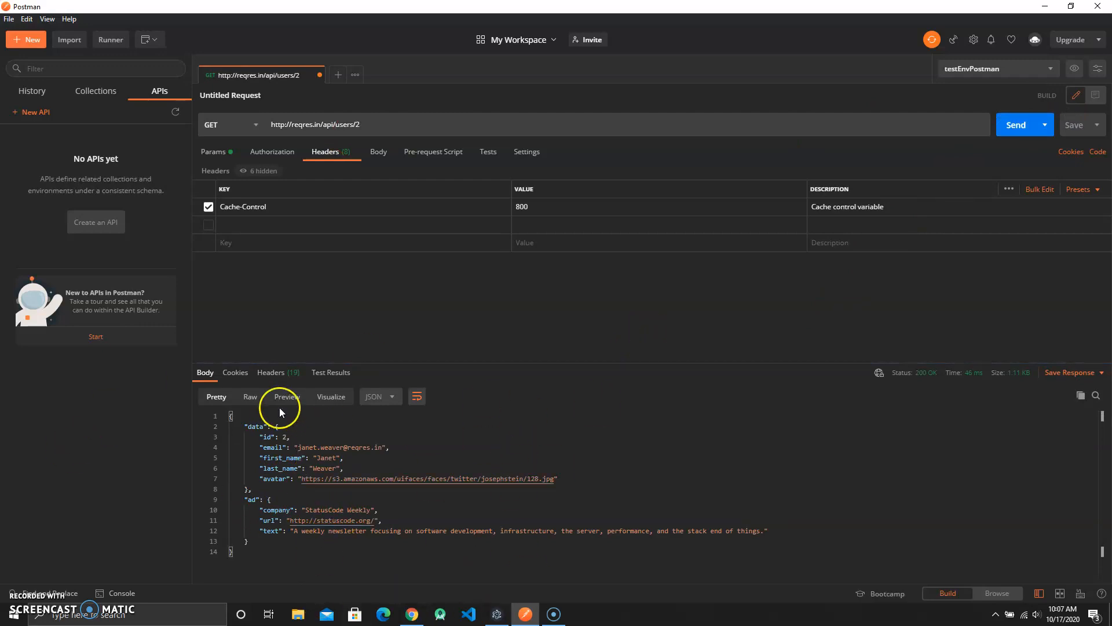
- Inspect the response's format option and its timing, size and status details
left_click(371, 396)
left_click(371, 399)
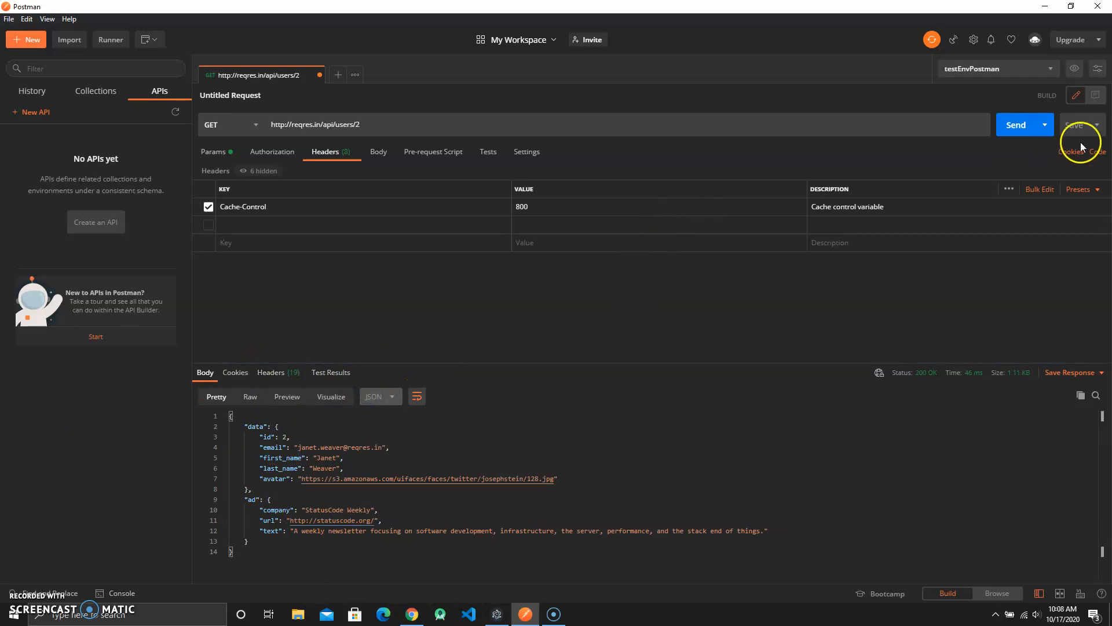
mouse_move(976, 373)
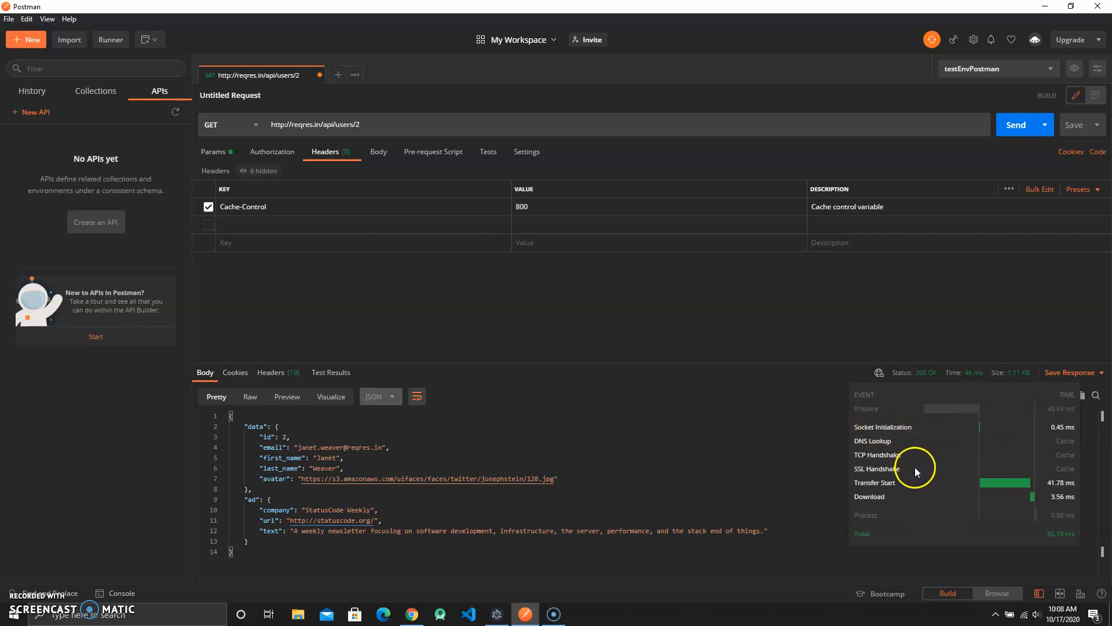
left_click(881, 496)
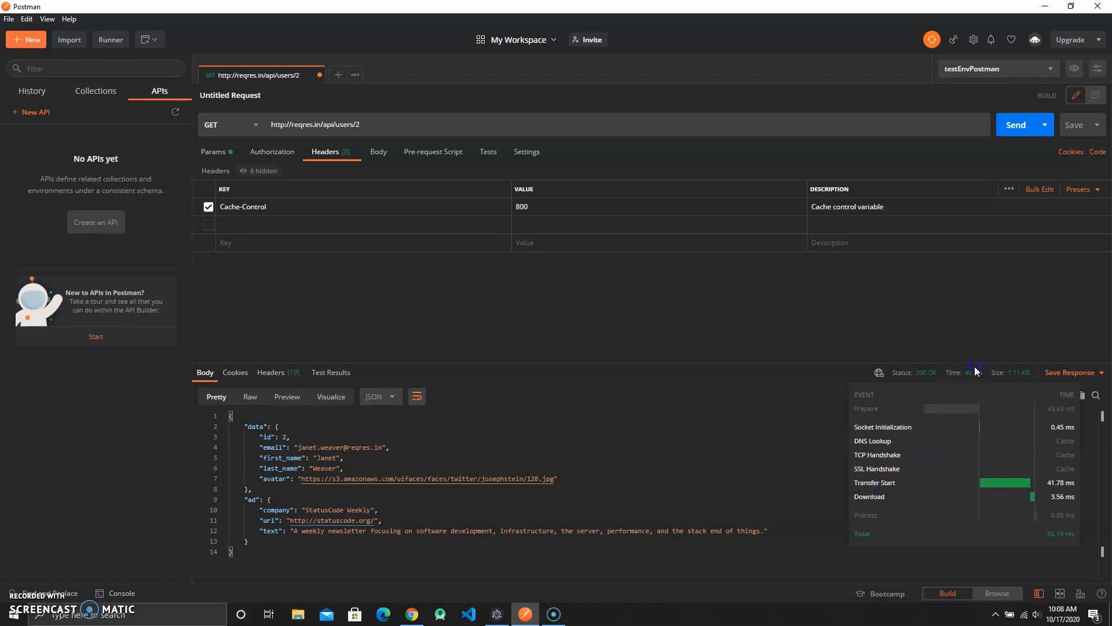
mouse_move(1017, 380)
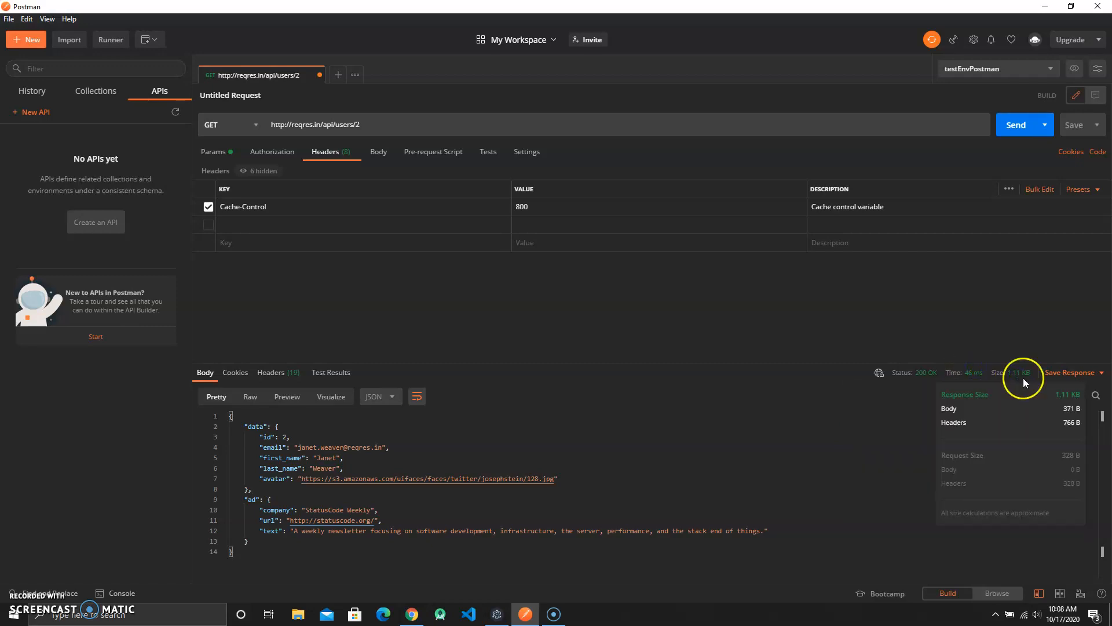
left_click(916, 372)
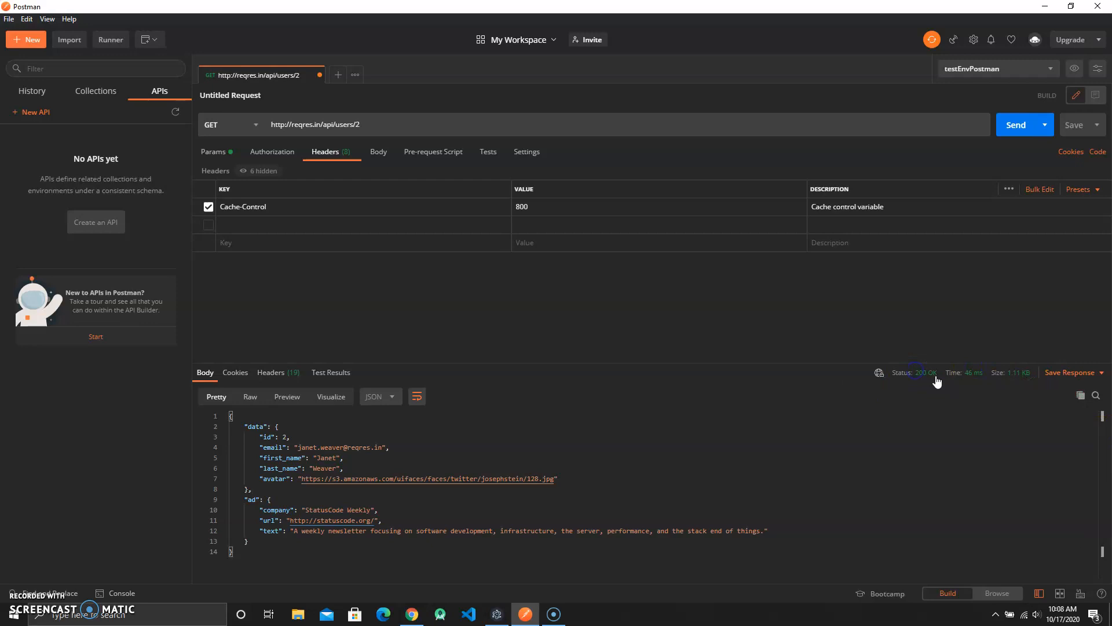
left_click(936, 377)
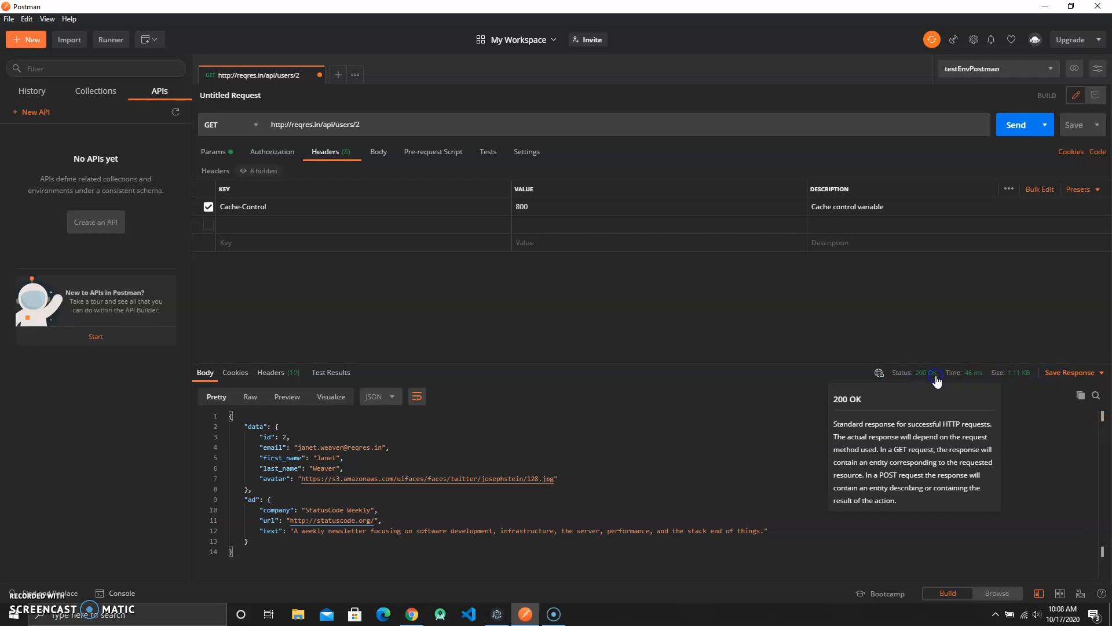
left_click(835, 423)
left_click(1075, 409)
- Open the avatar link from the response in a new tab and close that tab without saving
left_click(431, 448)
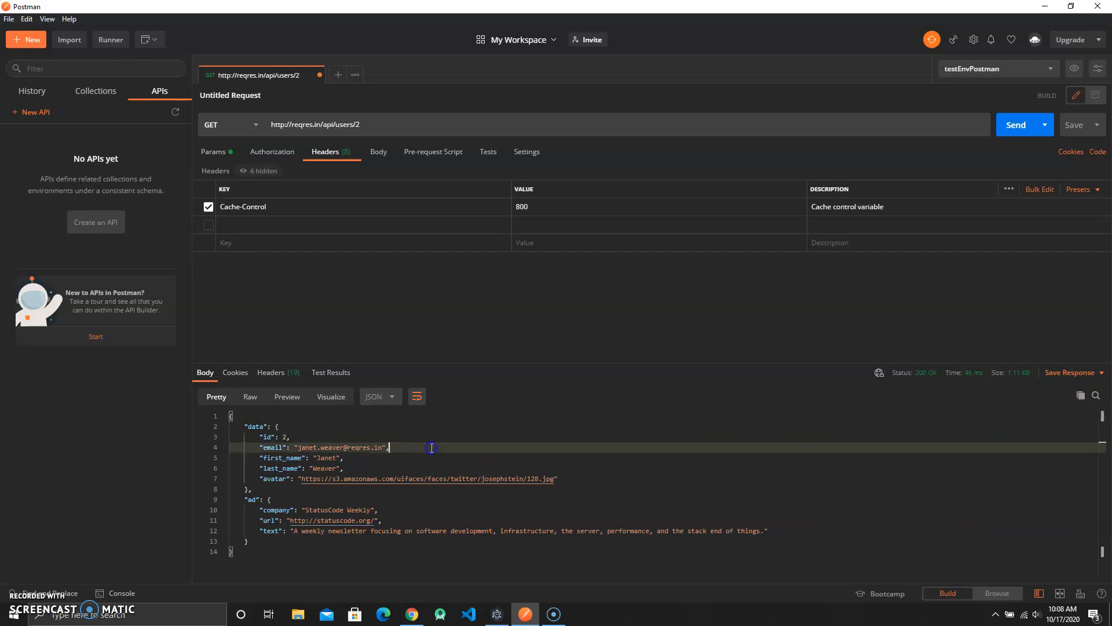
left_click(479, 468)
left_click(490, 481)
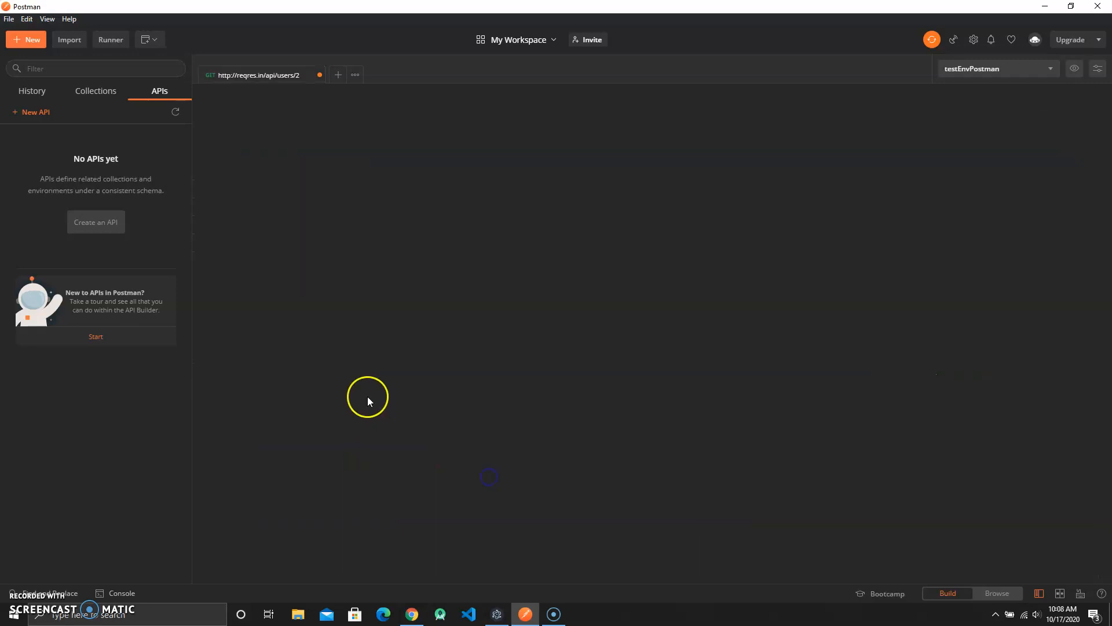
left_click(448, 75)
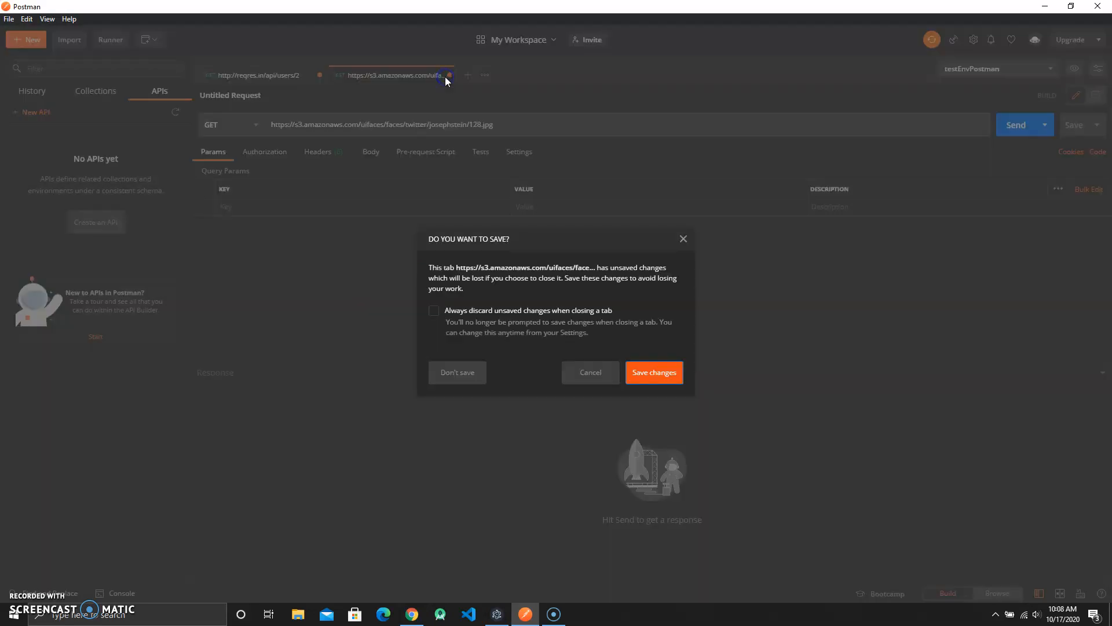
left_click(449, 385)
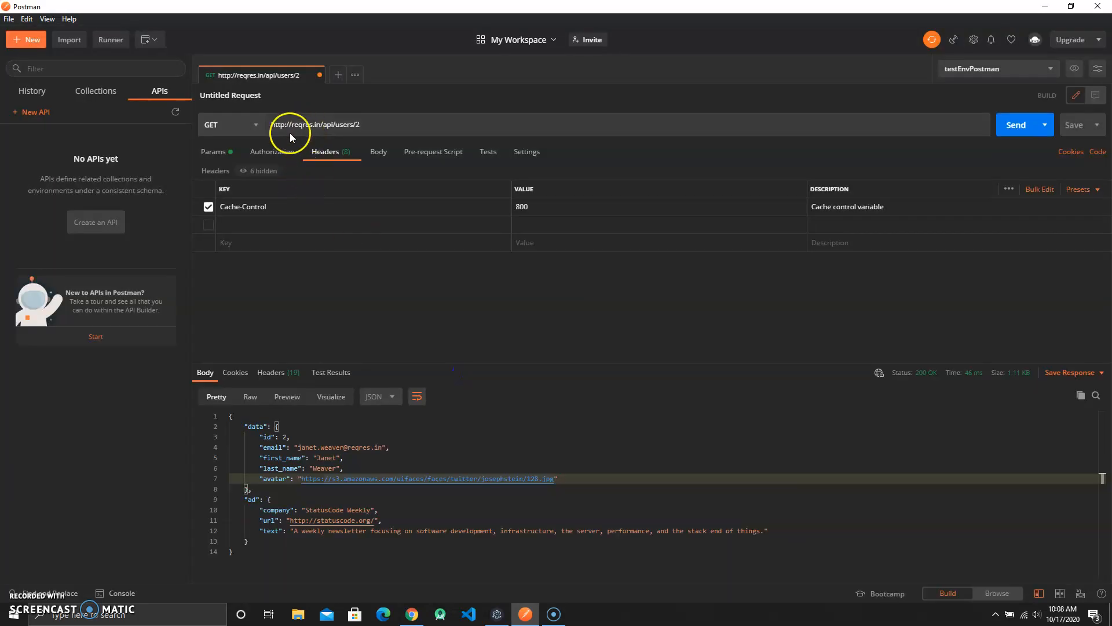
- Browse the request's Params, Authorization and Headers sections
left_click(283, 152)
left_click(211, 152)
left_click(271, 151)
left_click(328, 152)
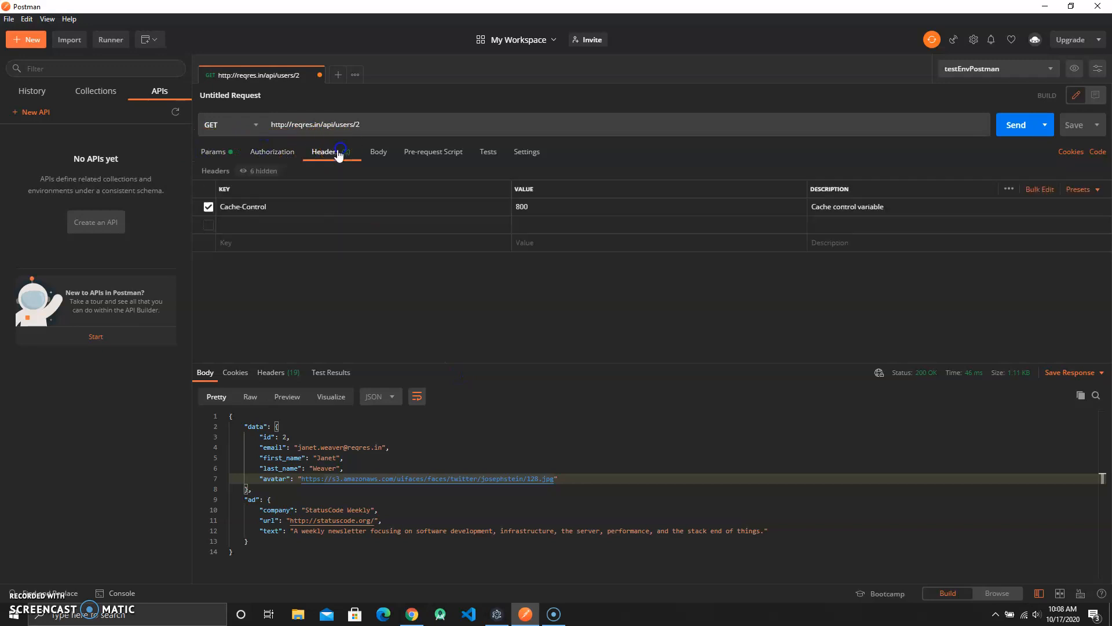
left_click(215, 152)
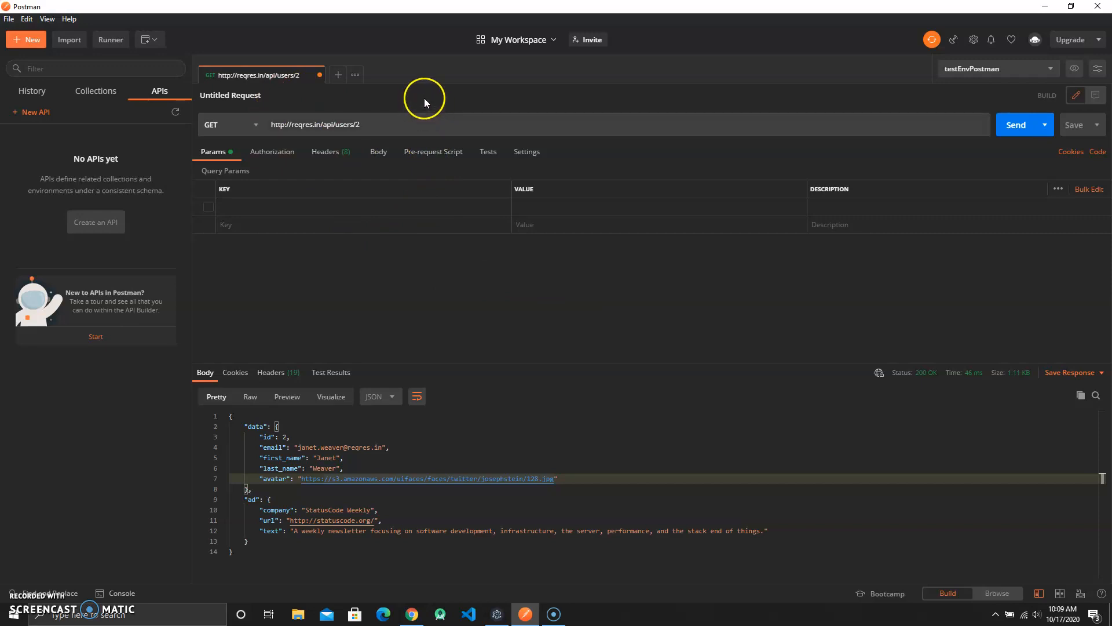
left_click(316, 120)
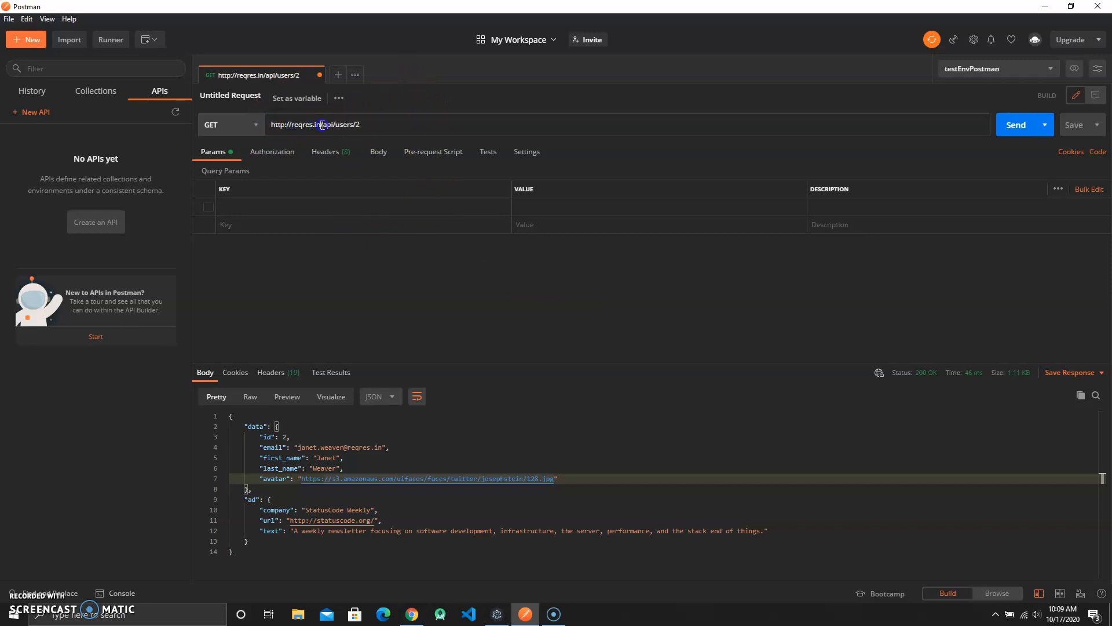
left_click(277, 151)
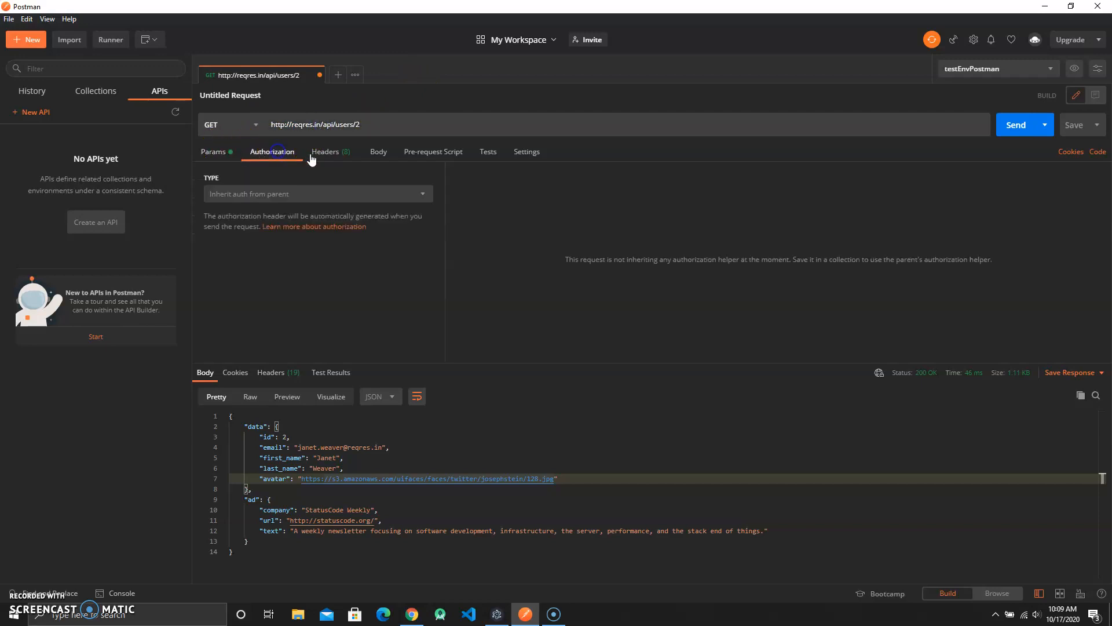
- Set the Cache-Control request header value to 12000 in Postman and send the request again
left_click(323, 153)
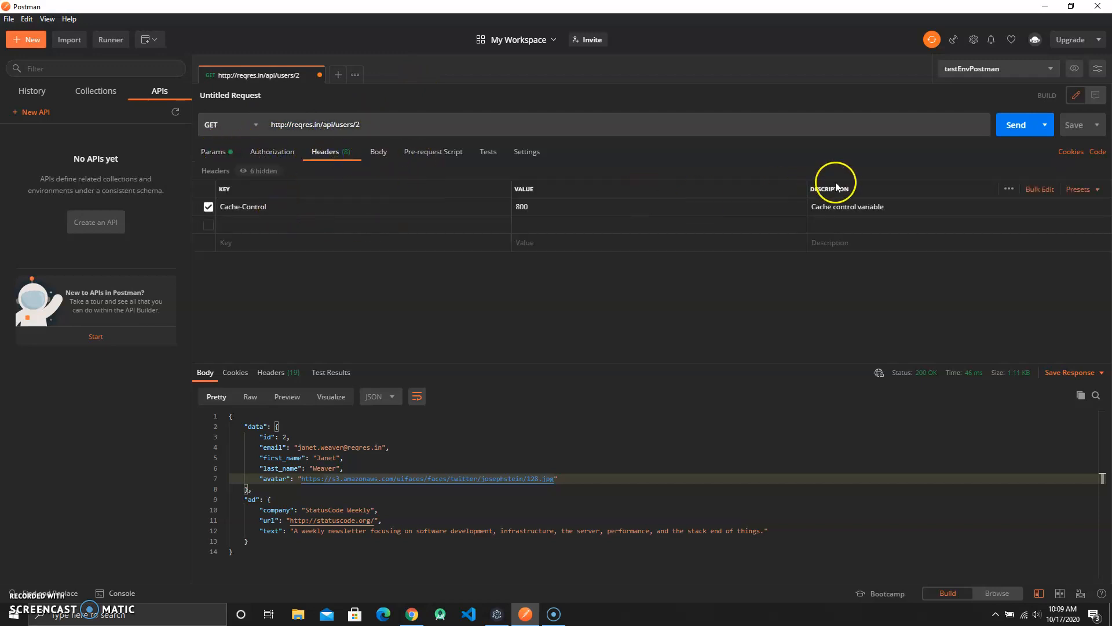
left_click(1019, 123)
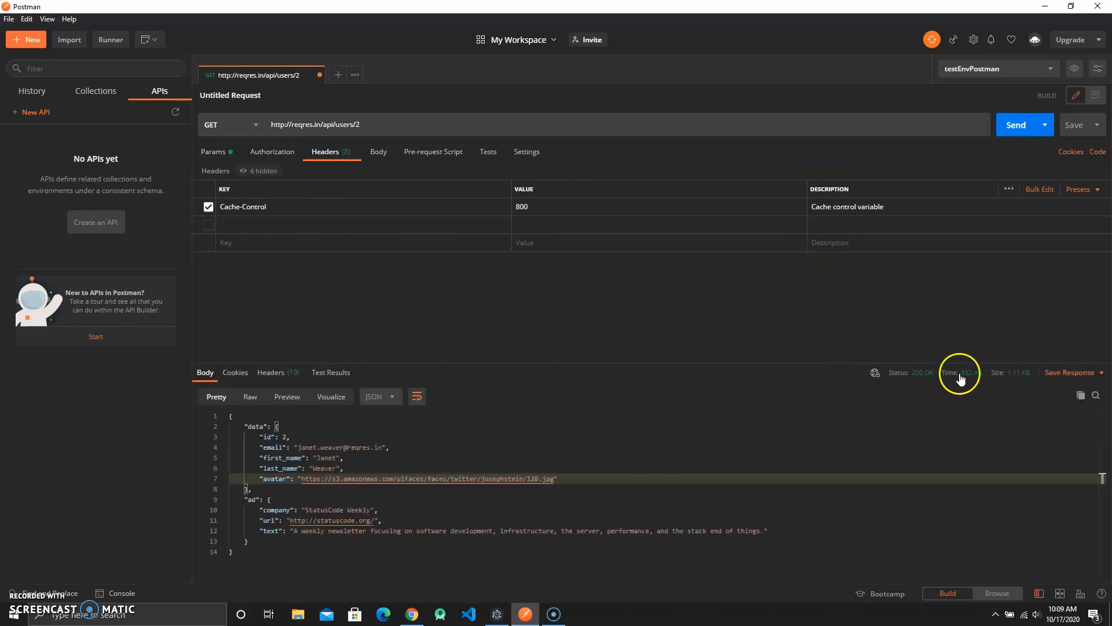
mouse_move(987, 380)
left_click_drag(565, 207, 474, 201)
type("120000")
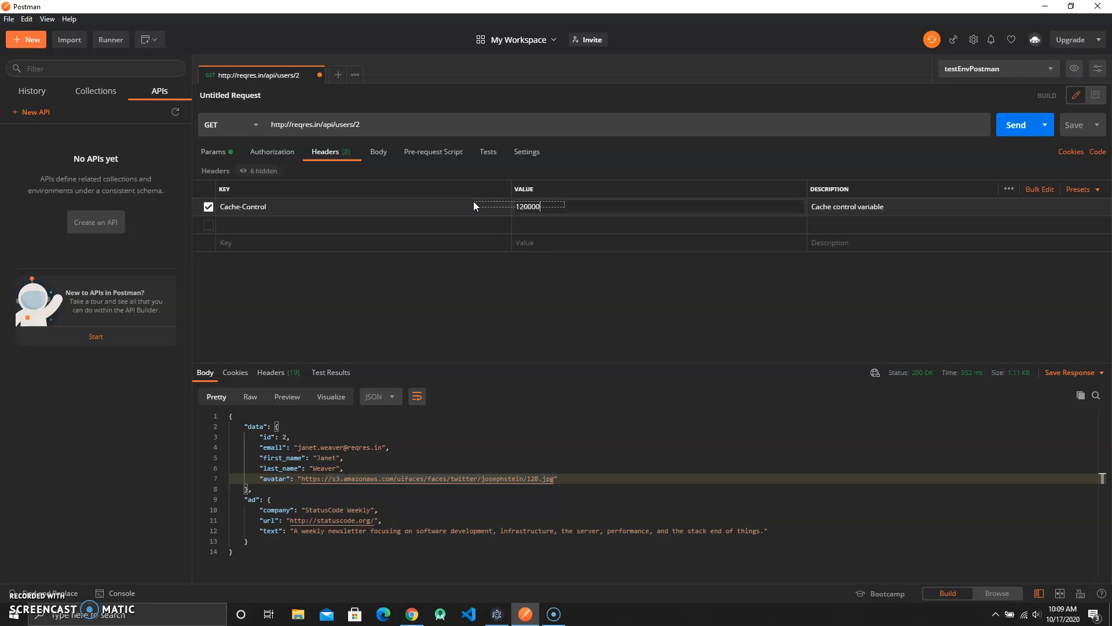
key("BackSpace")
left_click(807, 298)
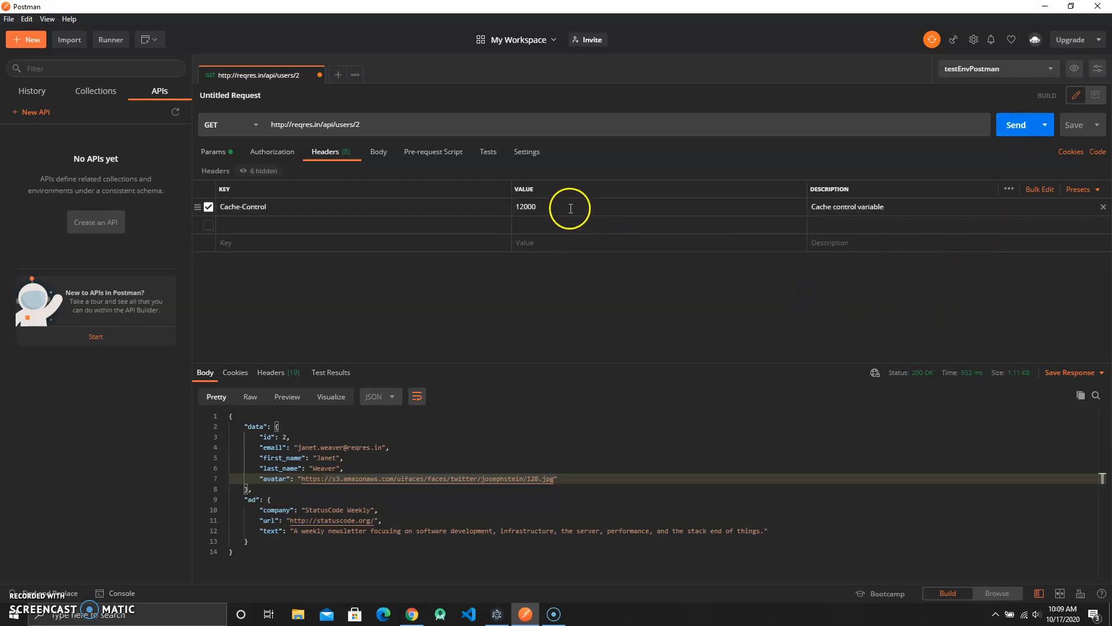
left_click(1005, 135)
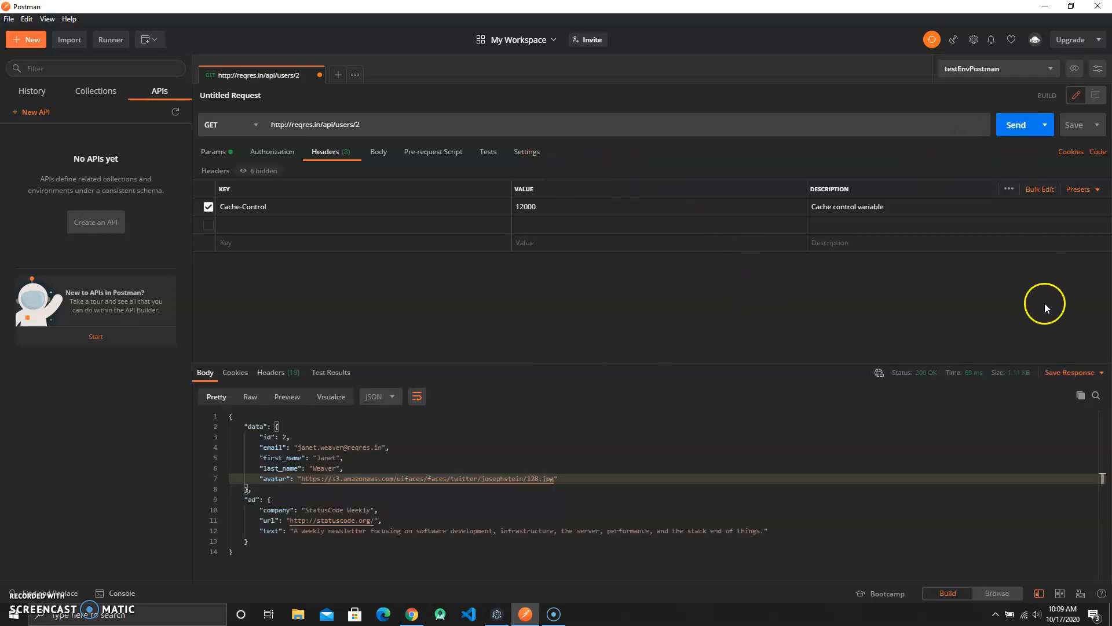
- Switch to JETMAN and compare the response Headers and Body views
mouse_move(978, 374)
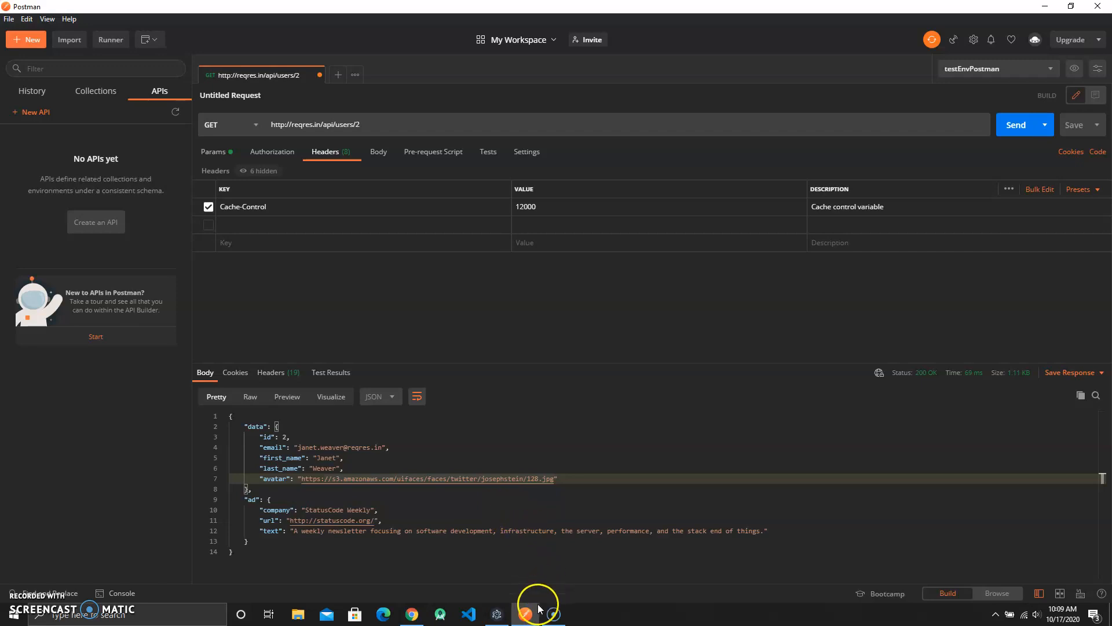
left_click(502, 620)
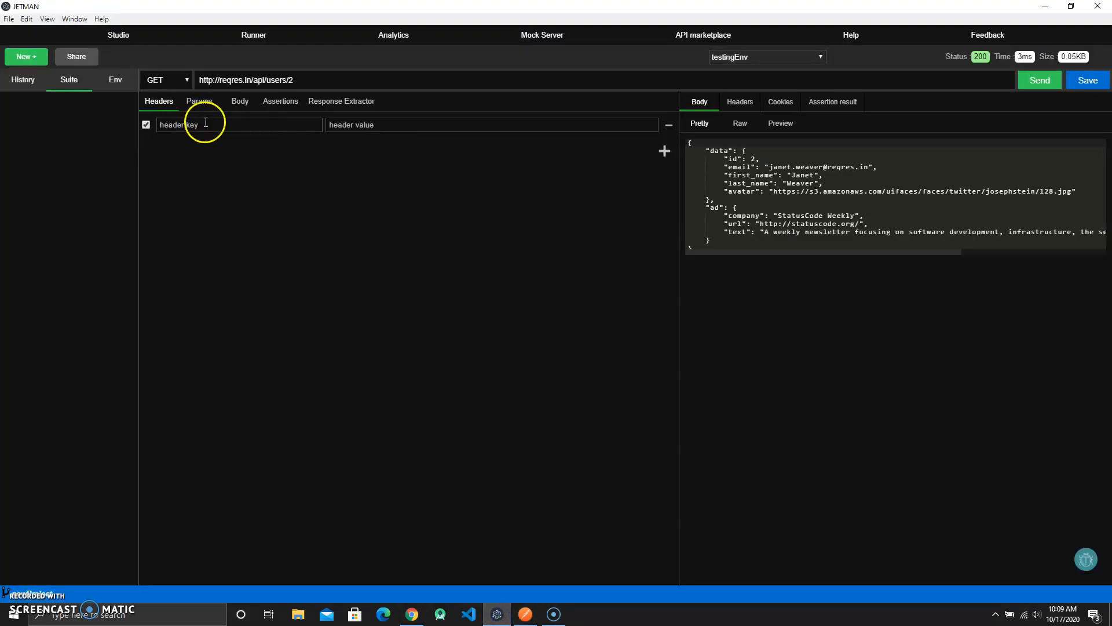
left_click(737, 102)
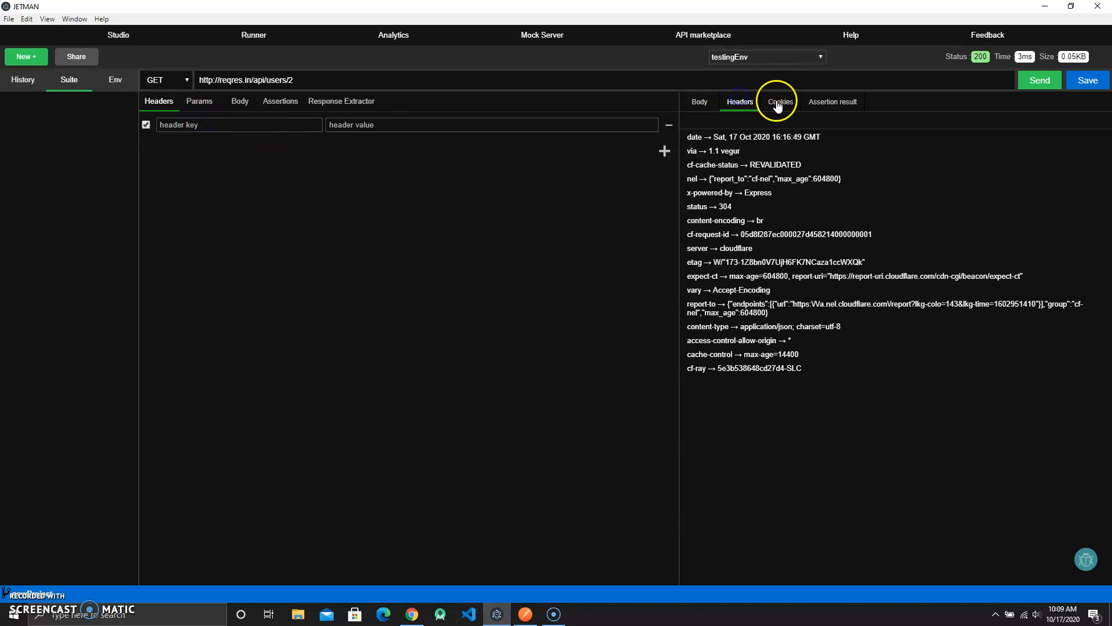
left_click(701, 107)
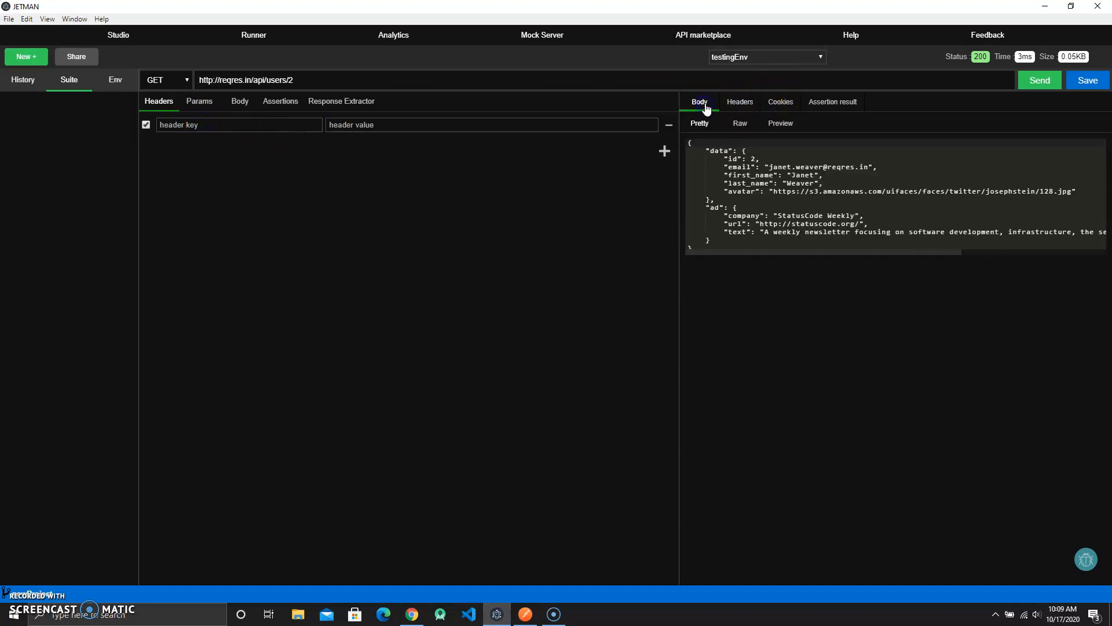
left_click(740, 103)
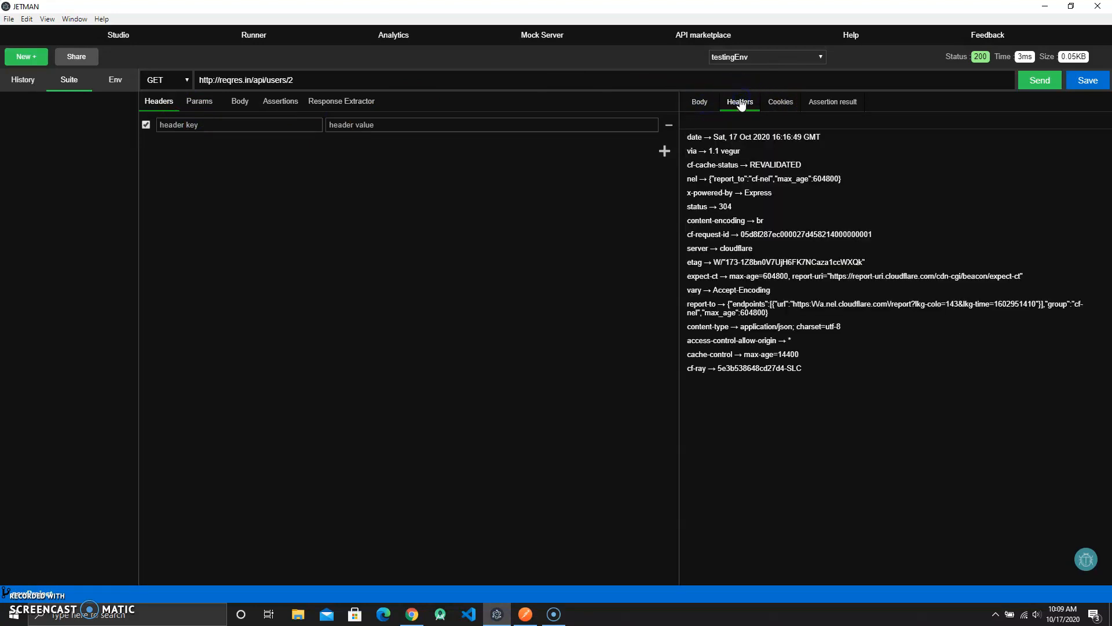
left_click(707, 102)
- Add a Cache-Control header key to the JETMAN request using the autocomplete suggestion
left_click(275, 123)
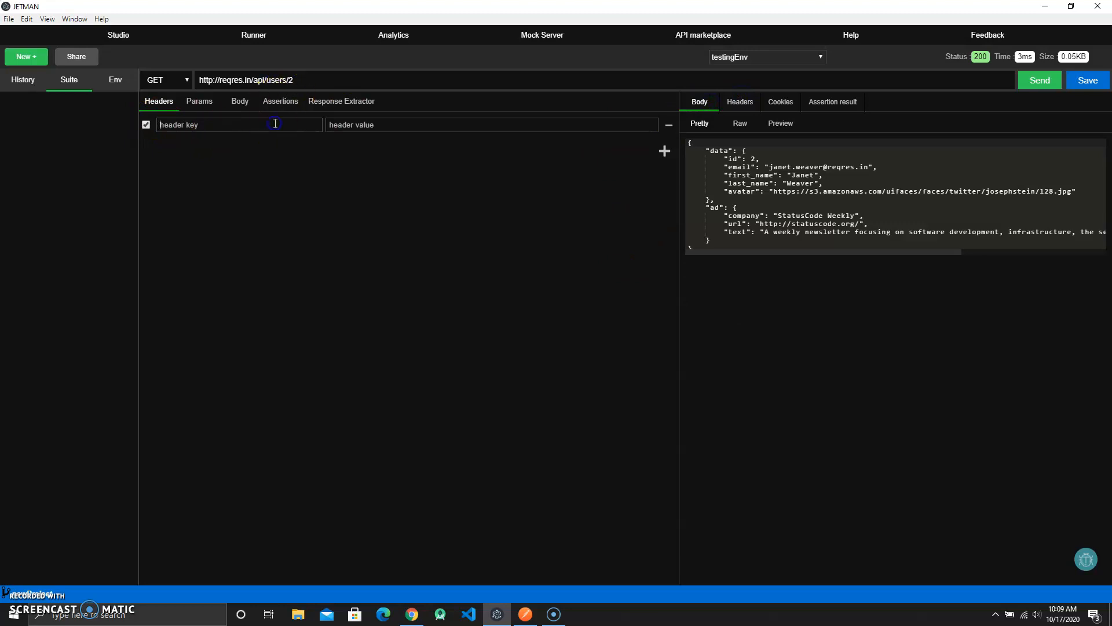
type("cache")
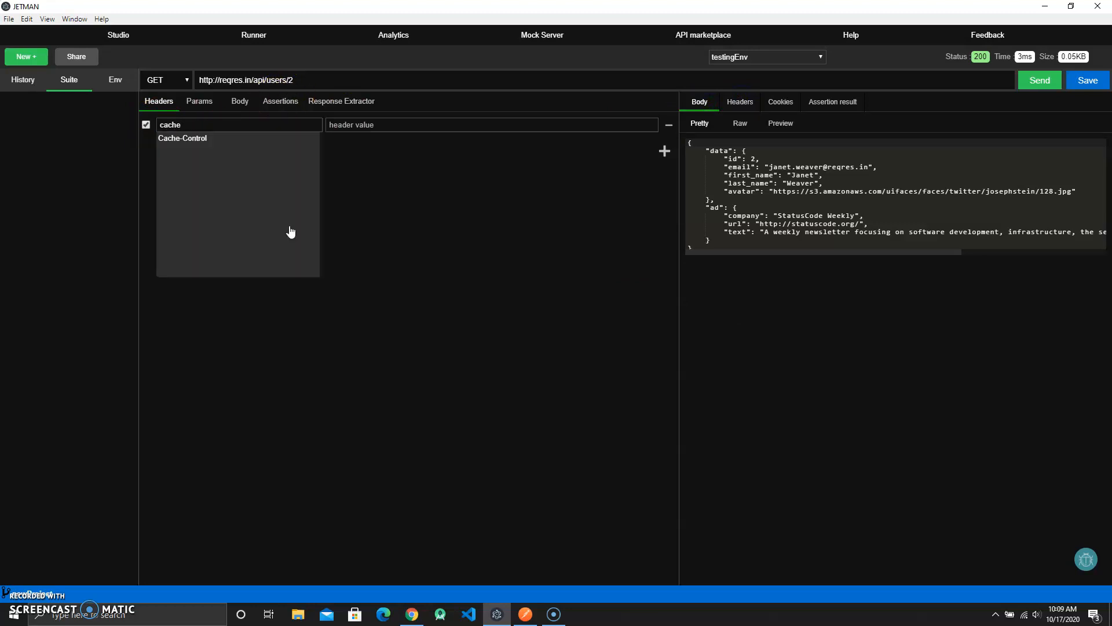
key("Down")
key("Return")
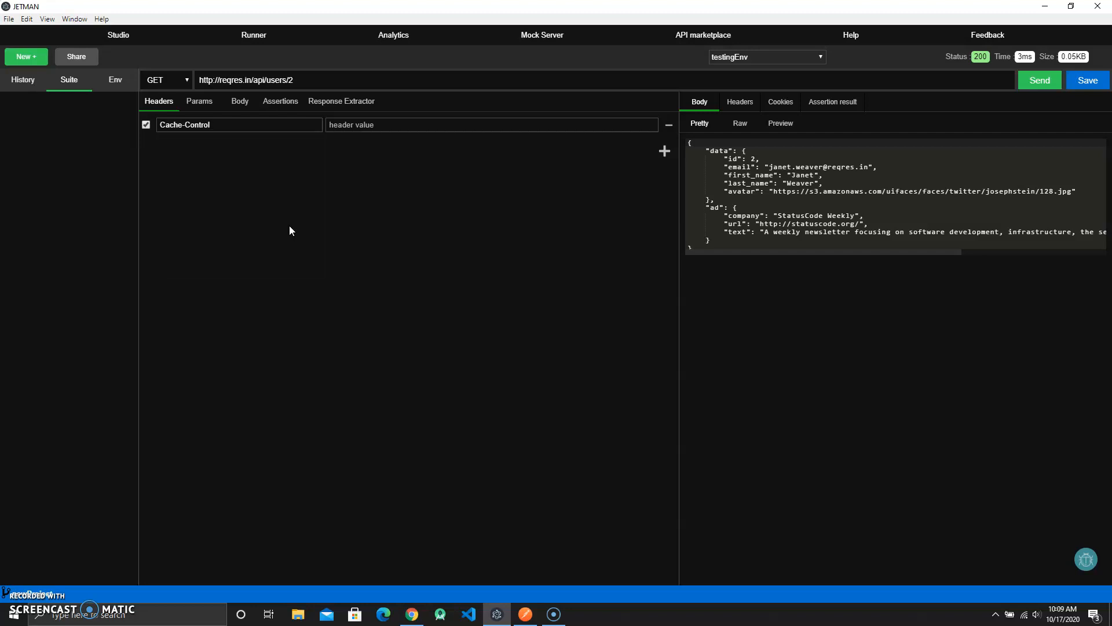
left_click(377, 124)
- Set the JETMAN Cache-Control header value to 12000 and send the request
left_click(526, 614)
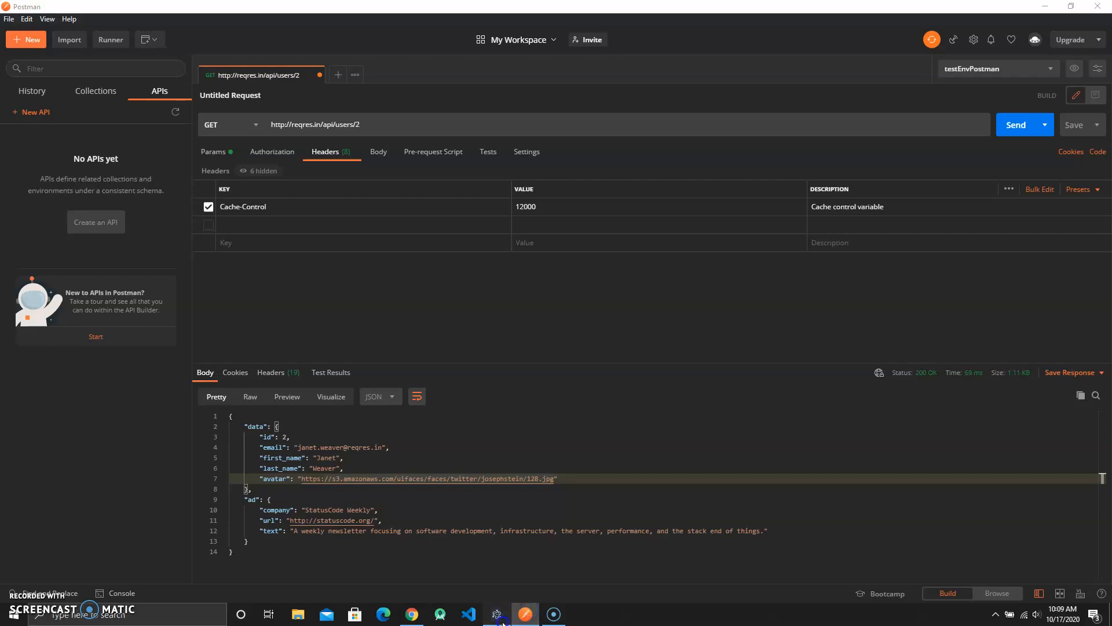
left_click(497, 613)
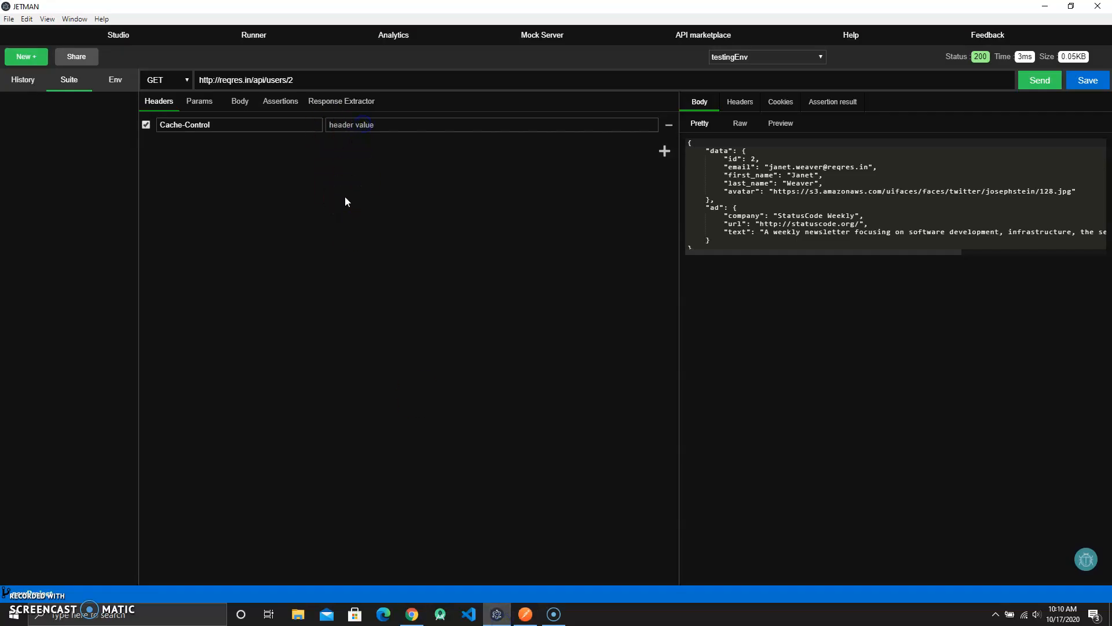
type("no-c")
key("BackSpace")
key("BackSpace")
key("BackSpace")
key("BackSpace")
type("no")
key("BackSpace")
key("BackSpace")
type("800")
left_click(1040, 80)
left_click(361, 127)
left_click(1039, 80)
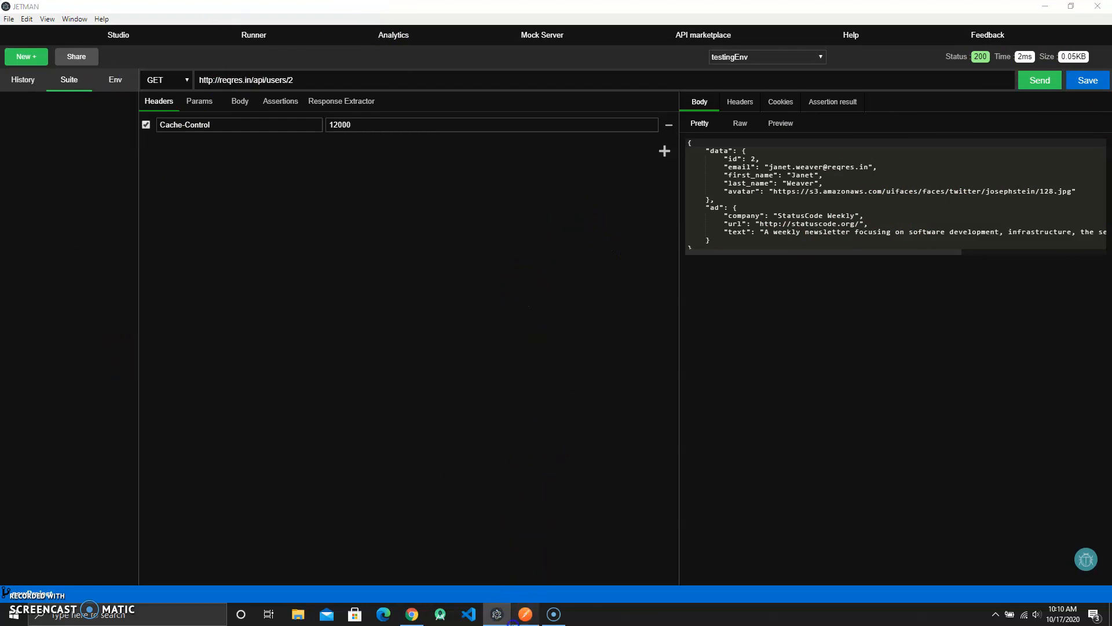
- Select the Postman response body and switch between the two apps to compare responses
left_click(525, 614)
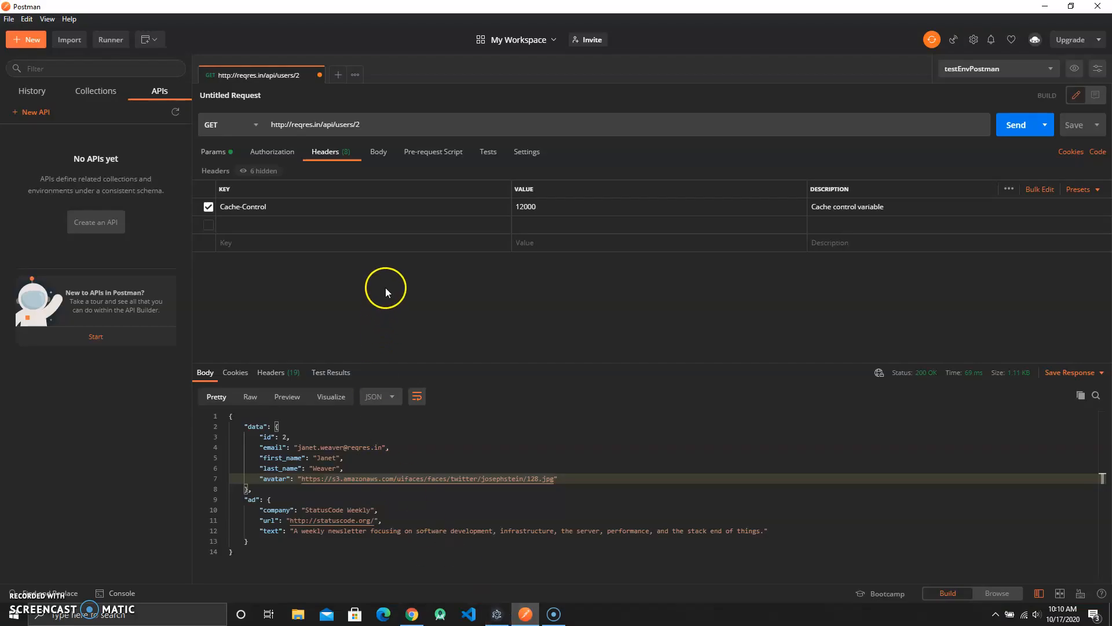
left_click(322, 544)
left_click(265, 557)
left_click_drag(265, 558, 203, 432)
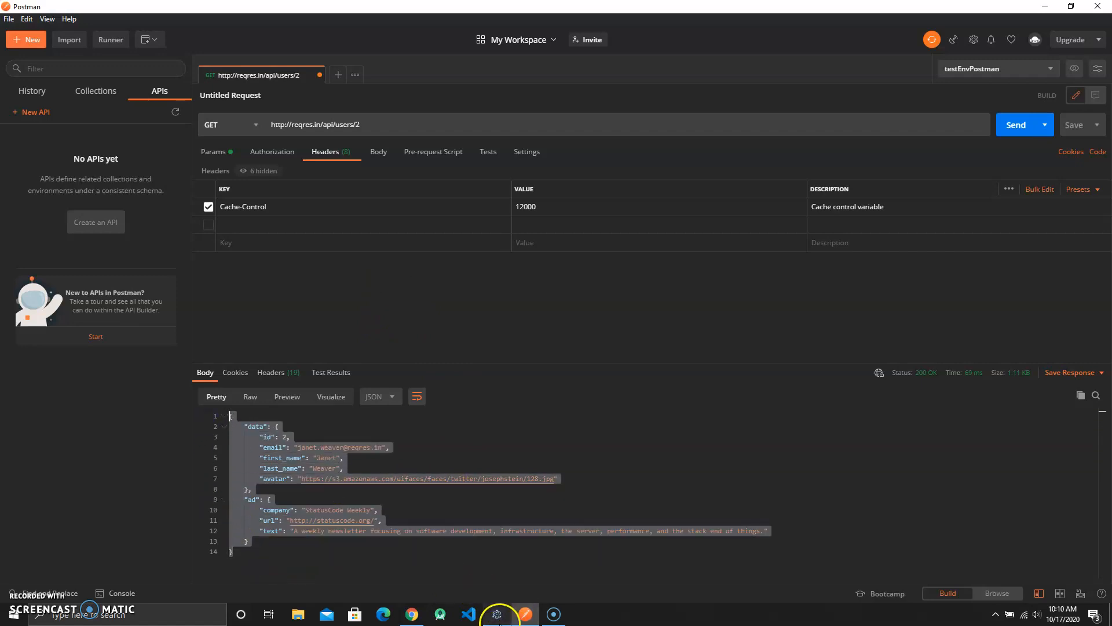
left_click(497, 614)
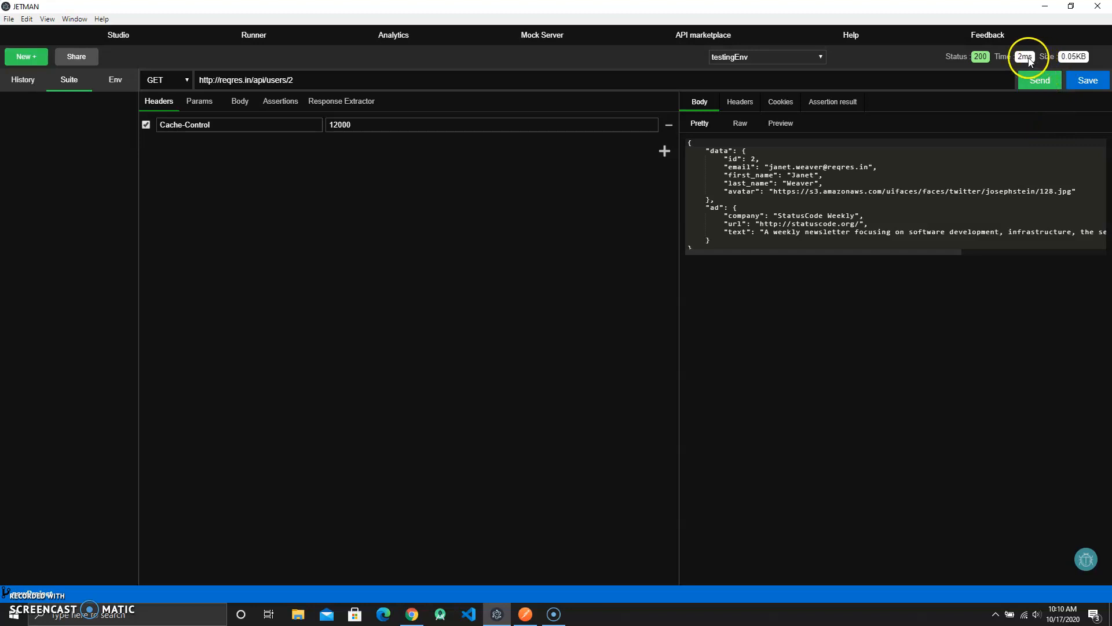
left_click(525, 615)
- Examine the Postman response headers, comparing the Date header value with the system clock
left_click(472, 320)
left_click(294, 376)
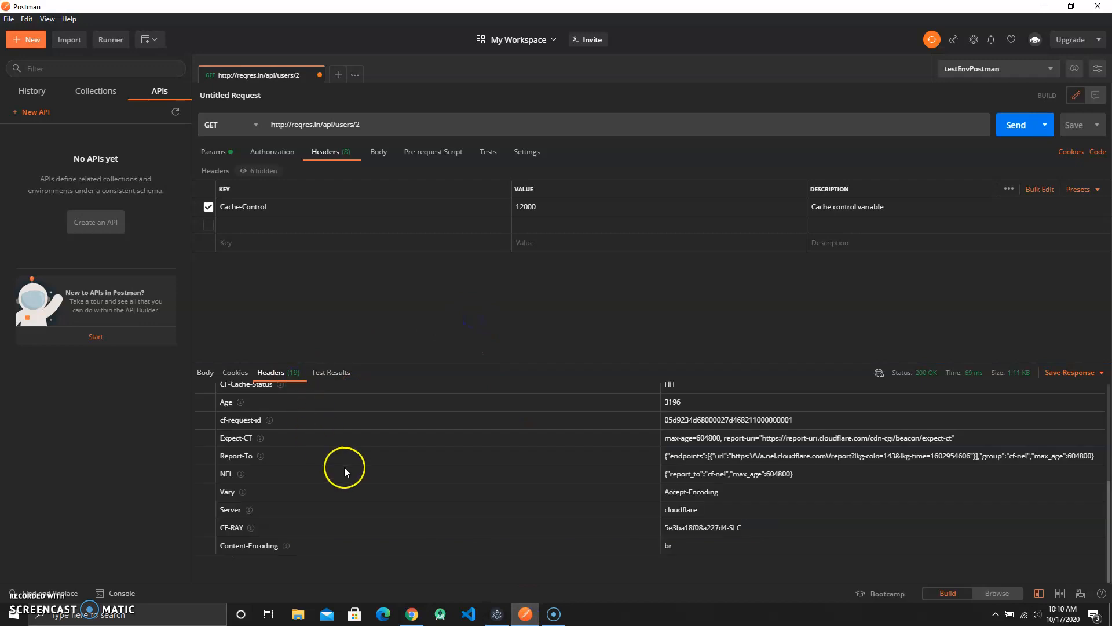
scroll(344, 467, "up", 5)
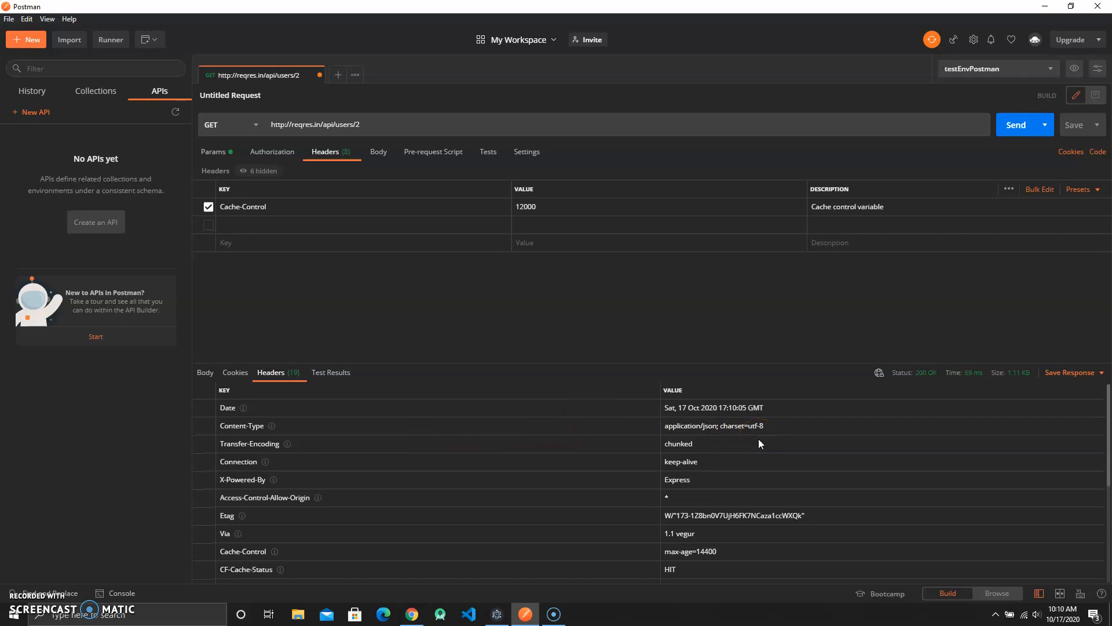
scroll(759, 439, "down", 5)
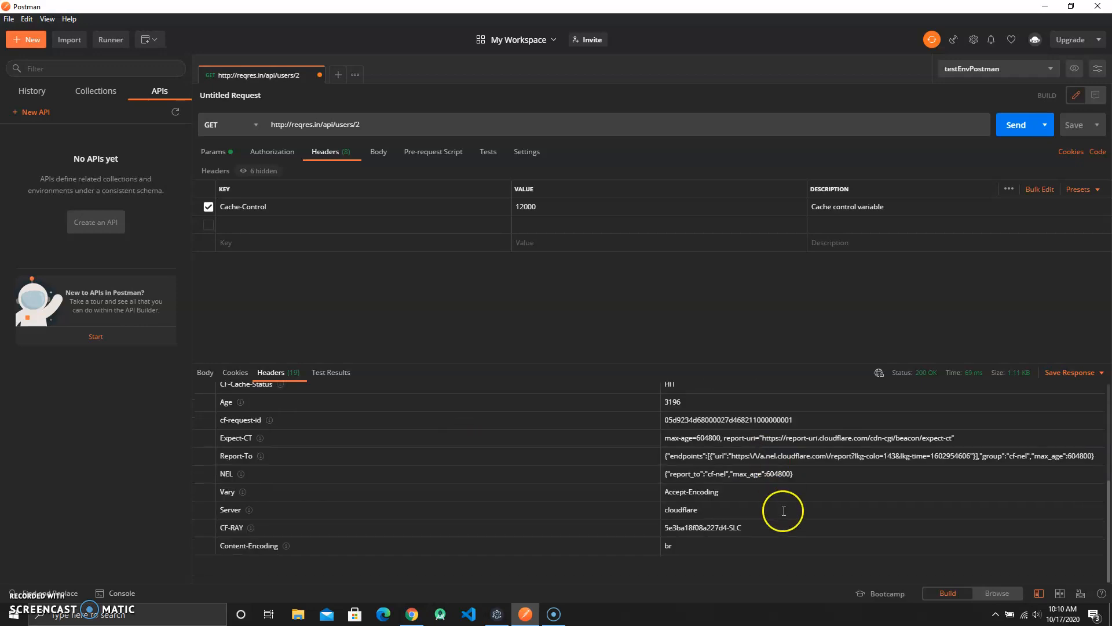
scroll(784, 510, "up", 5)
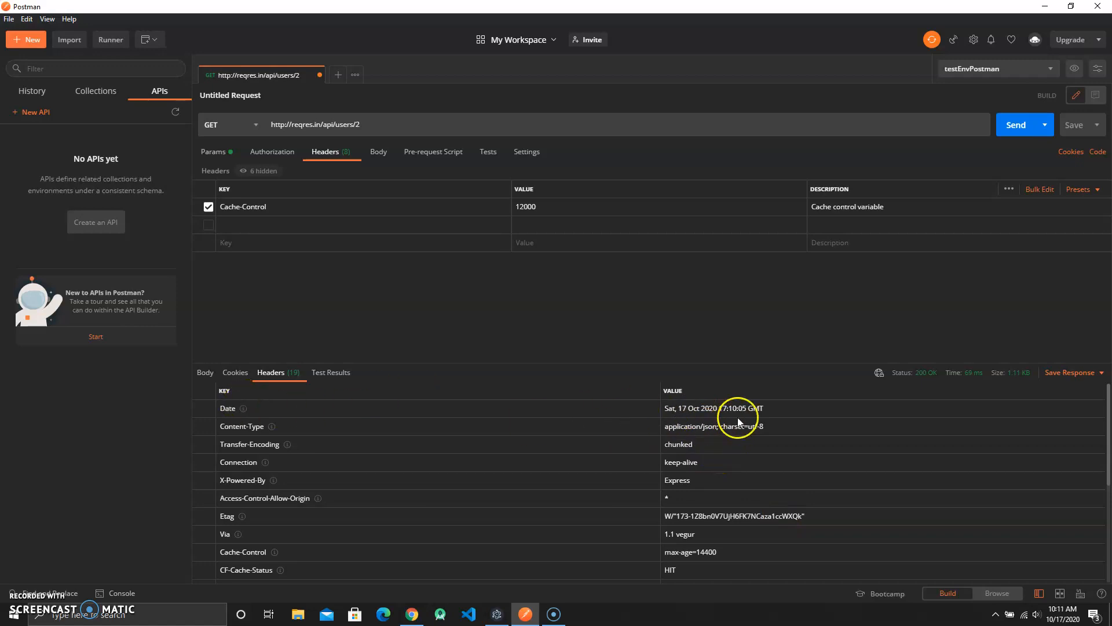
left_click_drag(766, 408, 679, 412)
left_click(799, 296)
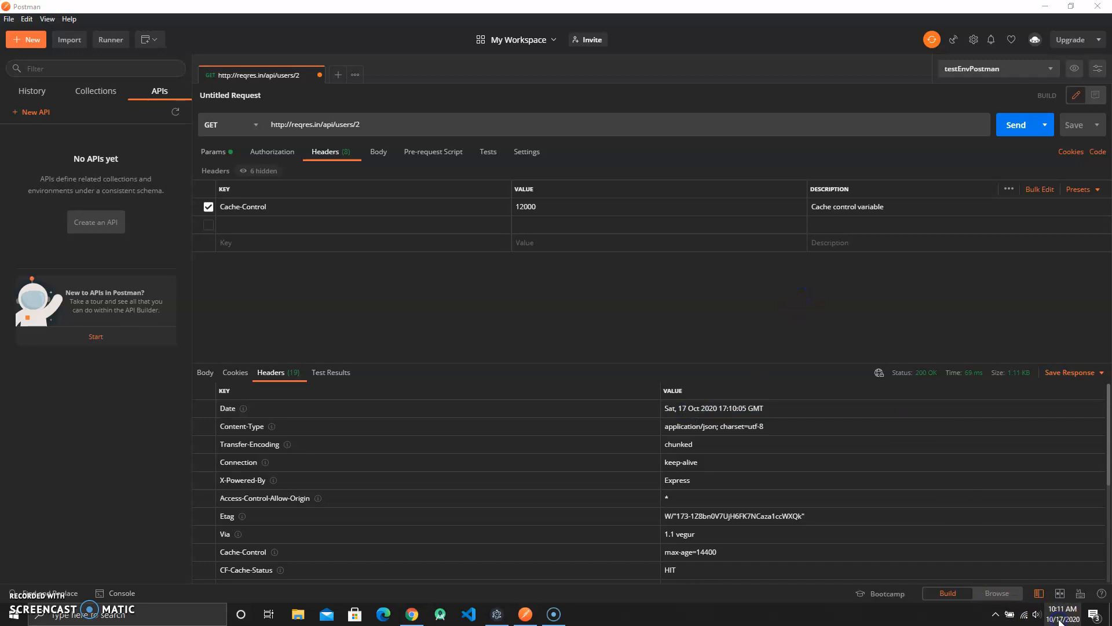
left_click(1060, 618)
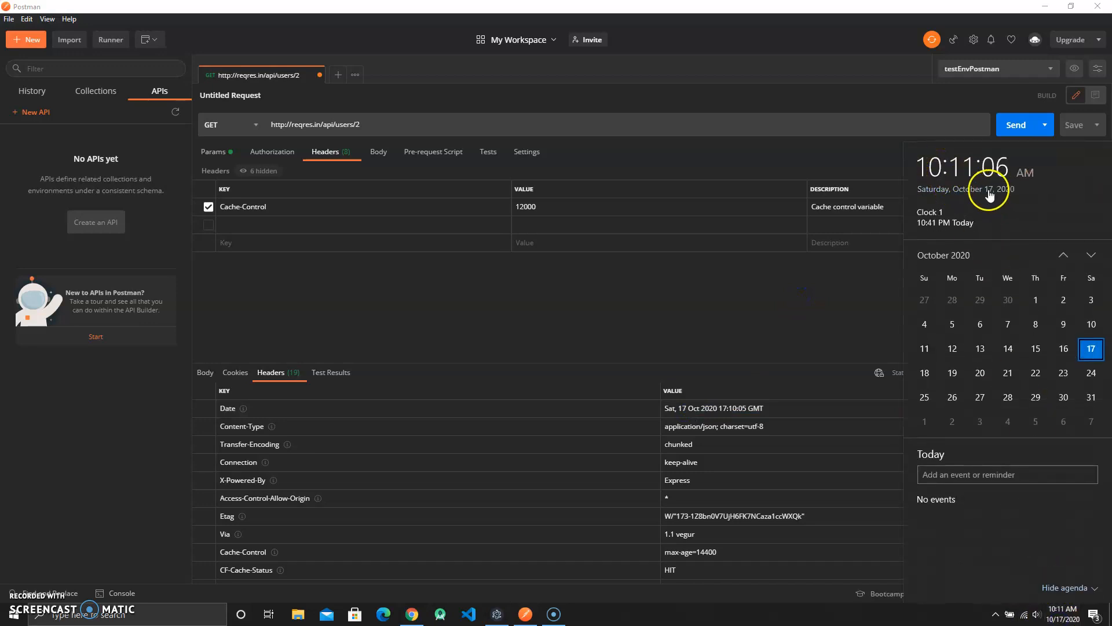
left_click_drag(683, 409, 758, 414)
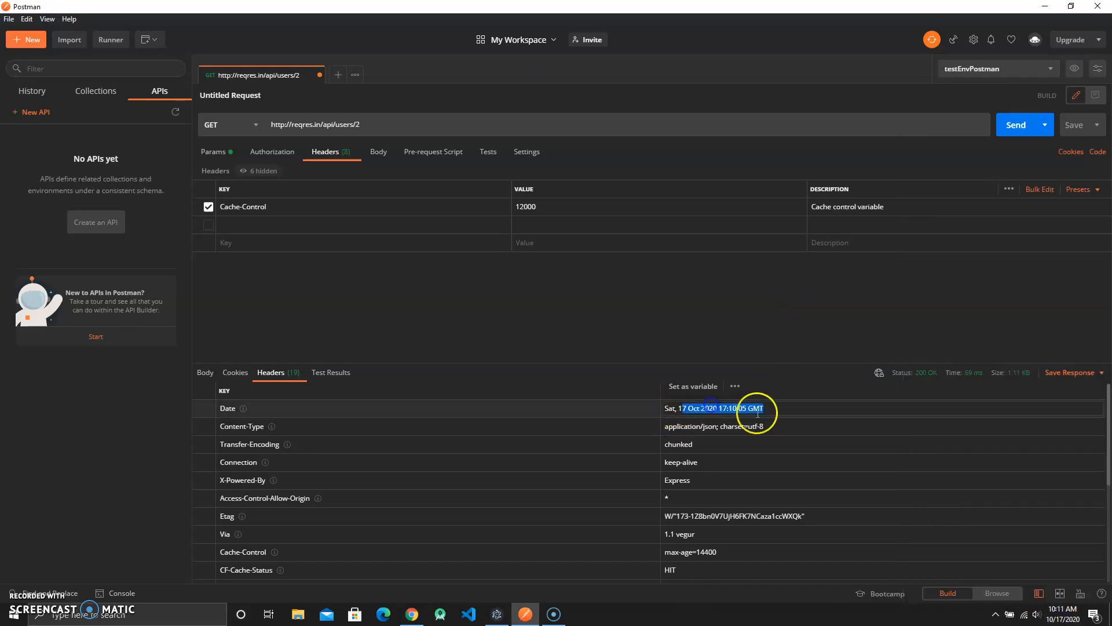
left_click(776, 346)
scroll(770, 456, "down", 3)
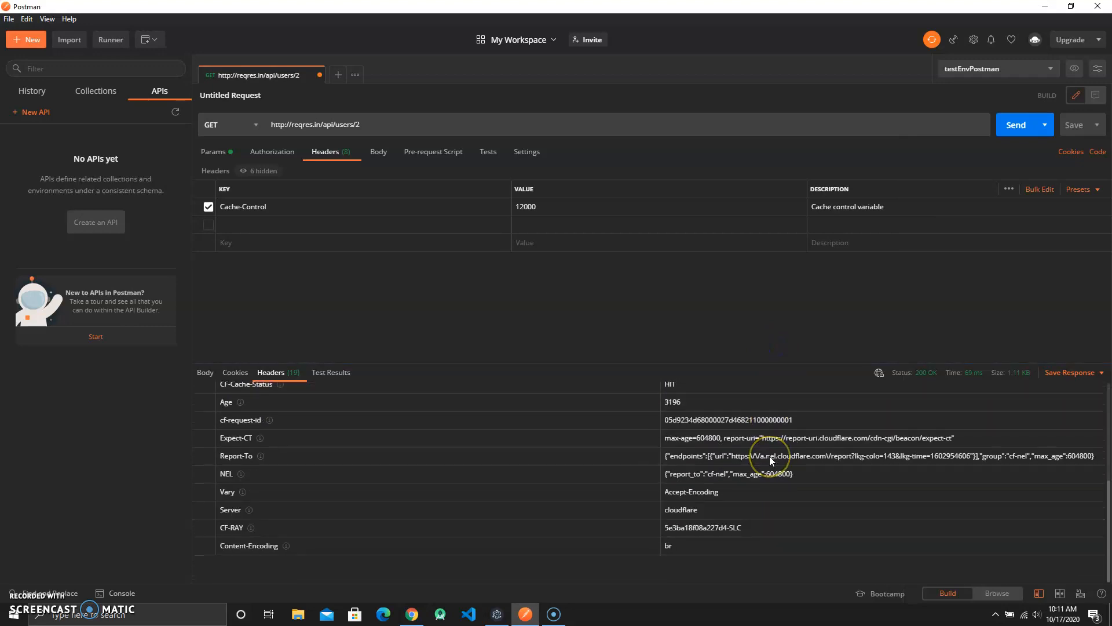
scroll(769, 457, "up", 3)
scroll(738, 430, "down", 3)
scroll(730, 432, "up", 3)
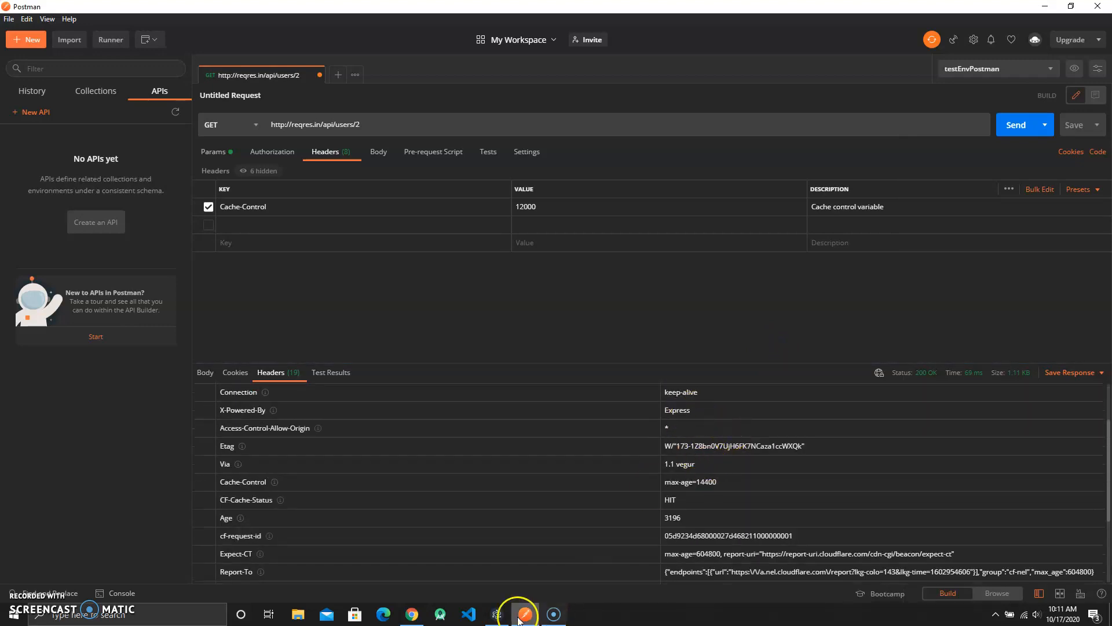
- Check JETMAN's environment selector and the response Assertion result and Body sections
left_click(496, 614)
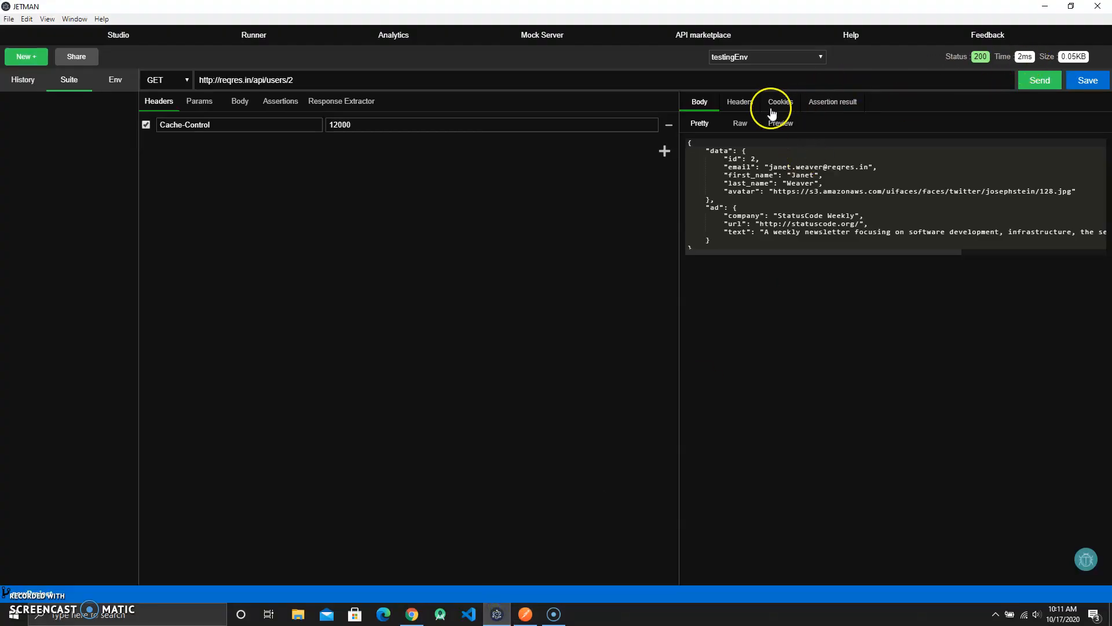
left_click(798, 60)
left_click(800, 75)
left_click(822, 103)
left_click(699, 104)
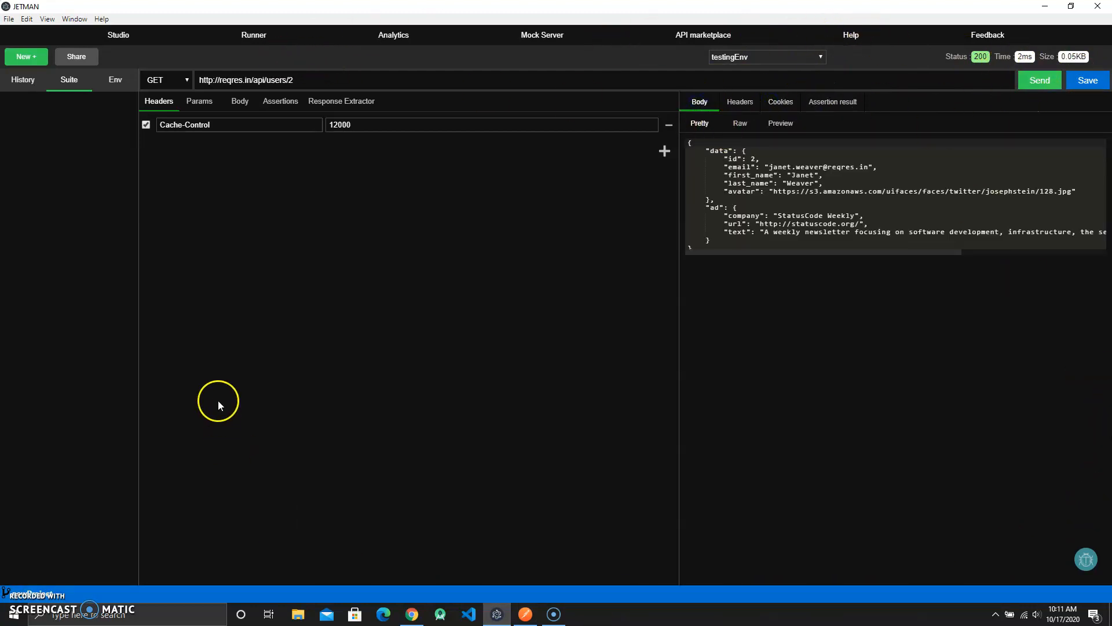
- Resend the JETMAN request and browse its Raw, Preview, Cookies and Headers response views, then return to Postman
left_click(356, 76)
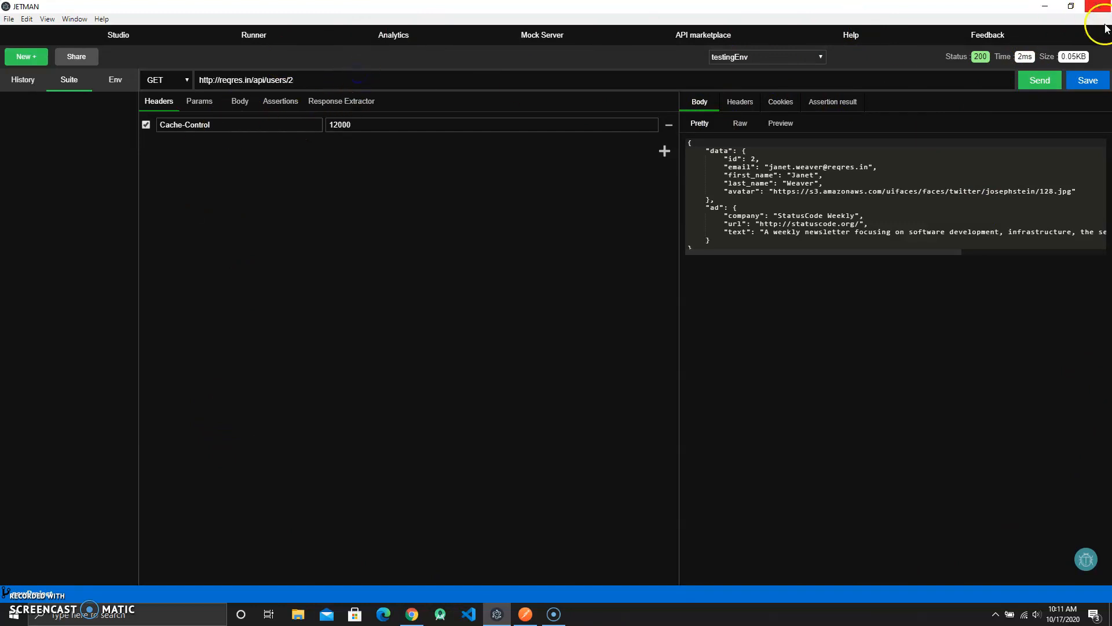
left_click(1040, 81)
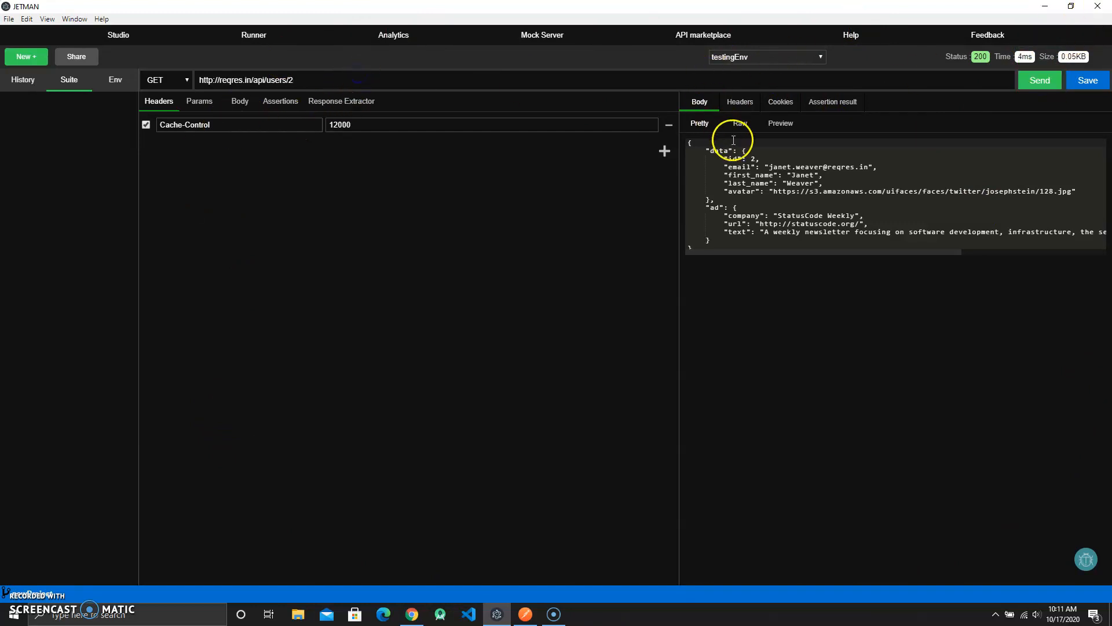
left_click(740, 123)
left_click(777, 123)
left_click(714, 124)
left_click(826, 103)
left_click(770, 104)
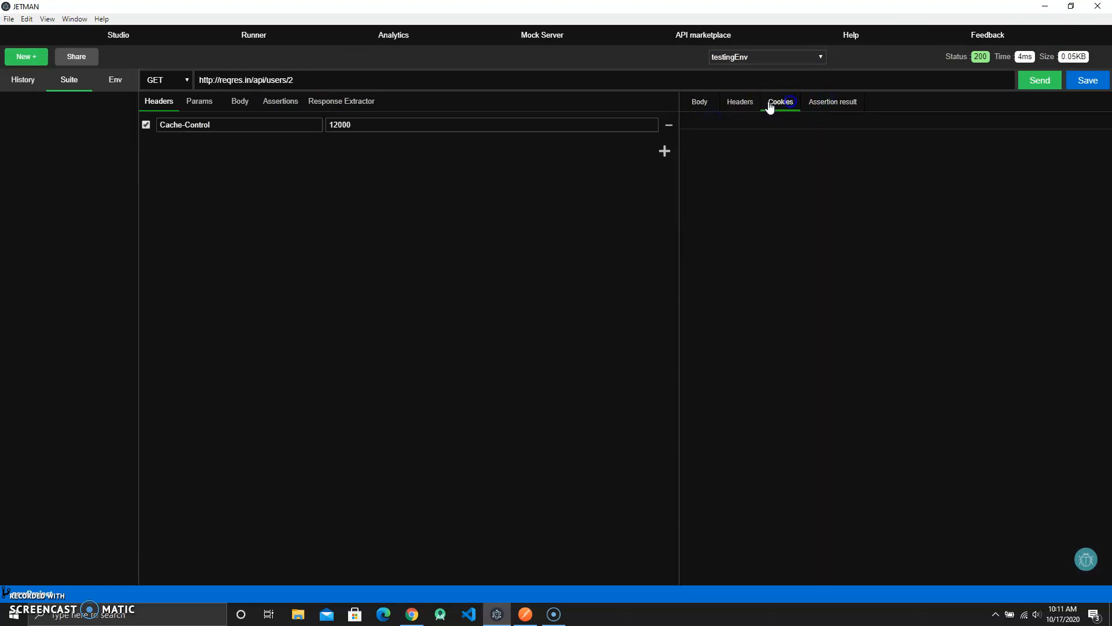
left_click(749, 104)
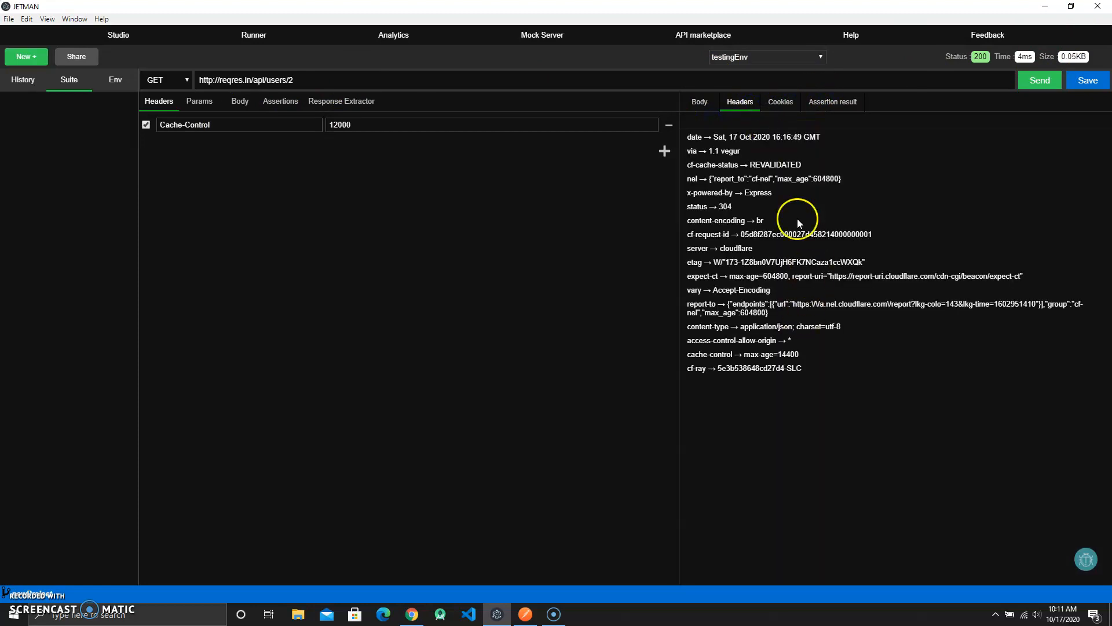
left_click(721, 136)
left_click(524, 614)
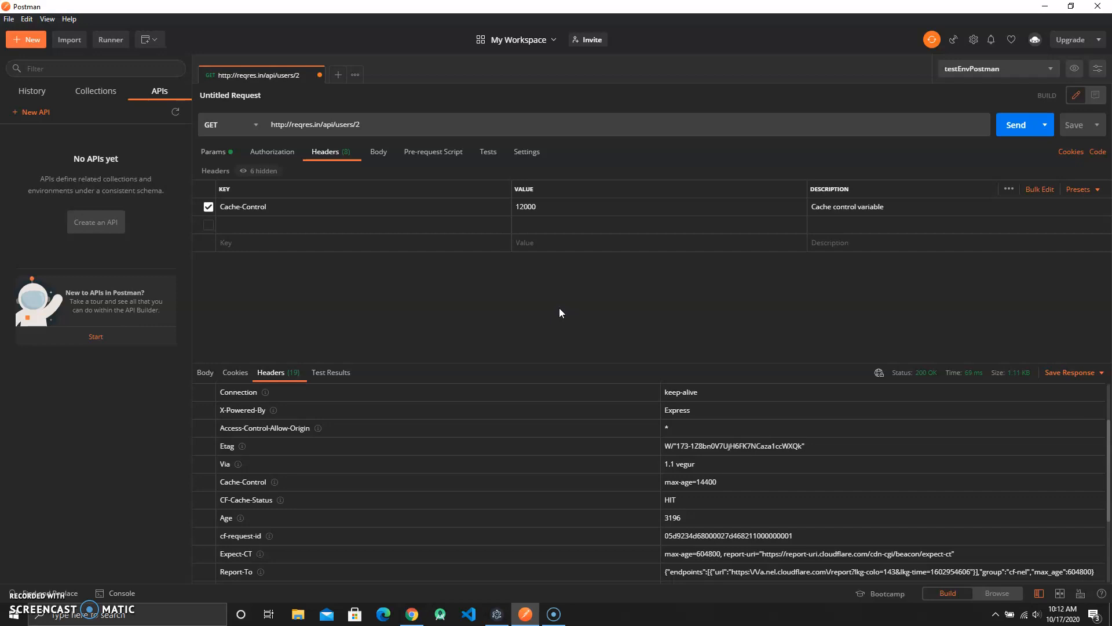
- Open Postman's Collection Runner and its console to look around, then close them
scroll(464, 422, "down", 2)
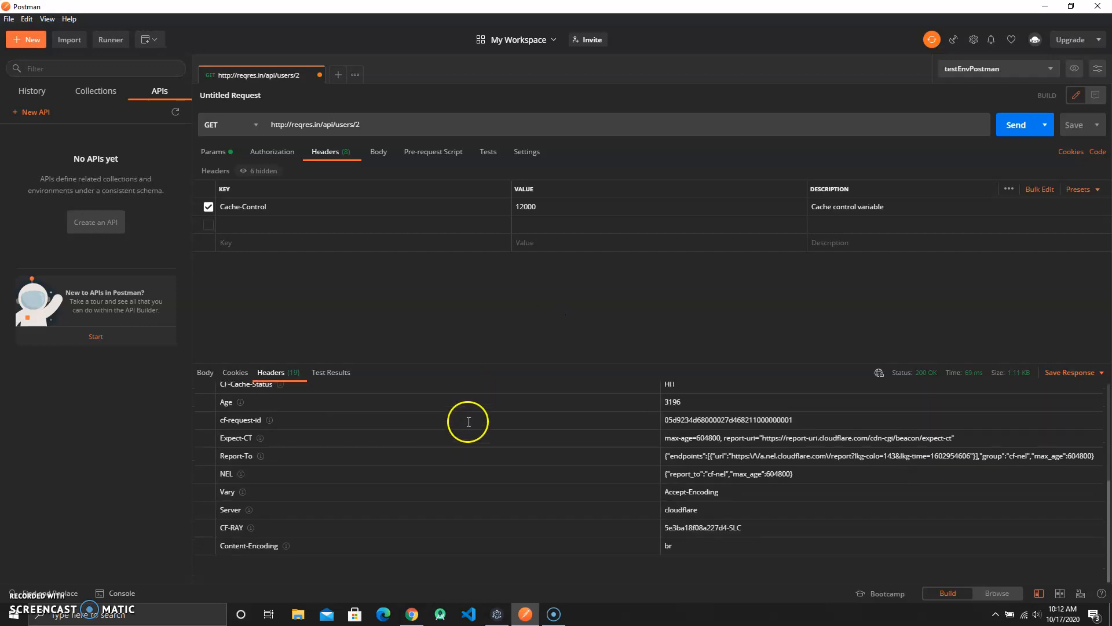
left_click(110, 39)
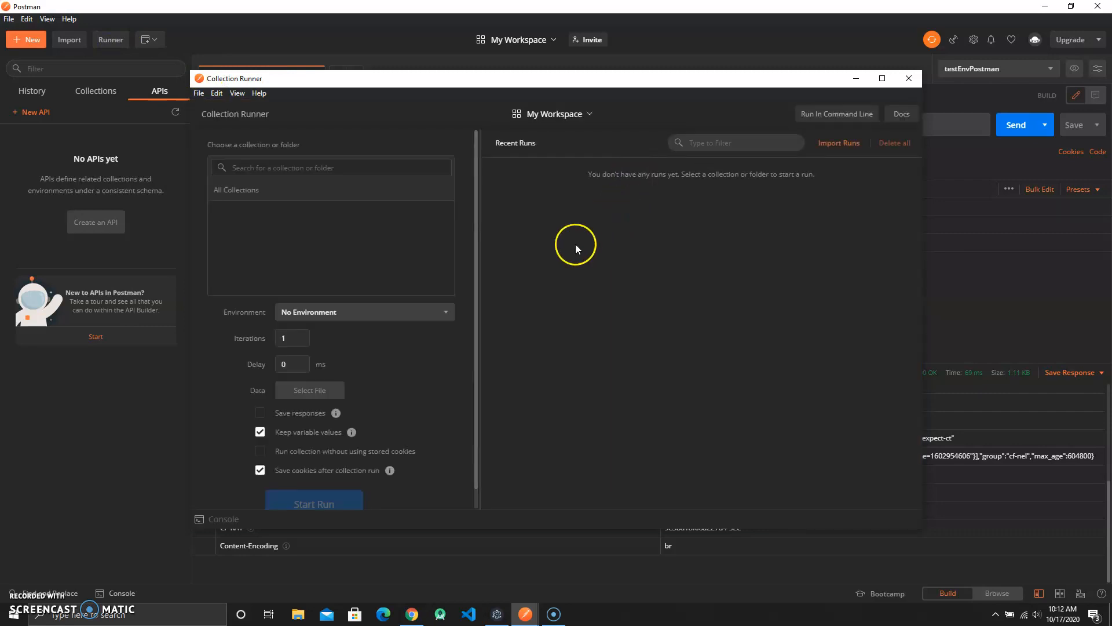
scroll(381, 284, "down", 1)
scroll(435, 276, "up", 1)
left_click(206, 520)
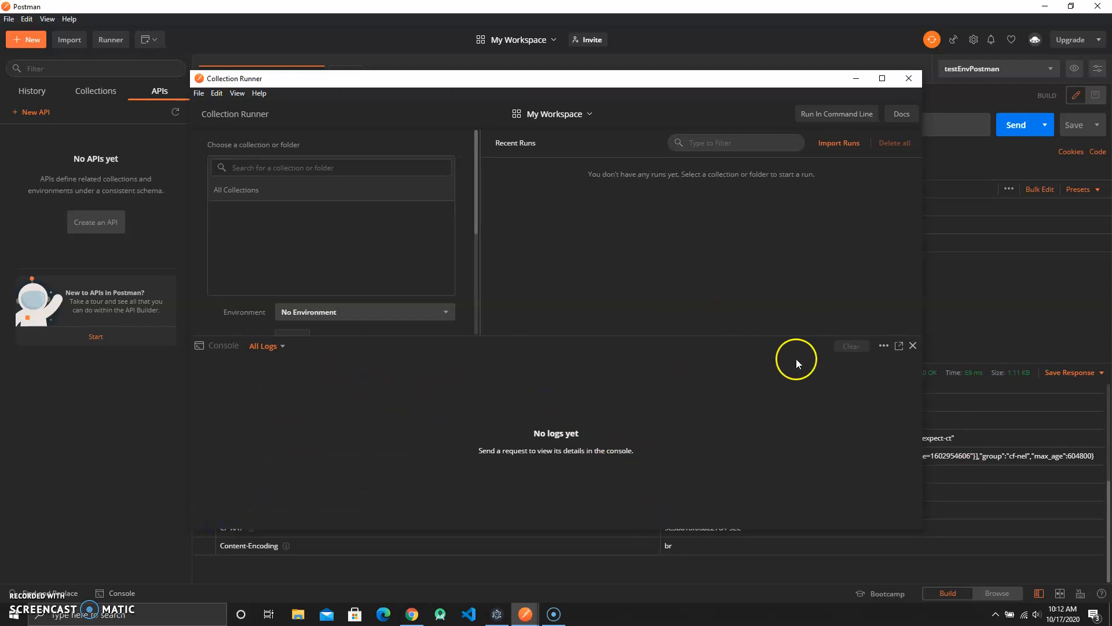
left_click(913, 346)
left_click(909, 78)
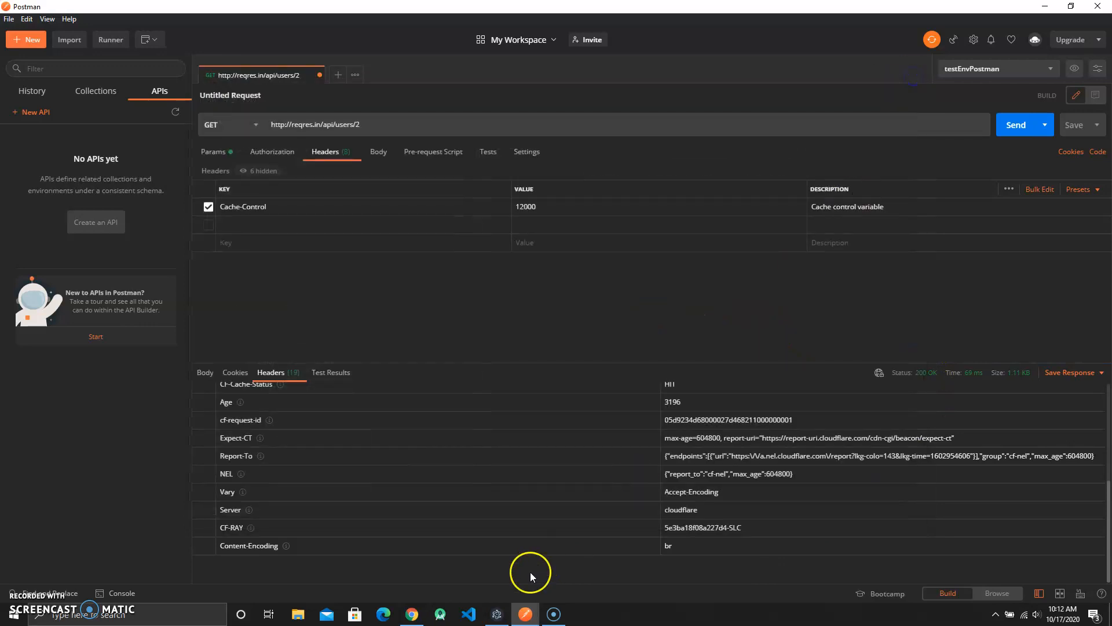
- Open the New dialog in JETMAN and browse its Project, Suite and import options
left_click(508, 614)
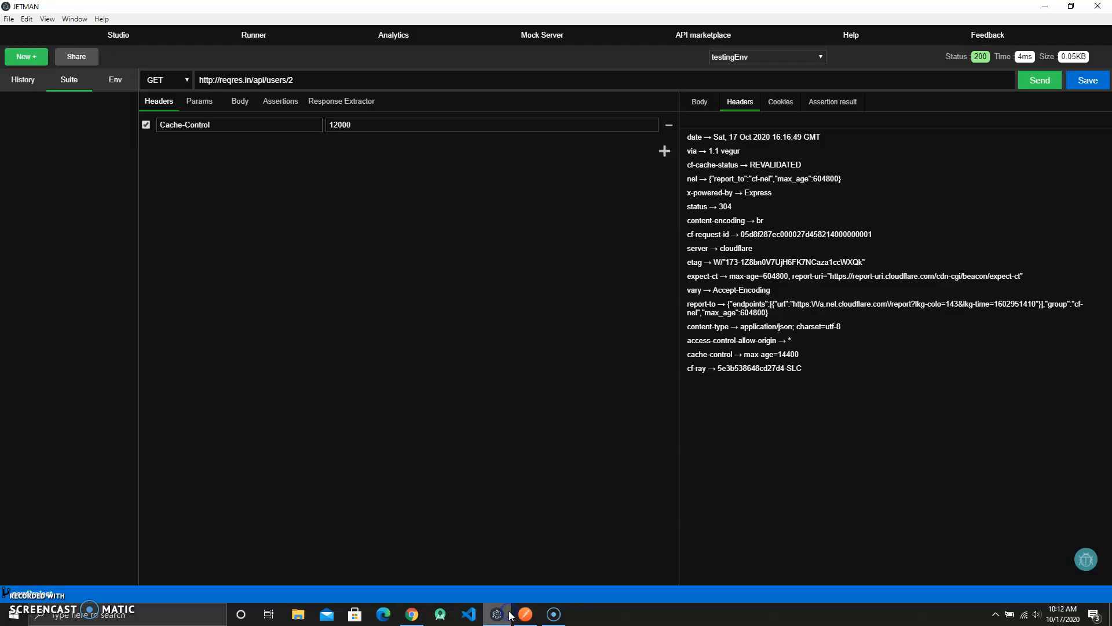
left_click(29, 53)
left_click(355, 182)
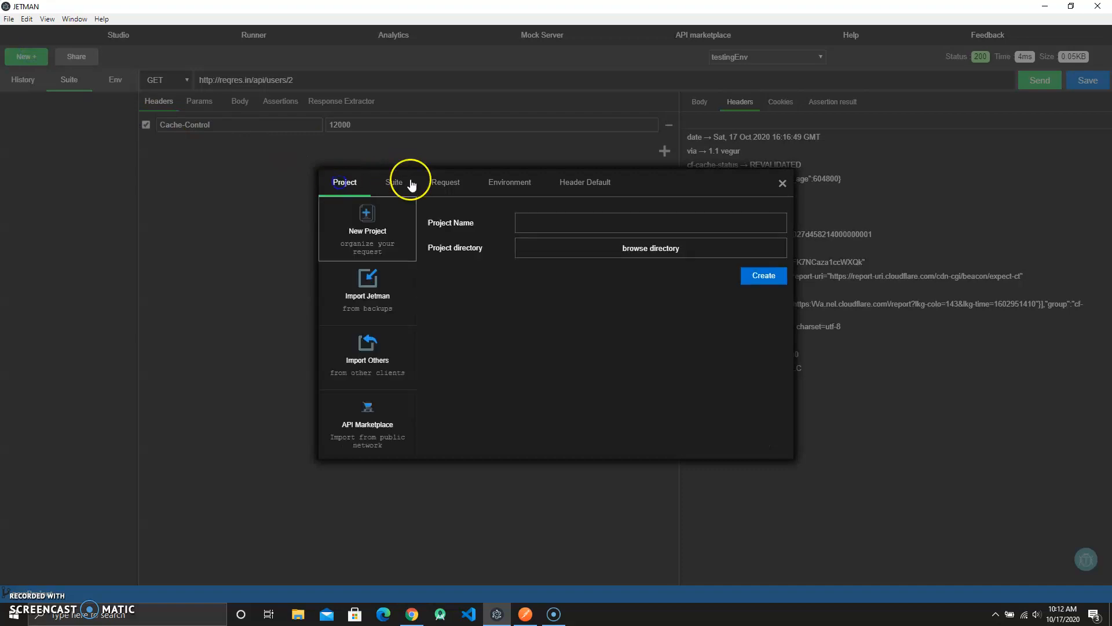
left_click(374, 307)
left_click(378, 222)
left_click(394, 181)
left_click(345, 182)
left_click(366, 232)
- Create a new project named sampleAPITest in the apiTest\newProject directory
left_click(634, 255)
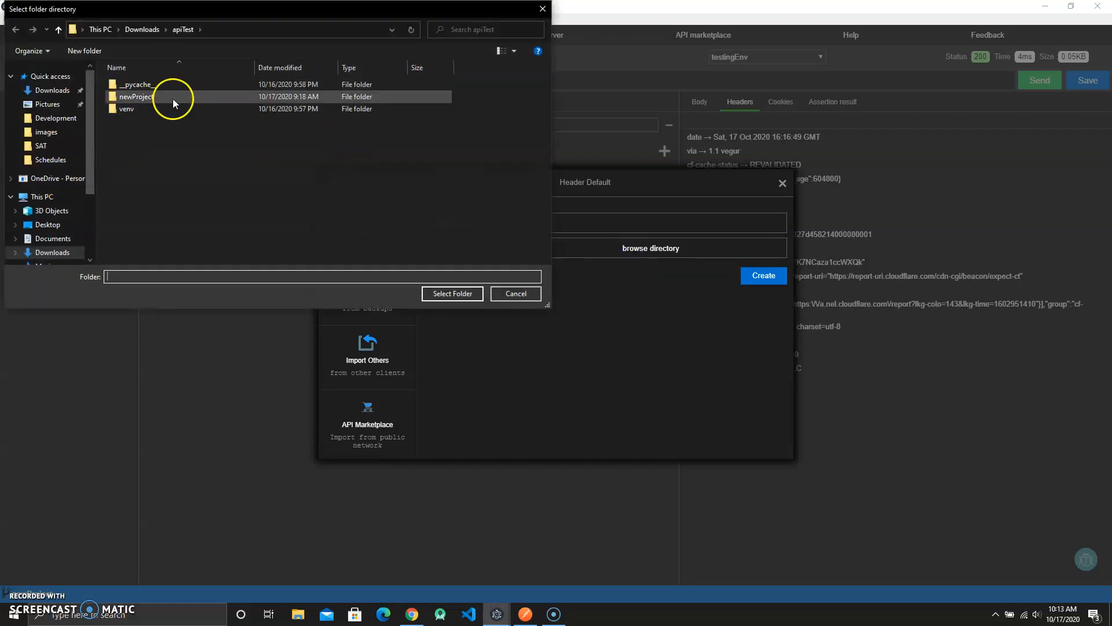
left_click(151, 95)
left_click(448, 294)
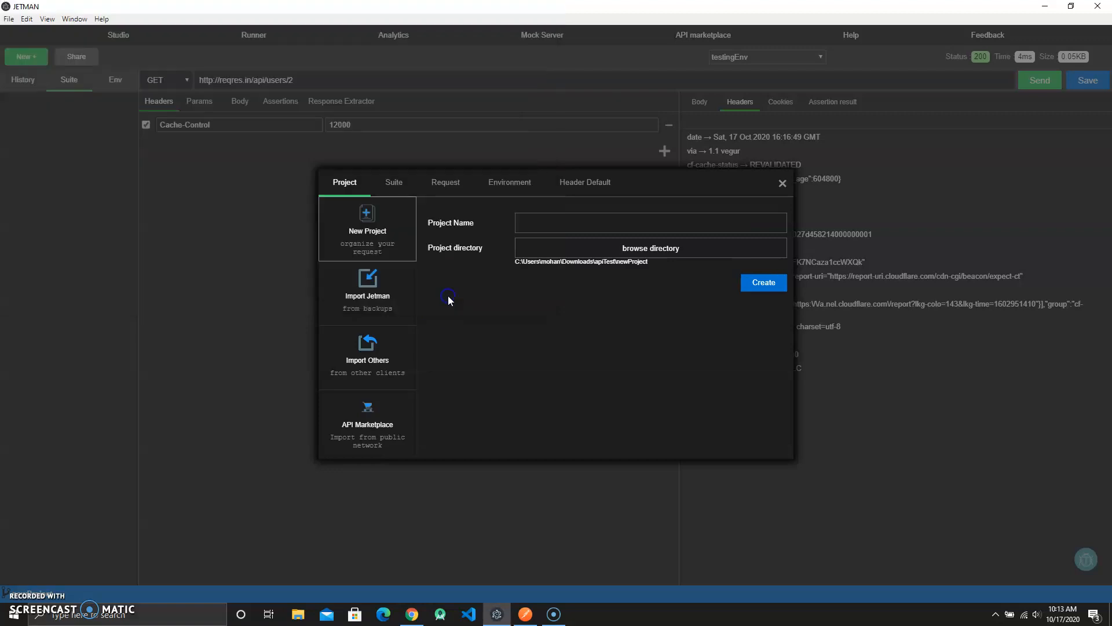
left_click(588, 211)
left_click(687, 214)
left_click(576, 213)
type("sampleAPItestst")
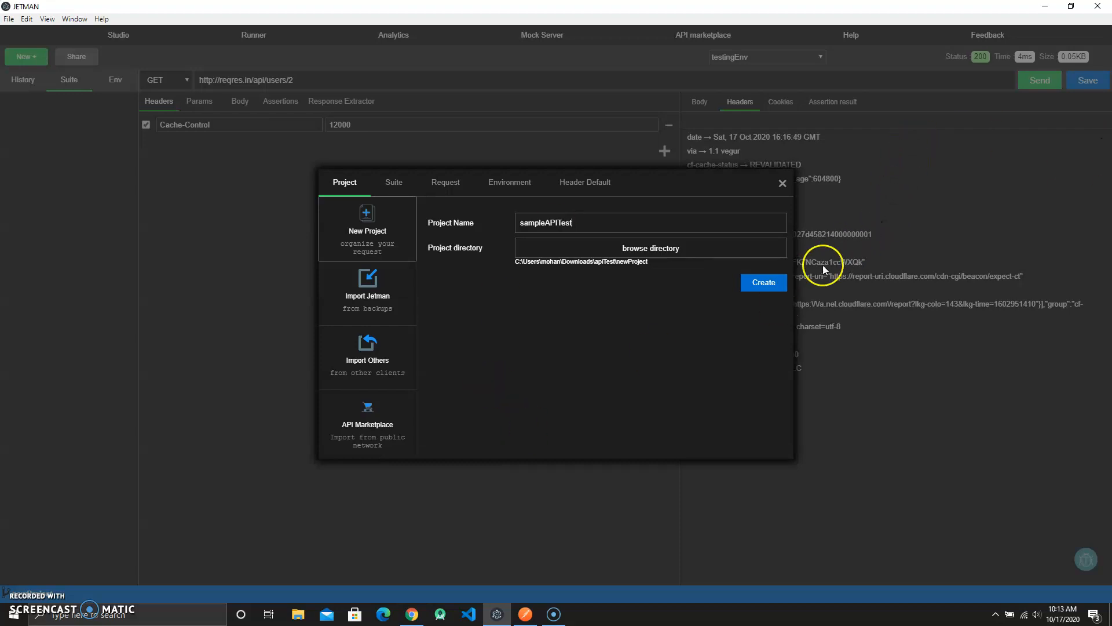
left_click(763, 286)
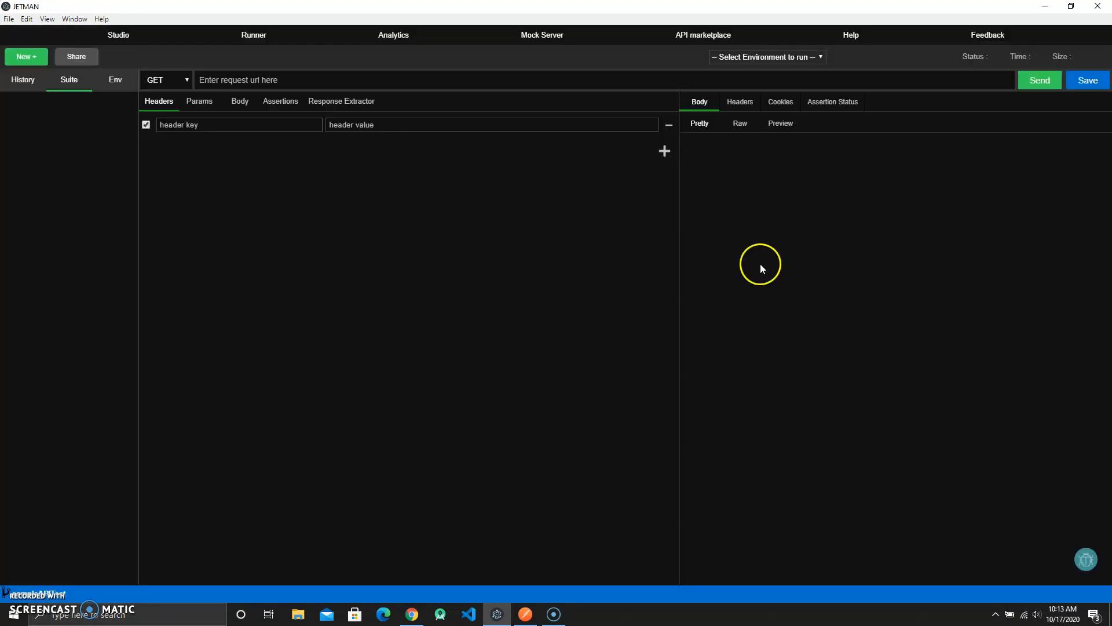
left_click(258, 74)
type("http://localhost:5000/api")
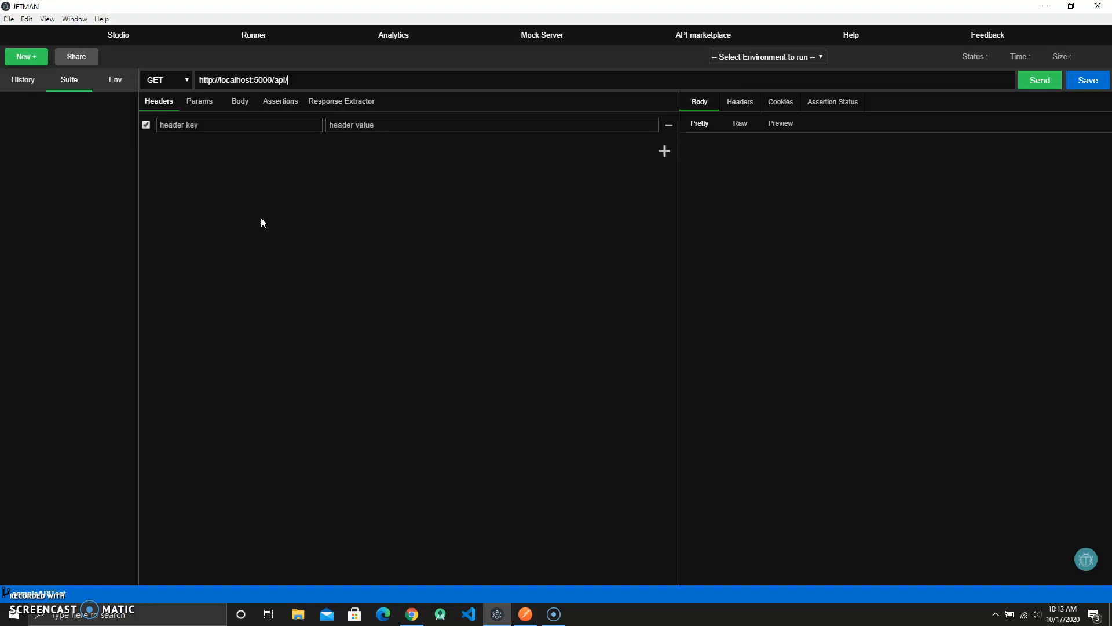
type("/test")
left_click_drag(304, 80, 153, 79)
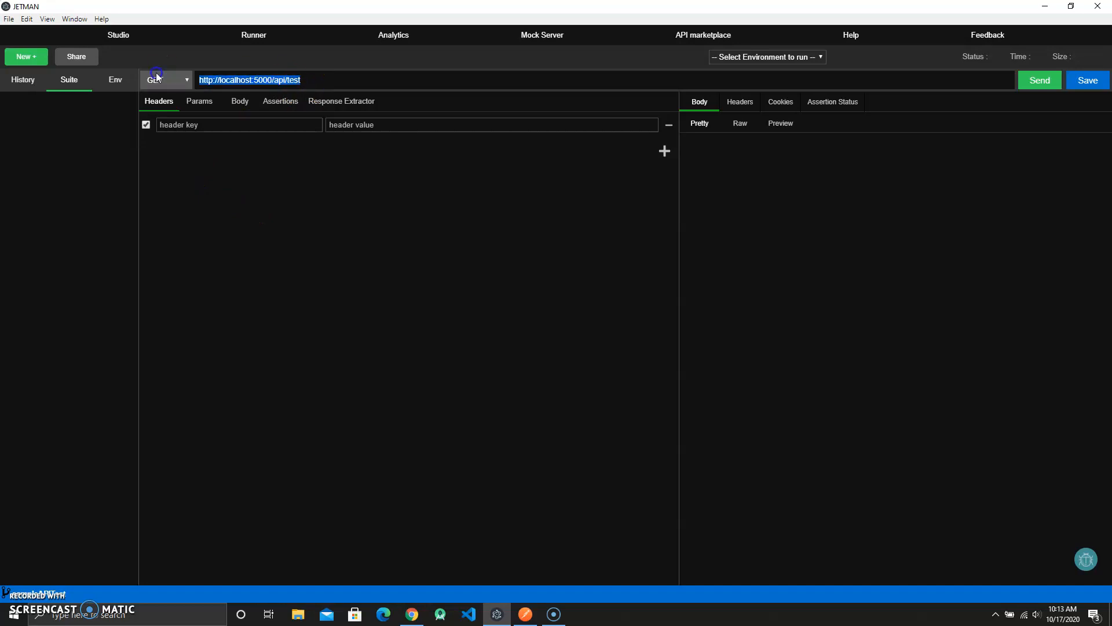
left_click(393, 238)
- Switch to VS Code and inspect app.py and the newProject folder holding the sampleAPITest project
left_click(468, 614)
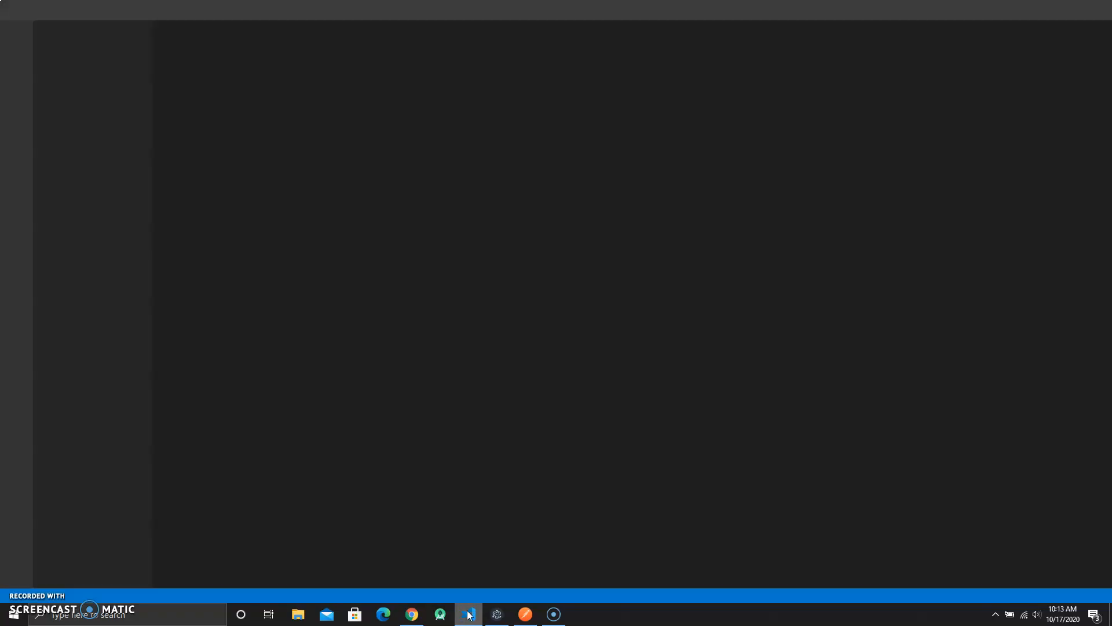
left_click(87, 132)
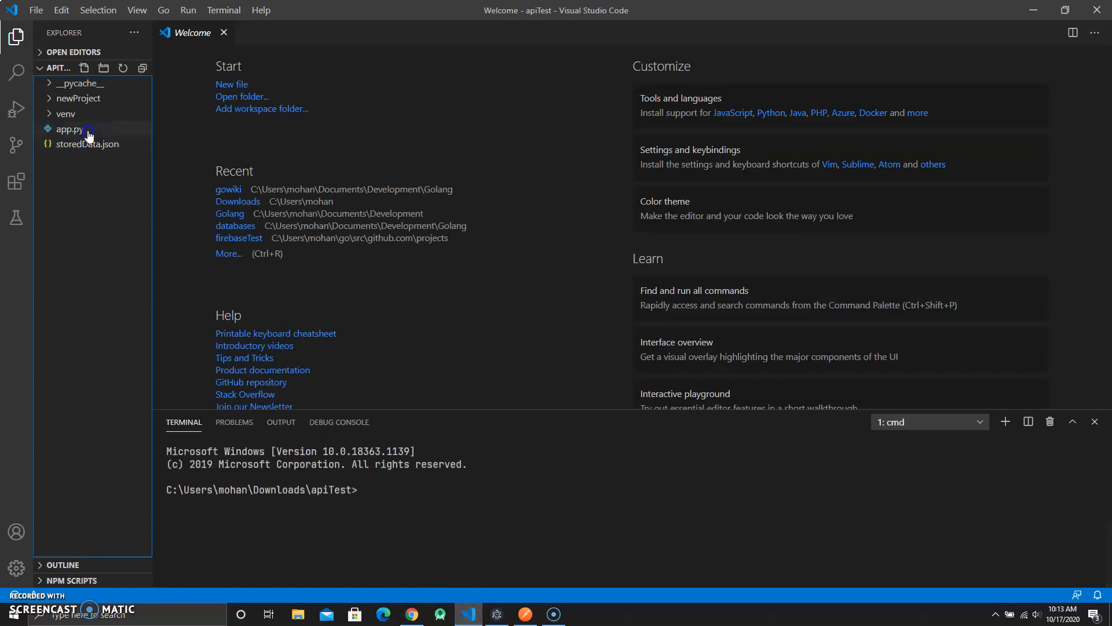
left_click(81, 99)
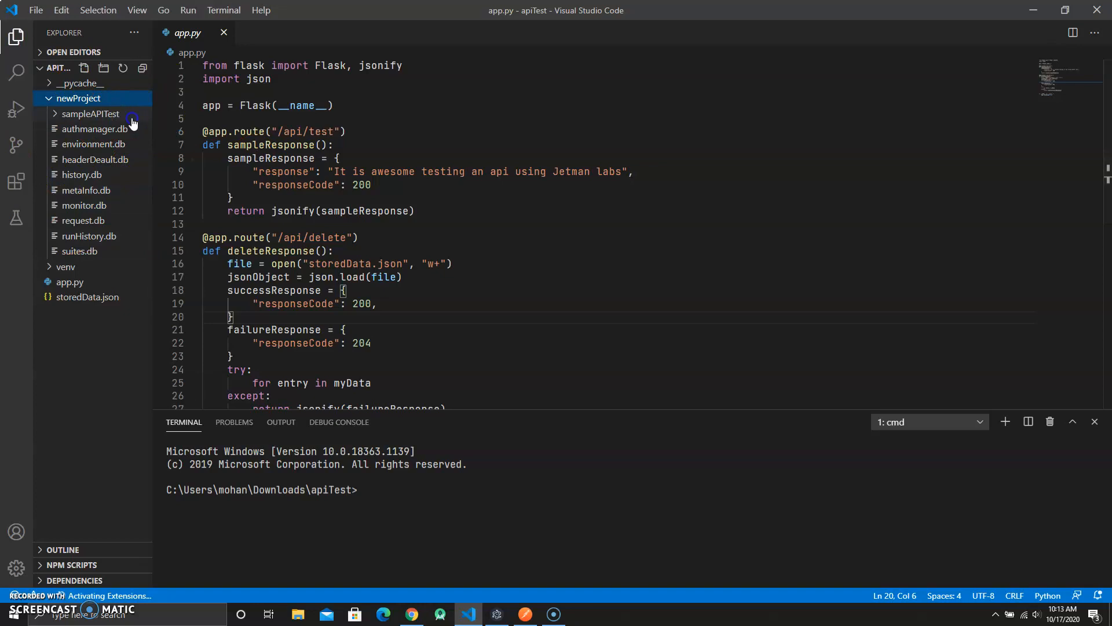
left_click(132, 118)
left_click(132, 118)
left_click(116, 100)
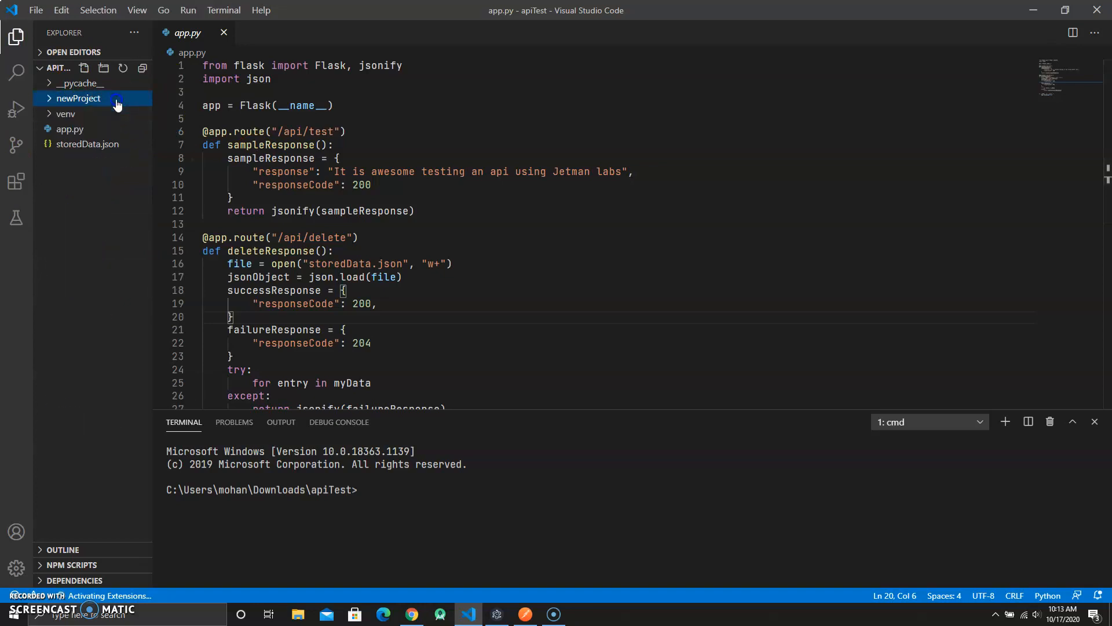
left_click(139, 133)
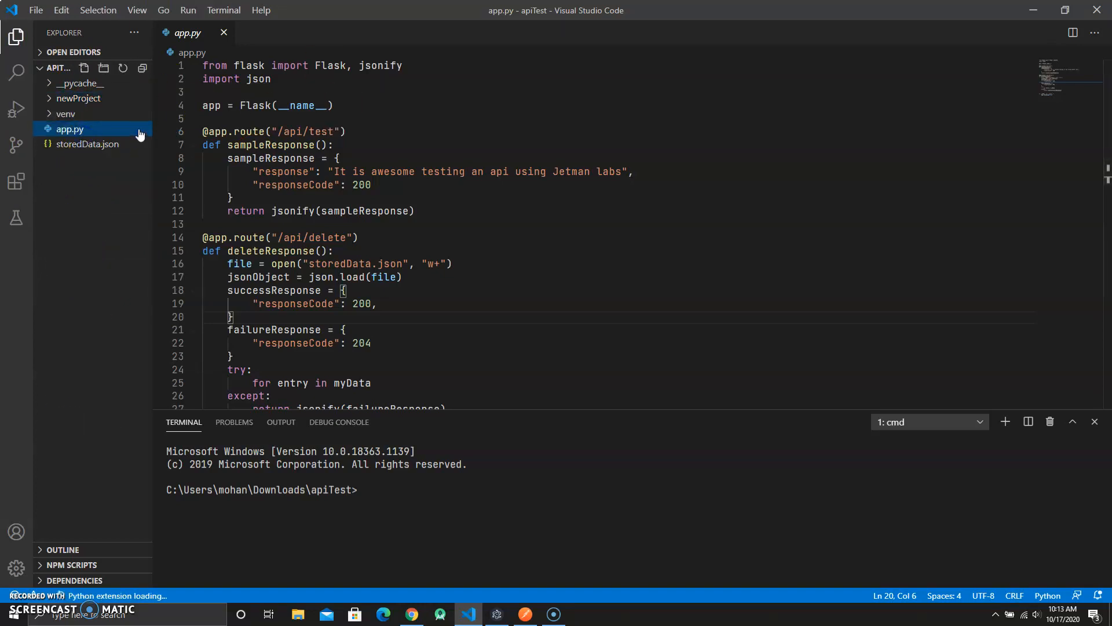
scroll(298, 137, "down", 8)
scroll(238, 145, "up", 5)
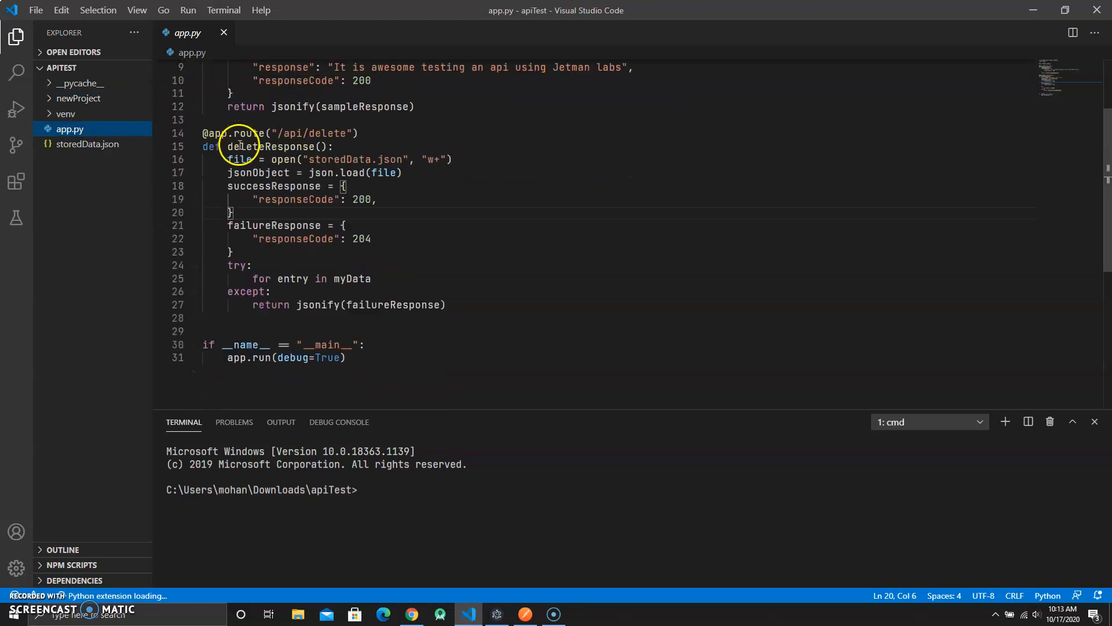
scroll(240, 145, "up", 3)
left_click(105, 99)
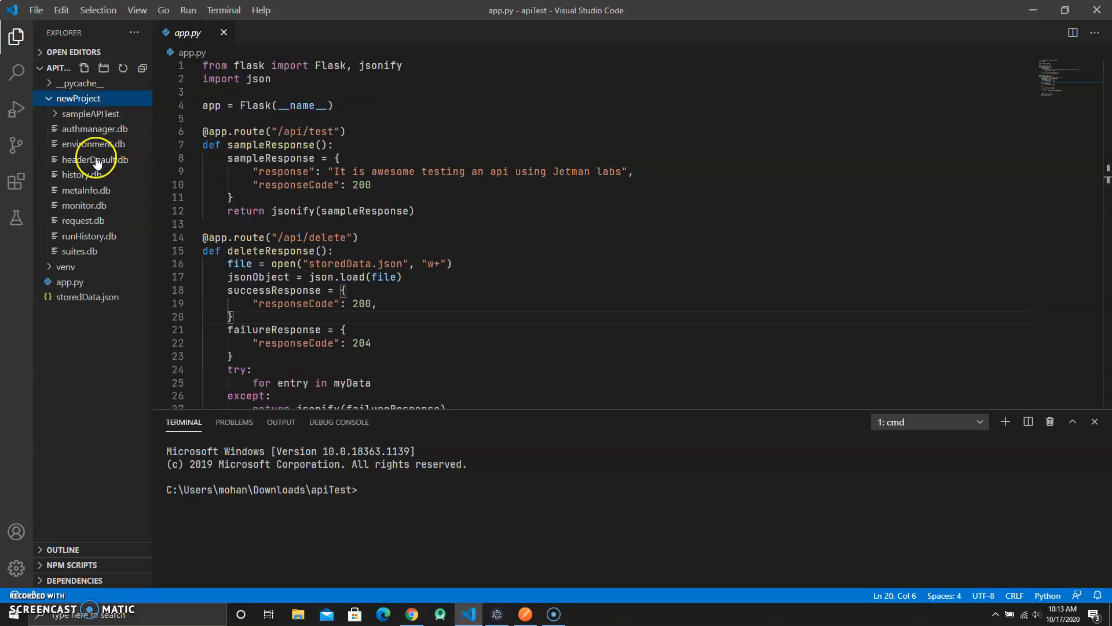
- Open history.db, environment.db and the sampleAPITest project's db files to inspect the stored data
left_click(91, 177)
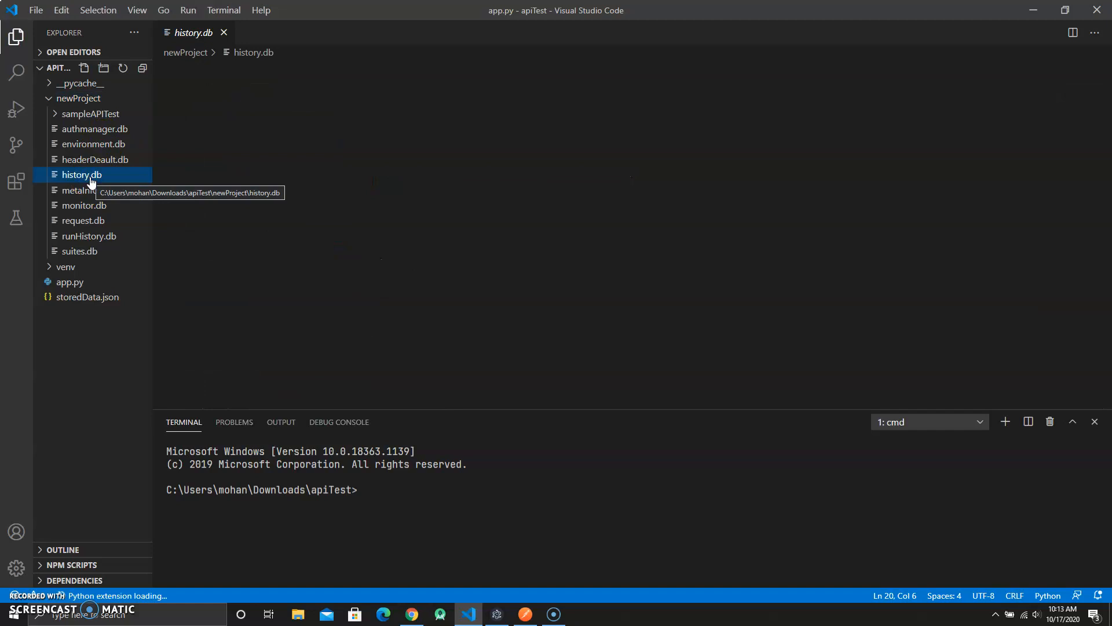
left_click(1011, 129)
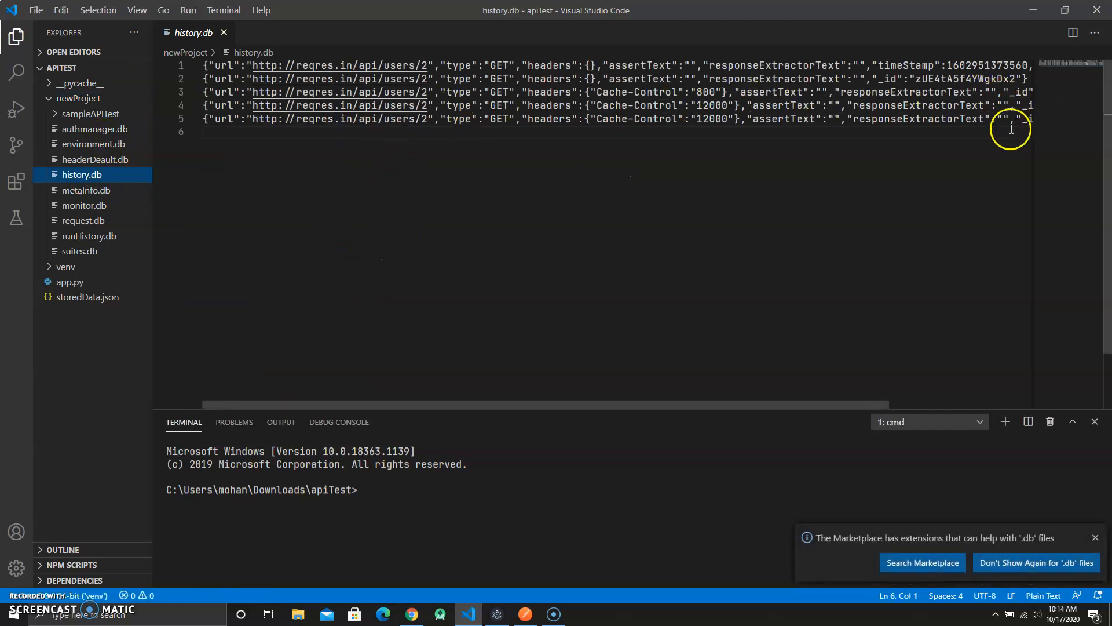
left_click(70, 144)
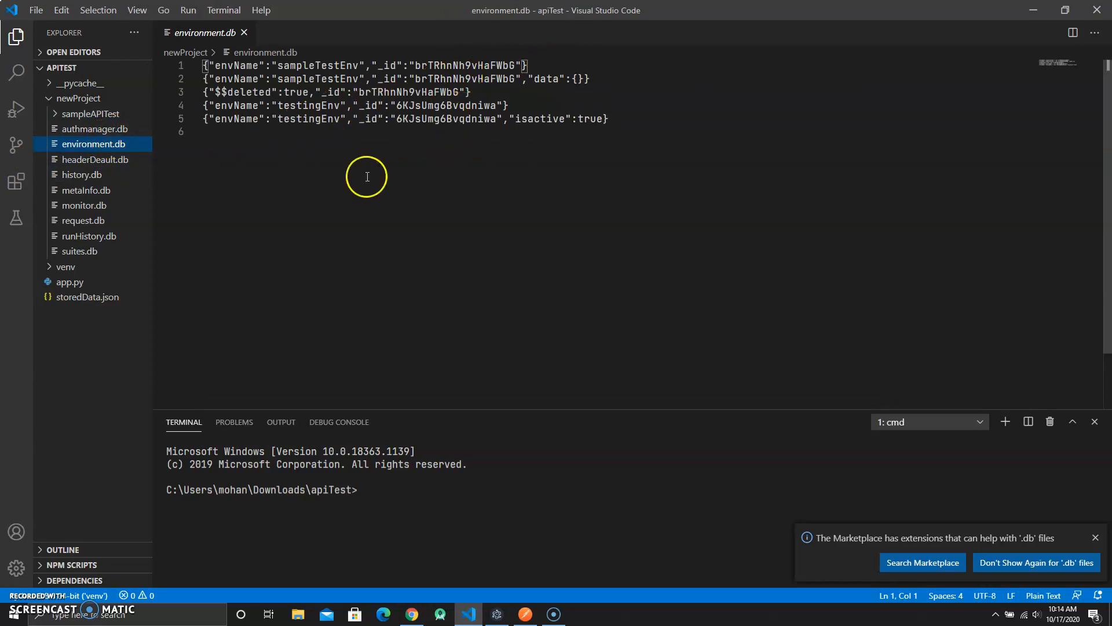
left_click(116, 116)
left_click(99, 130)
left_click(96, 174)
left_click(80, 220)
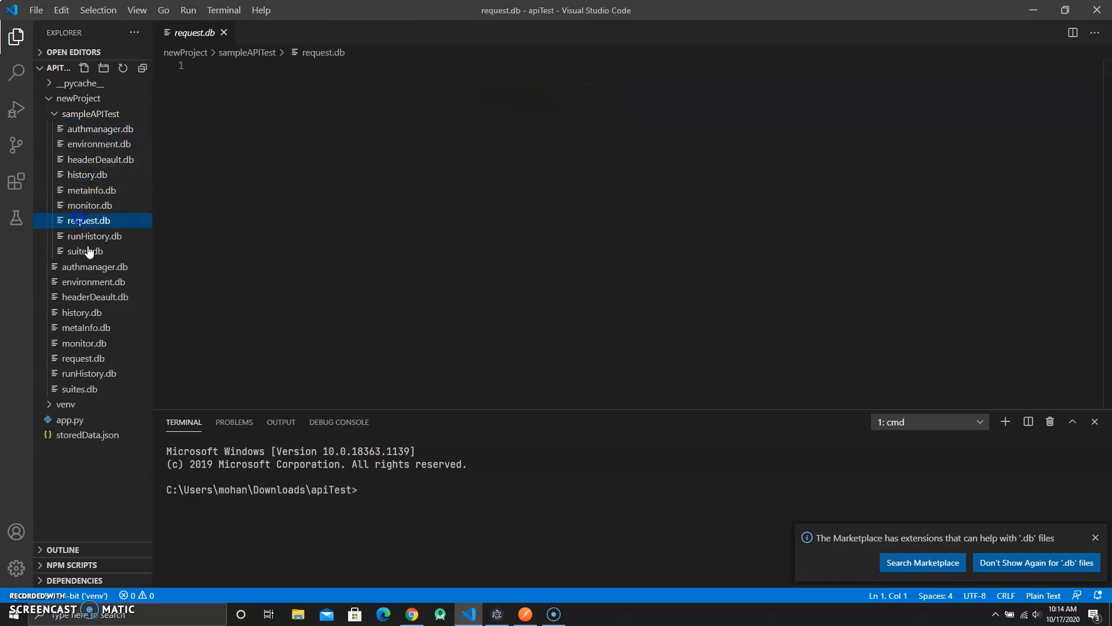
left_click(92, 251)
left_click(113, 237)
left_click(114, 296)
left_click(94, 358)
left_click(99, 344)
left_click(103, 360)
left_click(104, 373)
- Remove the /api/delete route function from app.py and save the file
left_click(236, 30)
left_click(85, 107)
left_click(97, 104)
left_click(97, 103)
left_click(70, 128)
left_click(322, 145)
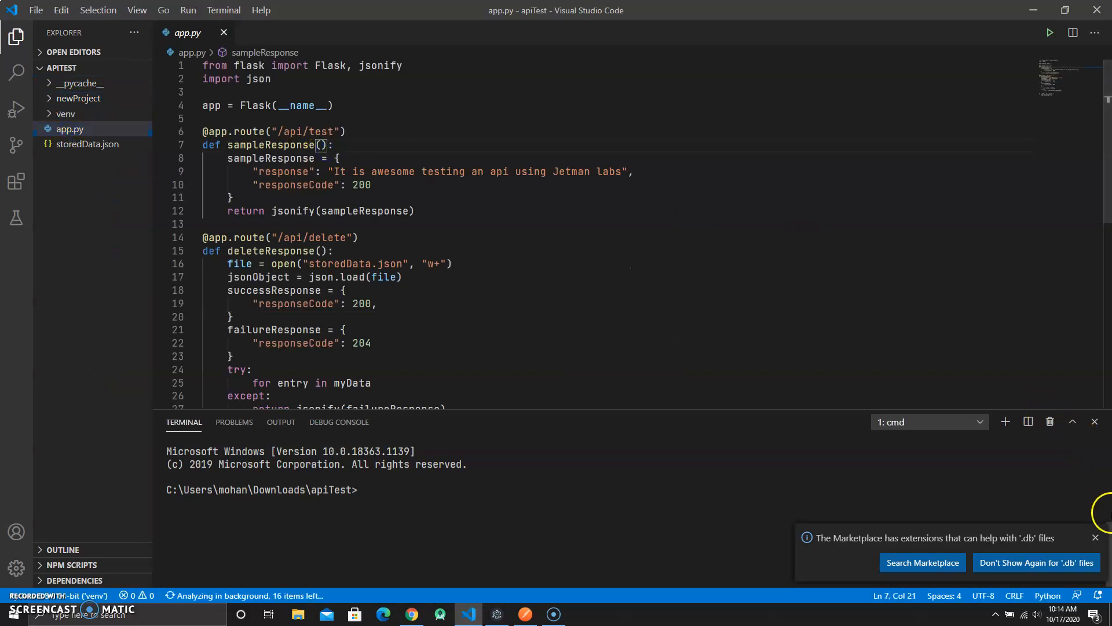
left_click(1096, 537)
left_click(486, 479)
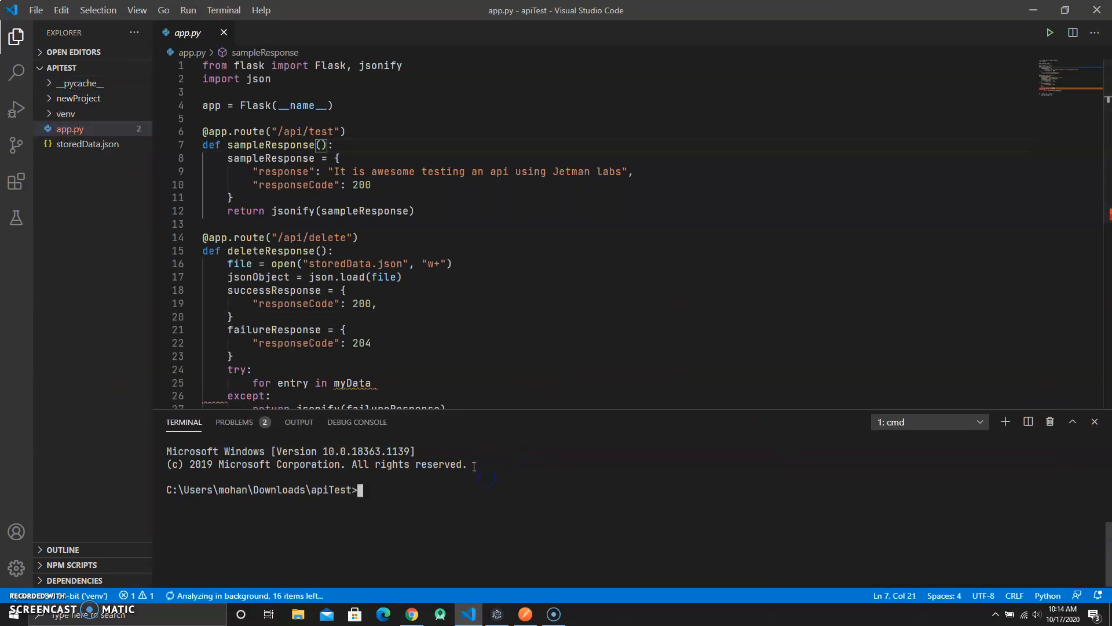
scroll(360, 261, "down", 3)
left_click(493, 324)
left_click_drag(492, 323, 161, 125)
key("Delete")
key("BackSpace")
key("ctrl+s")
scroll(371, 174, "up", 3)
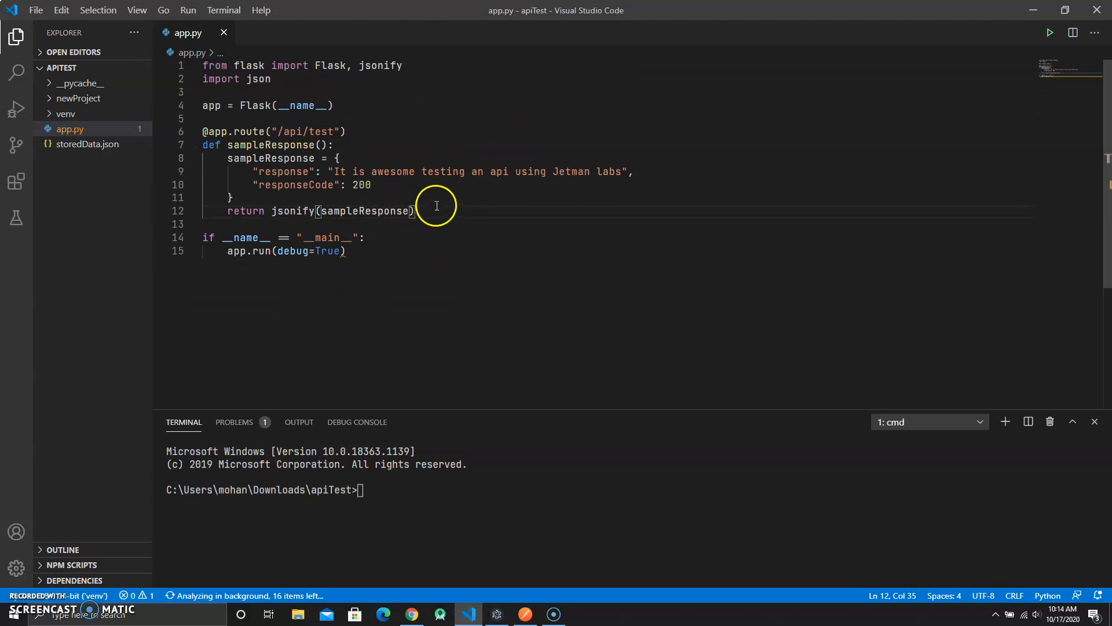
- Start the Flask server by running python3 app.py in the terminal
left_click(400, 478)
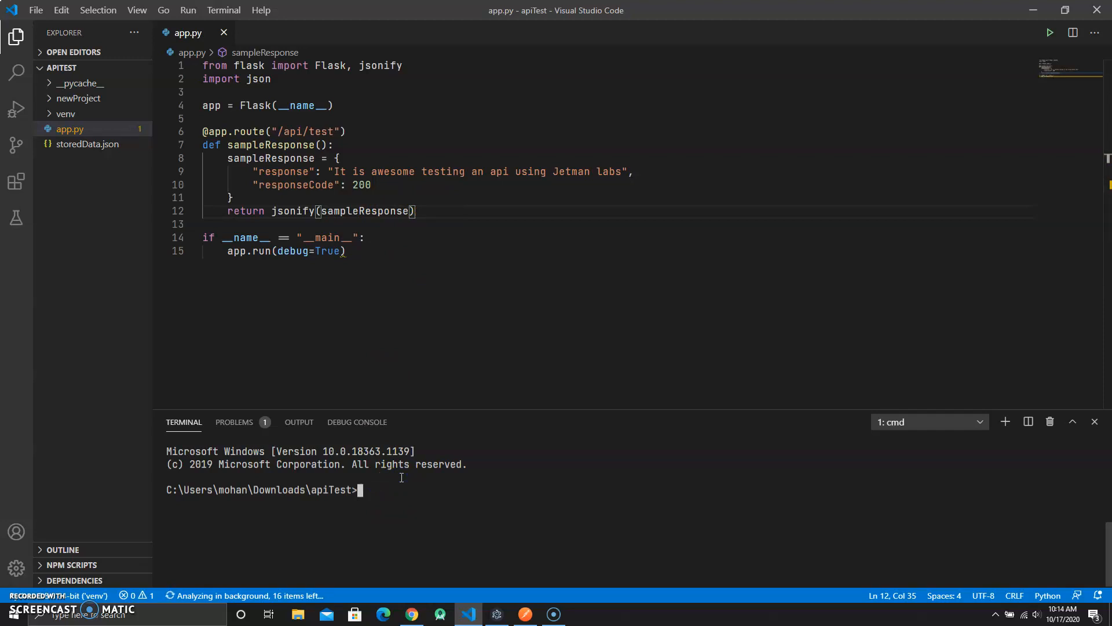
type("python3 app.py")
key("Return")
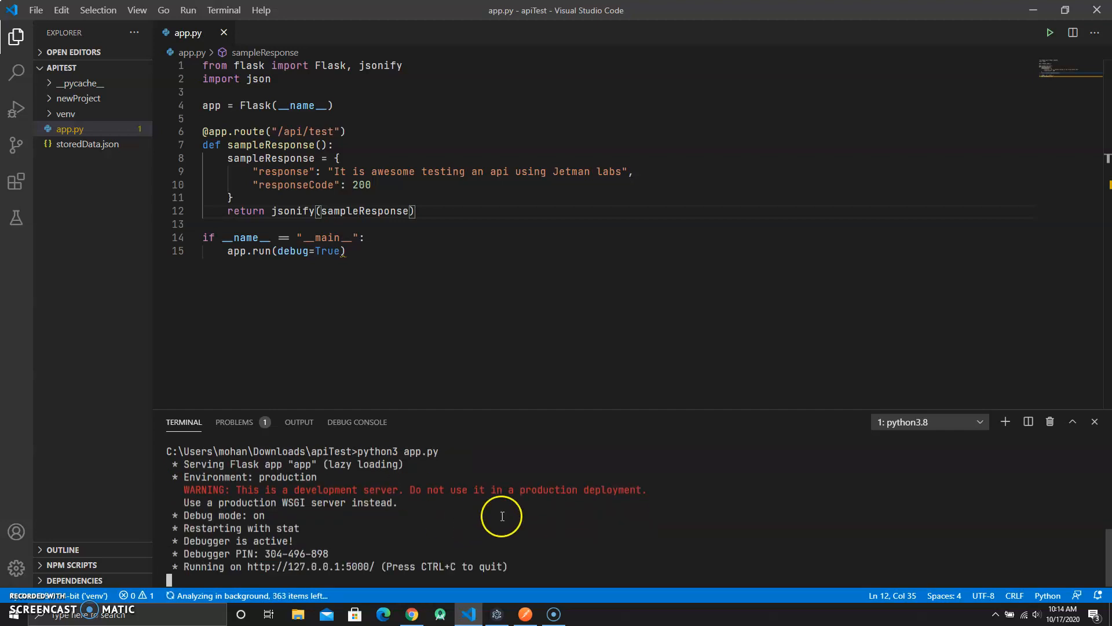
- Compare the JETMAN URL with the app's /api/test route and send the GET request
left_click(508, 620)
triple_click(209, 82)
left_click(343, 82)
double_click(313, 86)
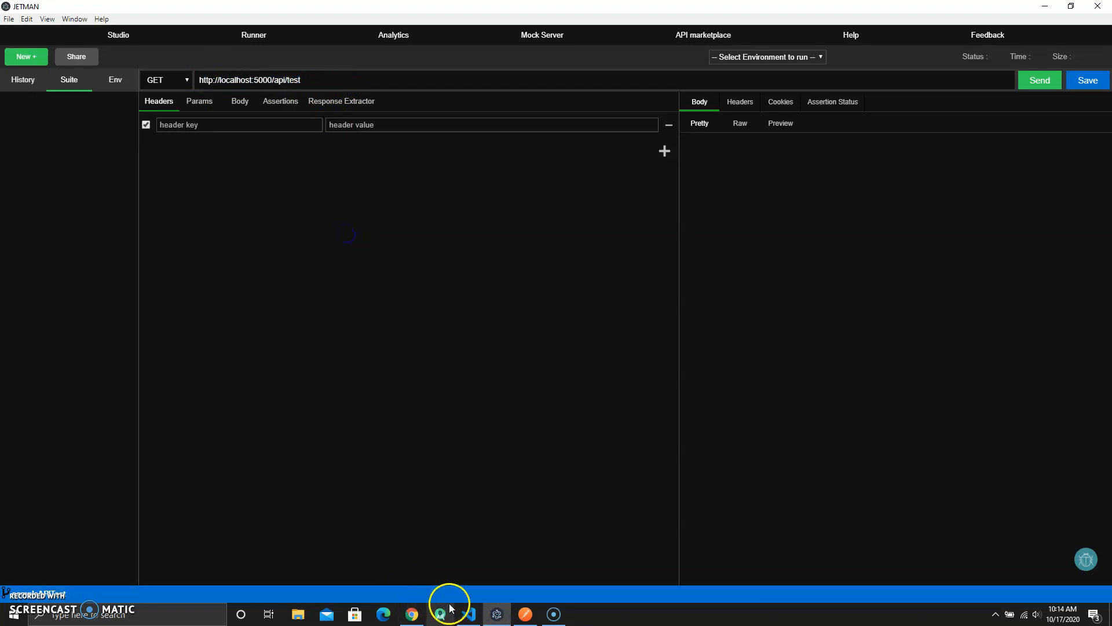
left_click(468, 613)
left_click_drag(278, 131, 335, 131)
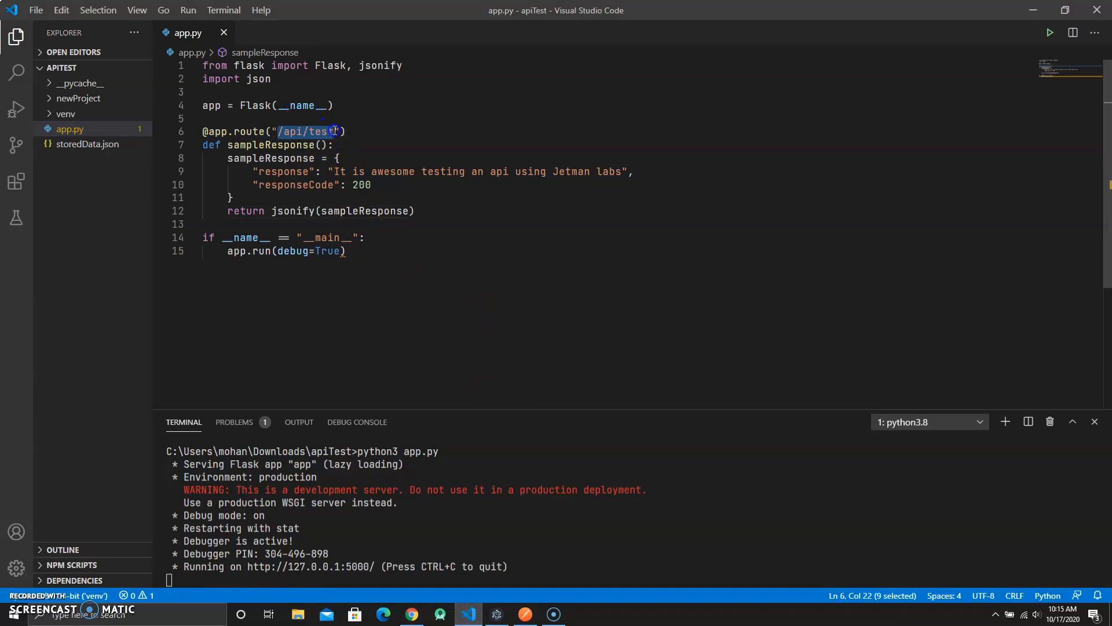
left_click(496, 613)
left_click(1040, 80)
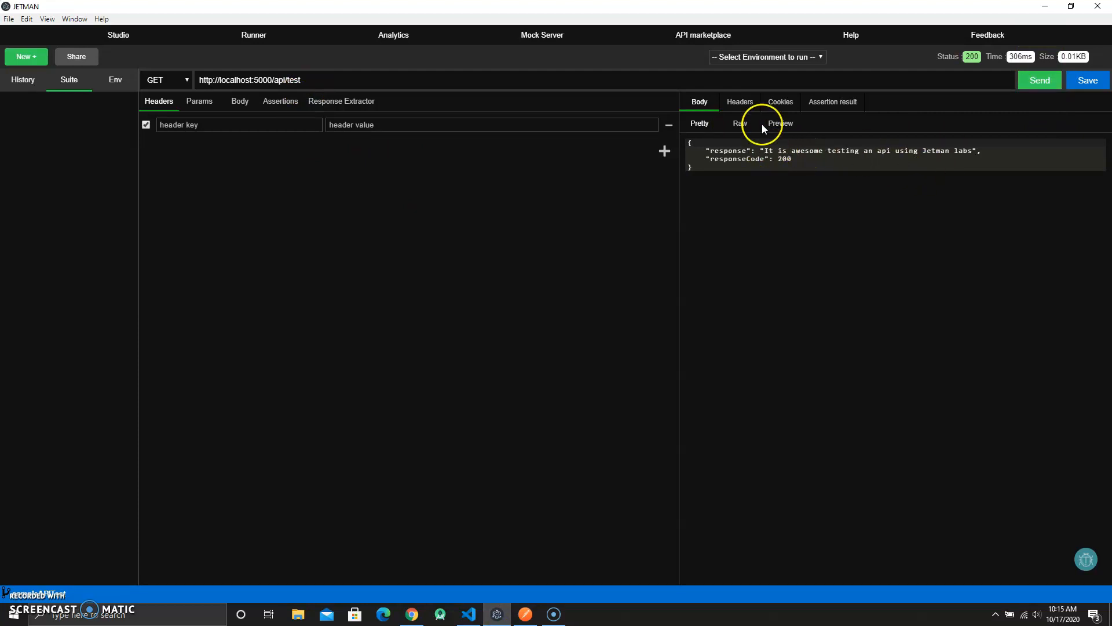
- Check the environment selector options for the request
left_click(791, 58)
left_click(777, 68)
left_click(313, 79)
left_click(749, 57)
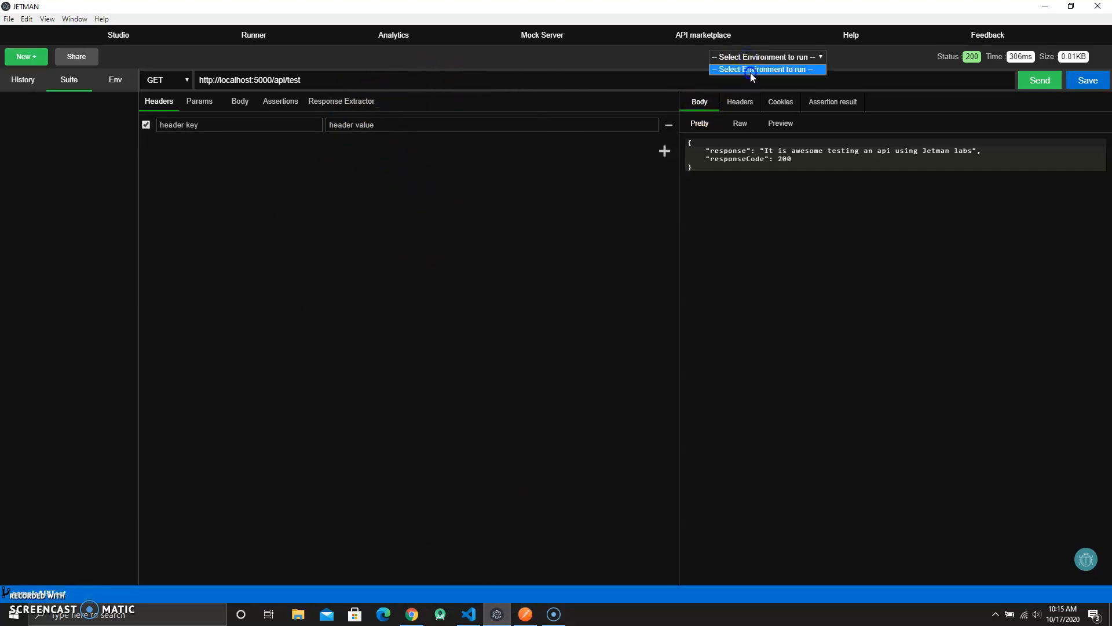
left_click(749, 71)
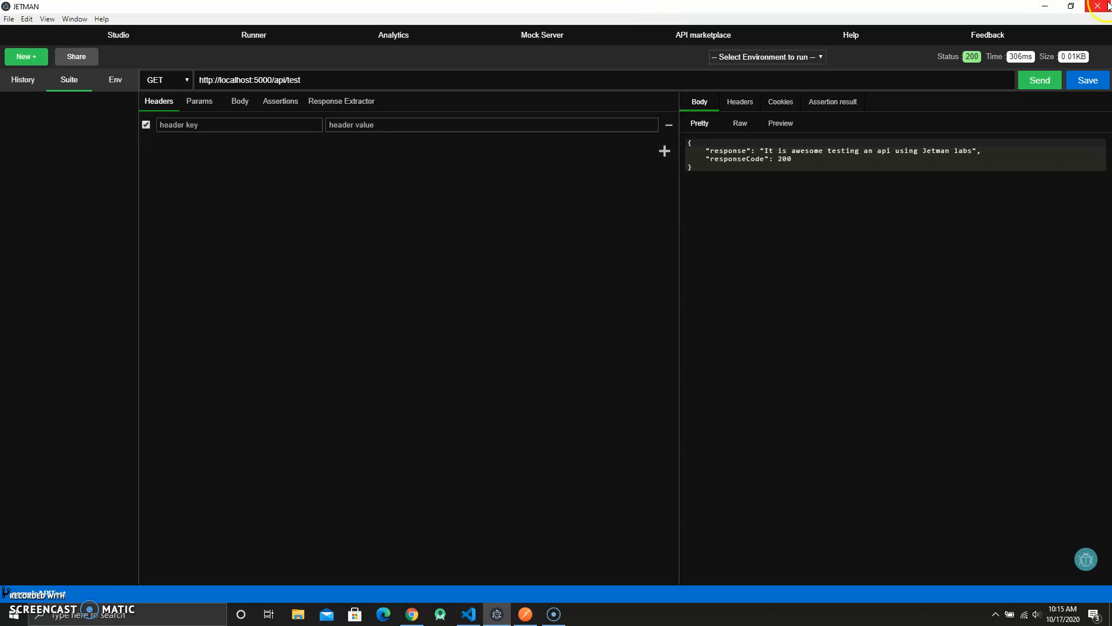